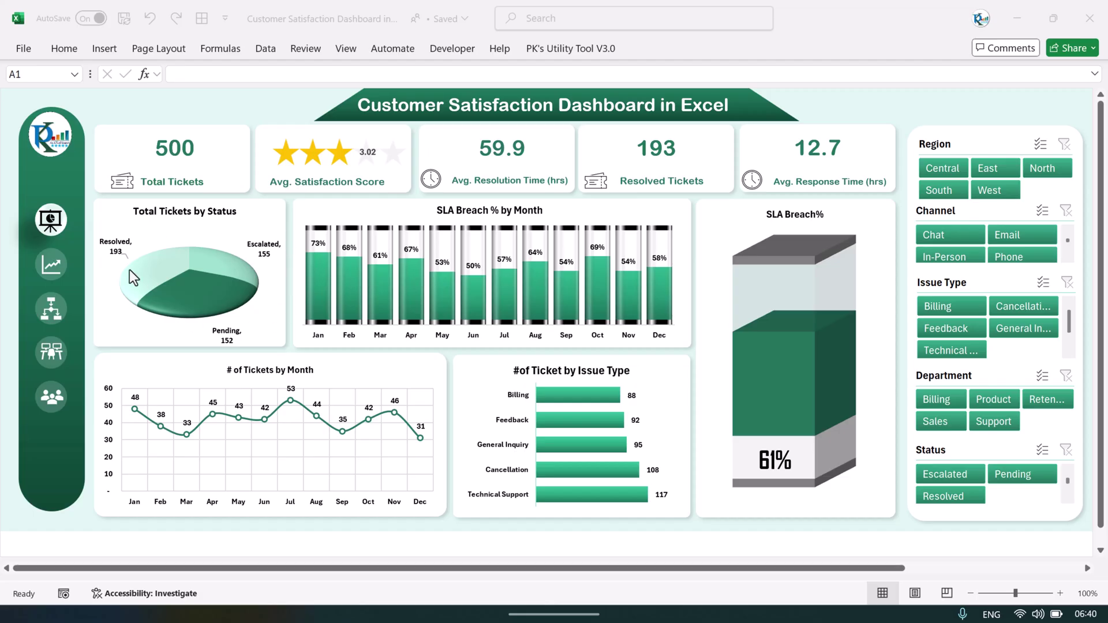
# Step: View the main dashboard filtered by the East, West, South and Central regions one at a time, and clear the region filter
pyautogui.moveTo(160, 255)
pyautogui.click(1012, 168)
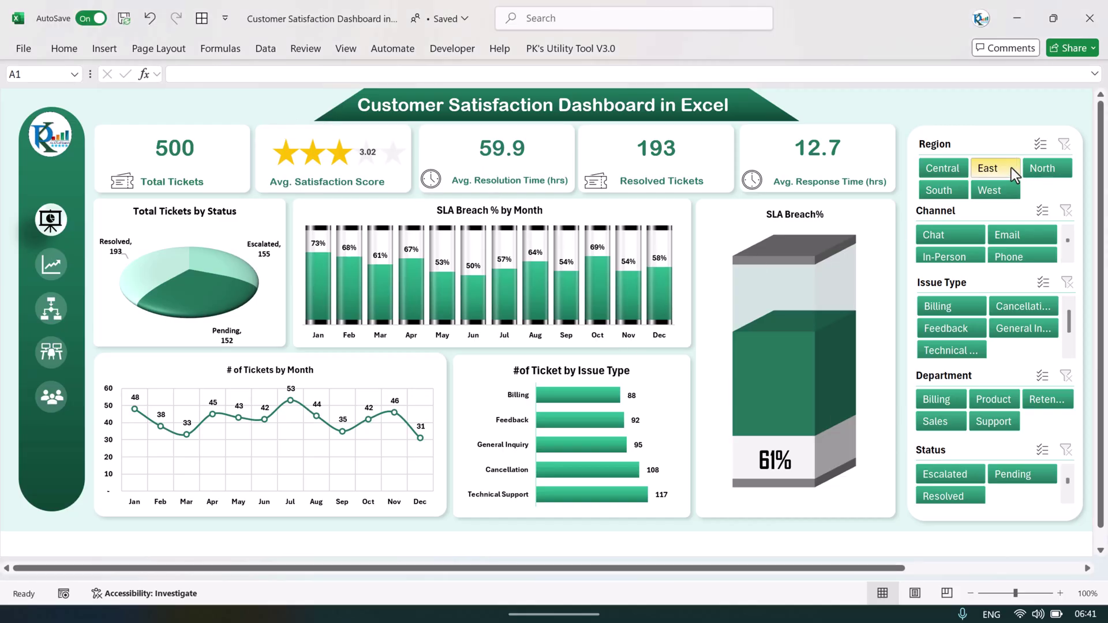
pyautogui.click(984, 168)
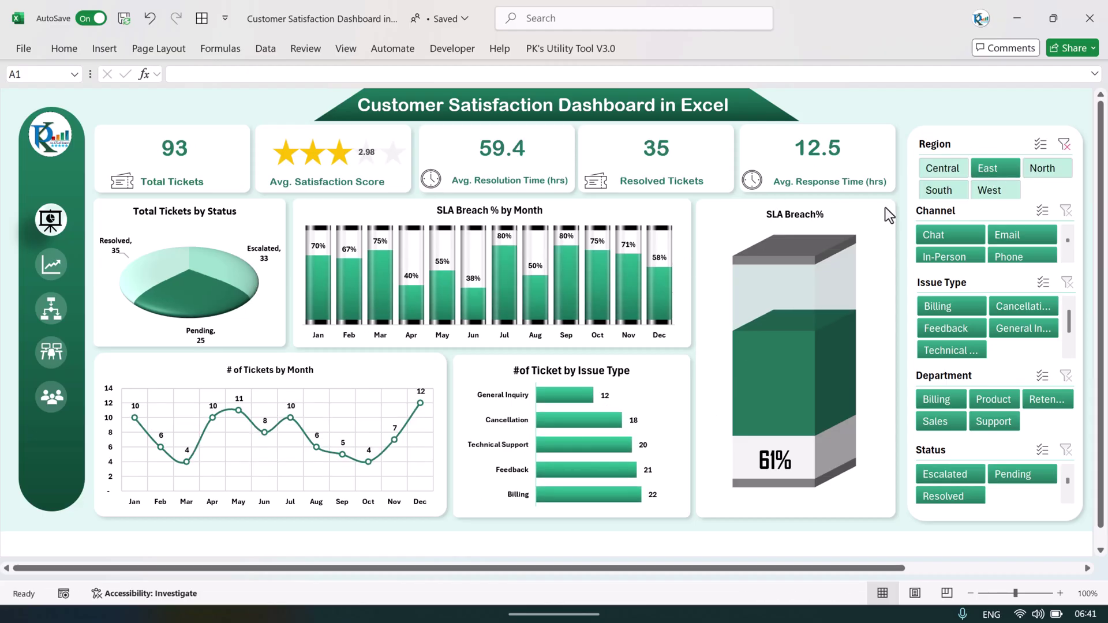
pyautogui.click(987, 189)
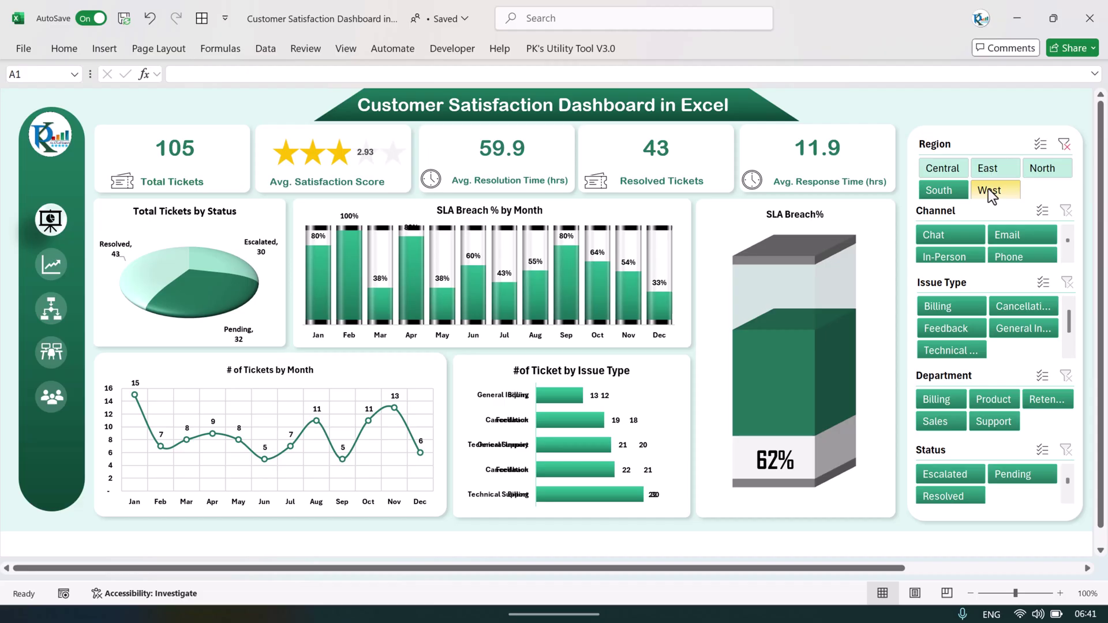
pyautogui.click(956, 185)
pyautogui.click(944, 168)
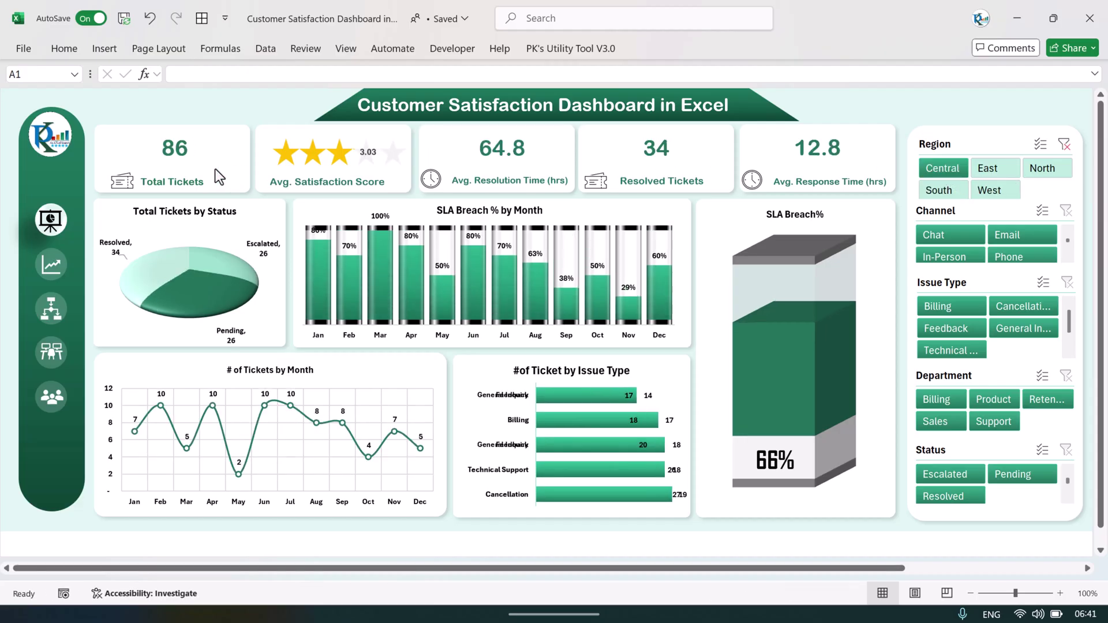
pyautogui.click(1064, 145)
# Step: View the dashboard for Feedback, General Inquiry and Technical Support issues, and for the Billing department, clearing each filter after viewing
pyautogui.click(947, 327)
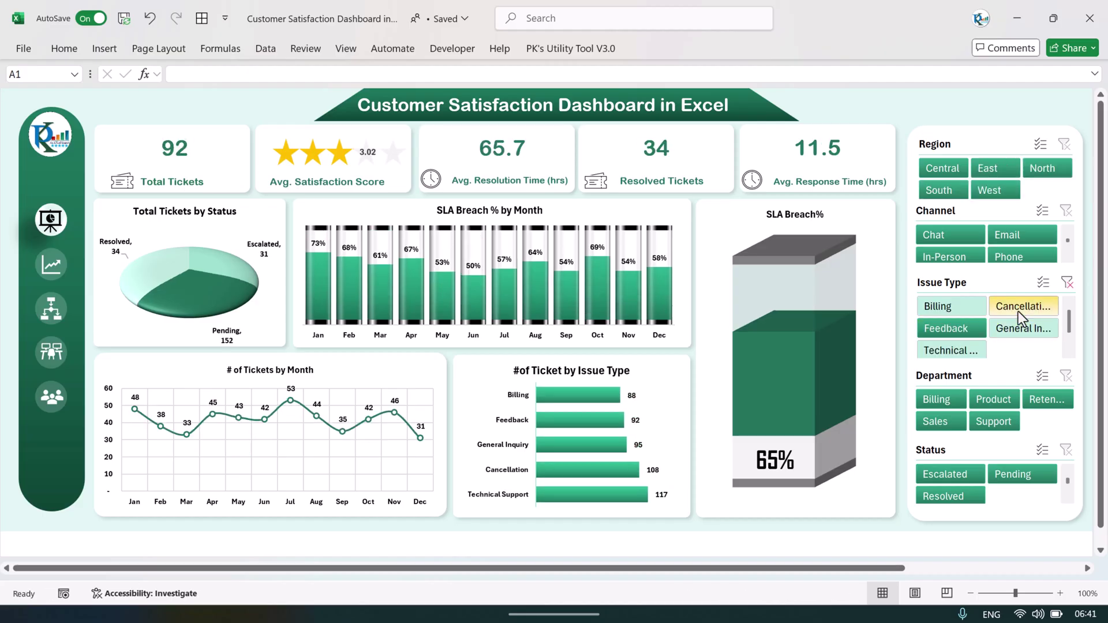
pyautogui.click(1036, 325)
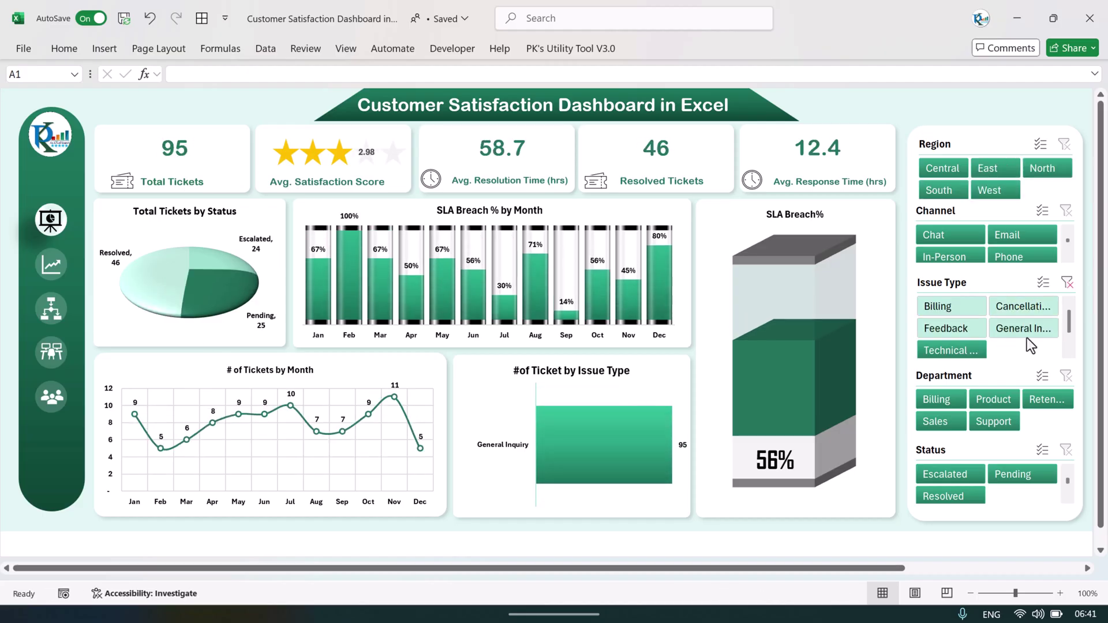
pyautogui.click(949, 351)
pyautogui.click(1067, 282)
pyautogui.click(941, 400)
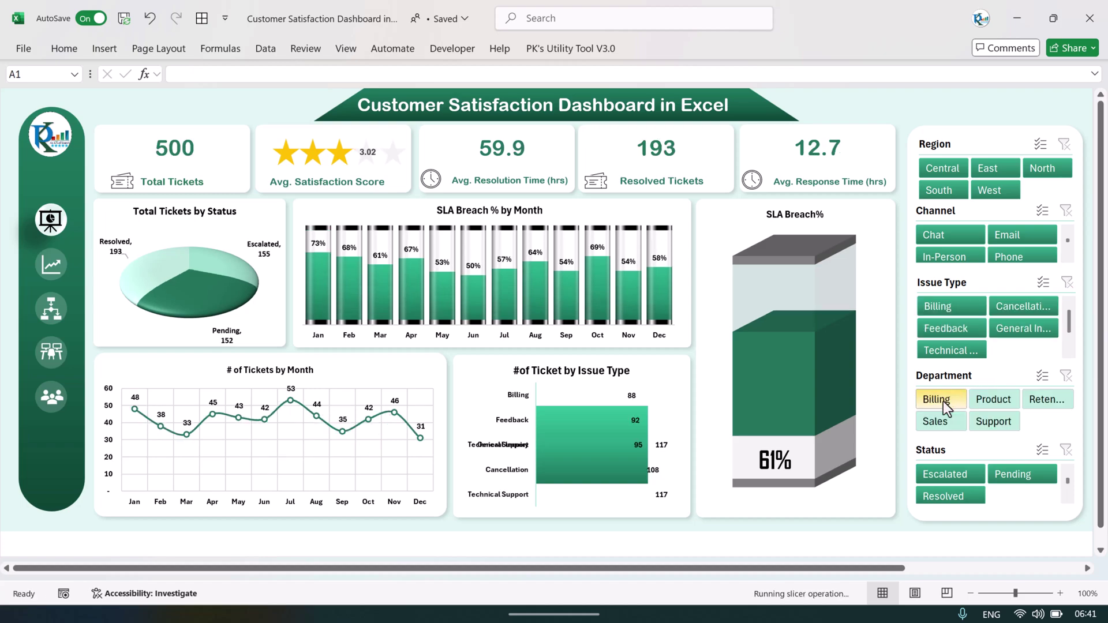
pyautogui.click(1066, 376)
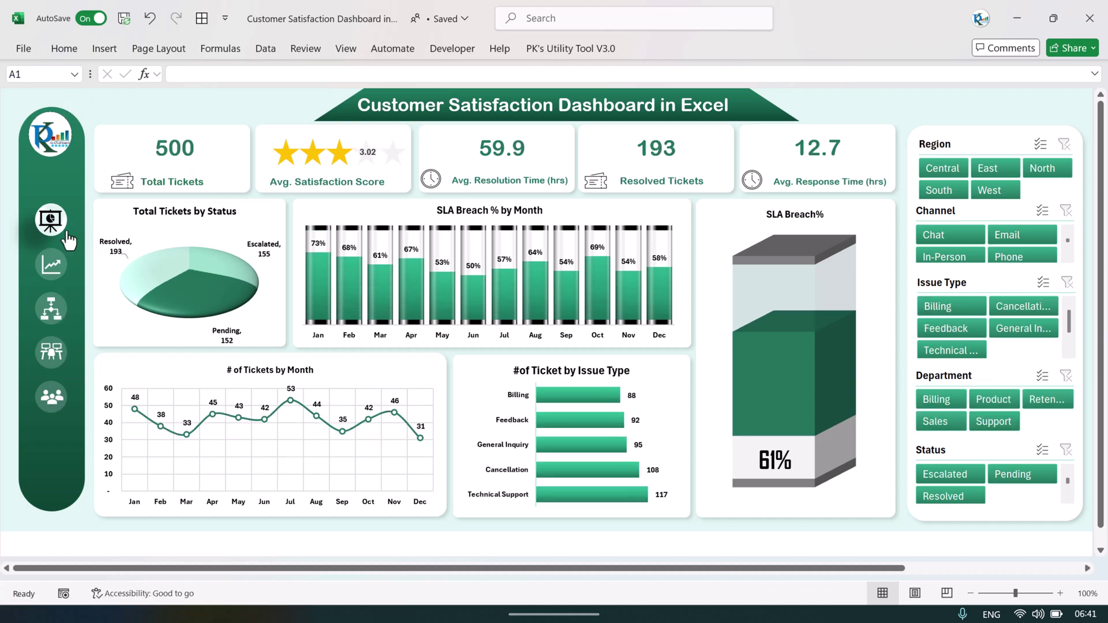
# Step: Open the Channel Performance page, view it for the Billing and Cancellation issue types in turn, and clear the issue type filter
pyautogui.click(55, 271)
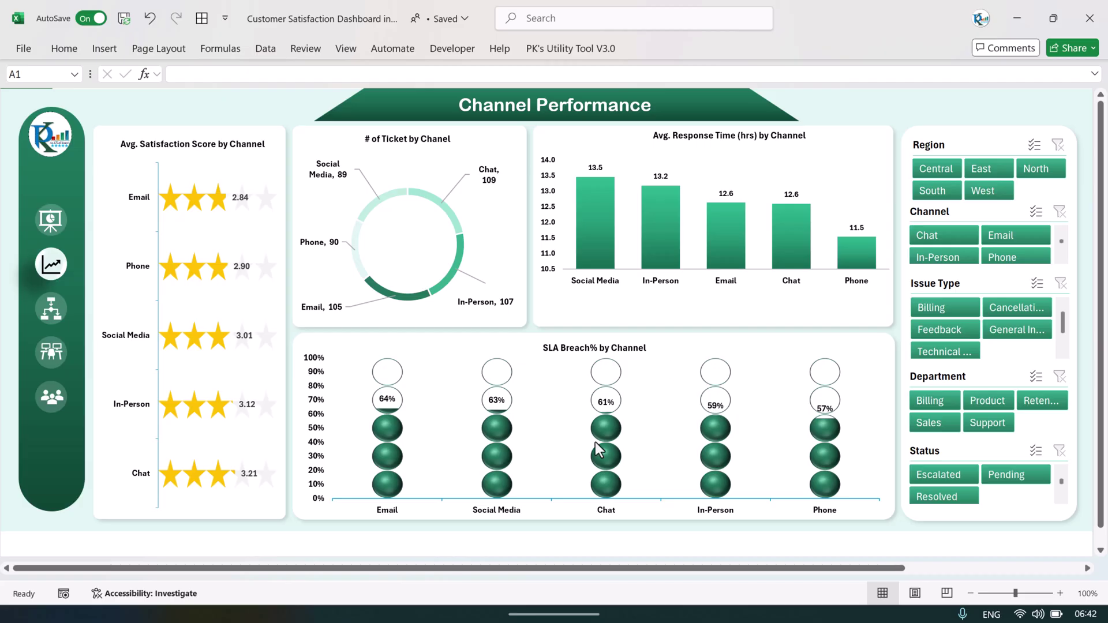
pyautogui.click(946, 310)
pyautogui.click(1028, 309)
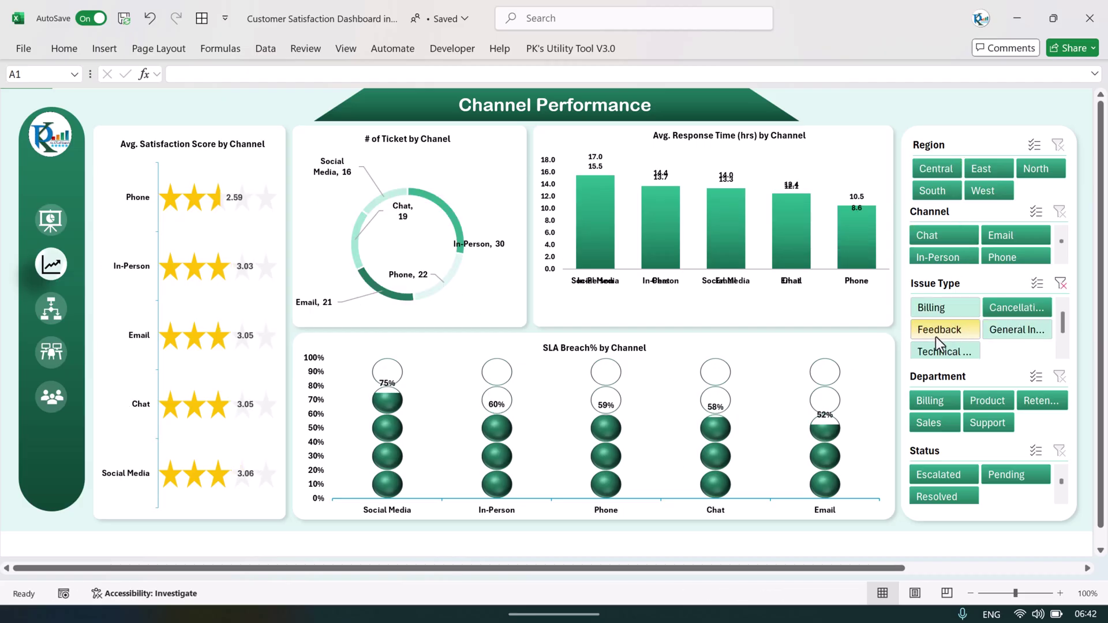
pyautogui.click(1061, 284)
# Step: View Channel Performance for the Central, North and West regions in turn, and clear the region filter
pyautogui.click(940, 172)
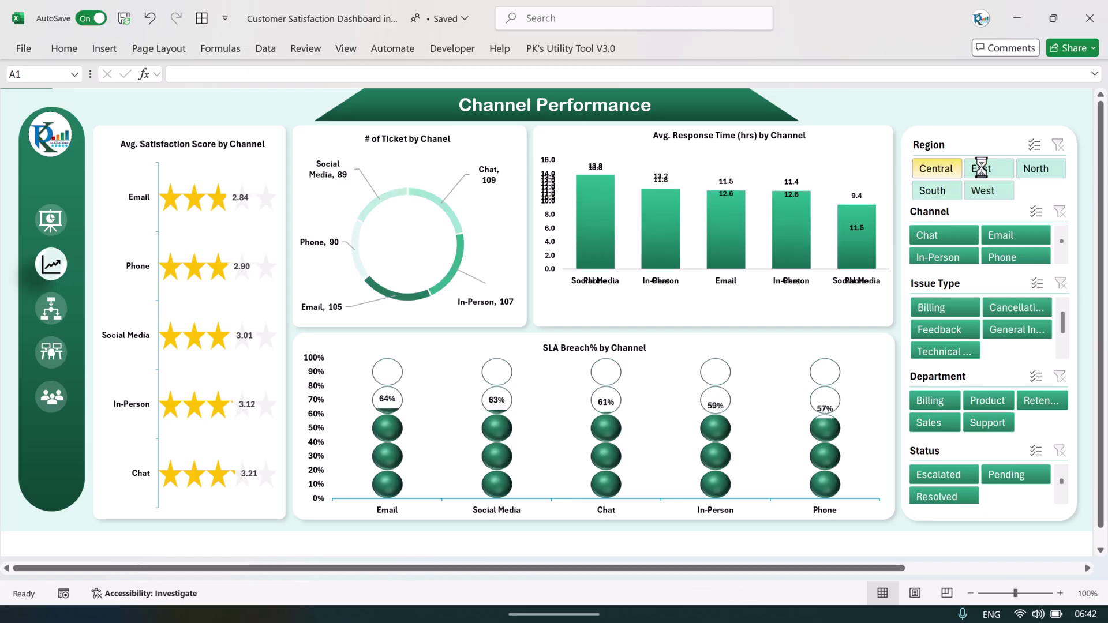
pyautogui.click(1034, 168)
pyautogui.click(996, 190)
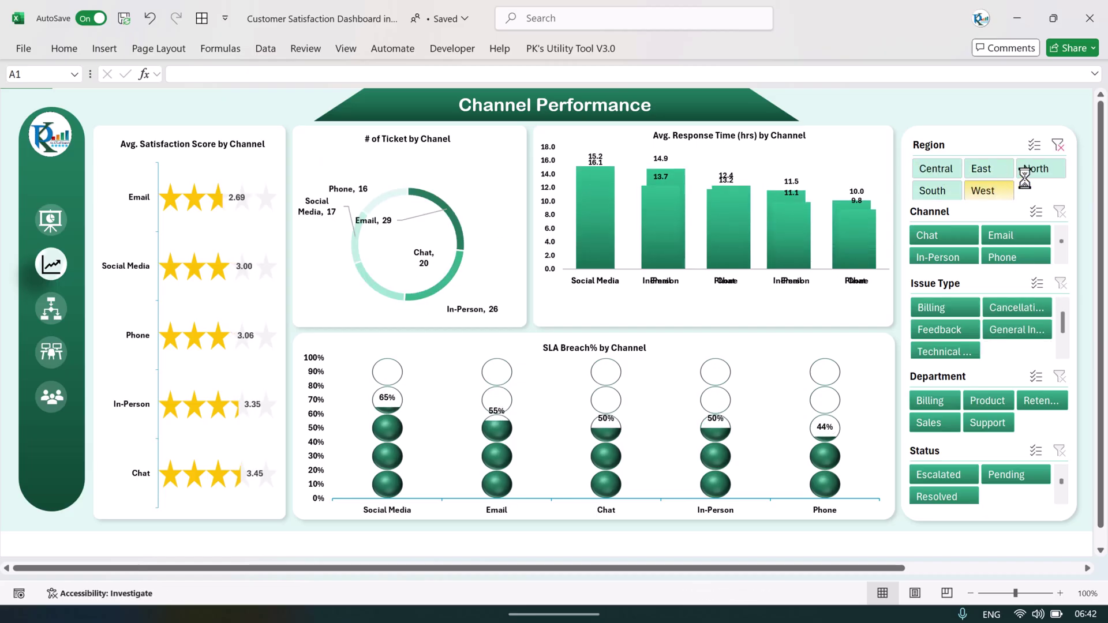
pyautogui.click(1056, 146)
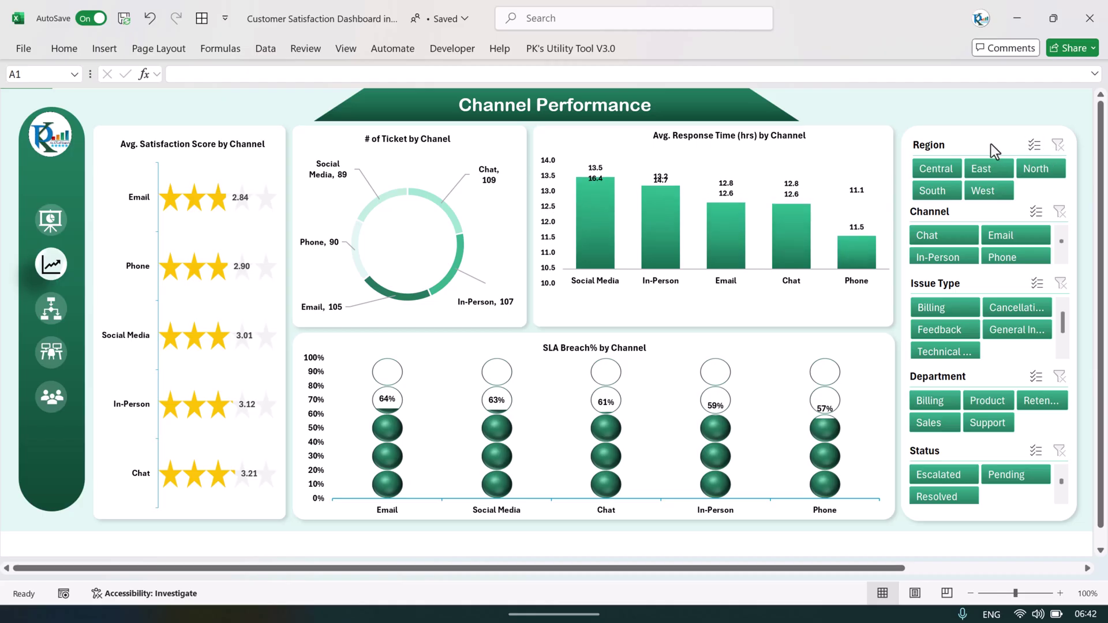
# Step: Open the Regional Insights page, view it for the Email, Phone and In-Person channels in turn, and clear the channel filter
pyautogui.click(51, 311)
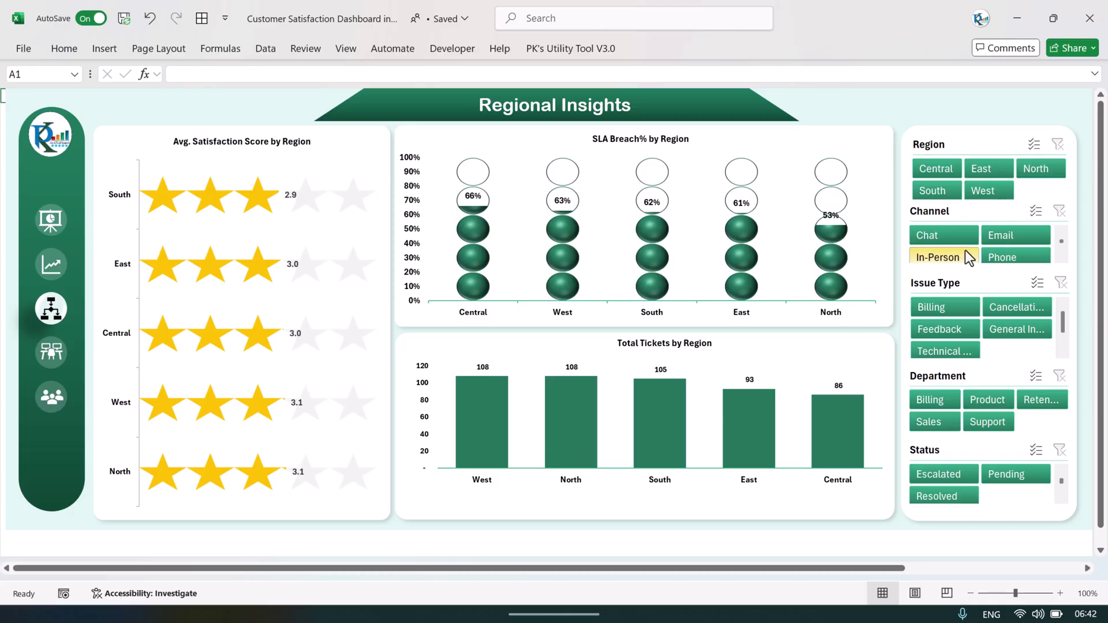
pyautogui.click(984, 236)
pyautogui.keyDown('ctrl'); pyautogui.click(1025, 258); pyautogui.keyUp('ctrl')
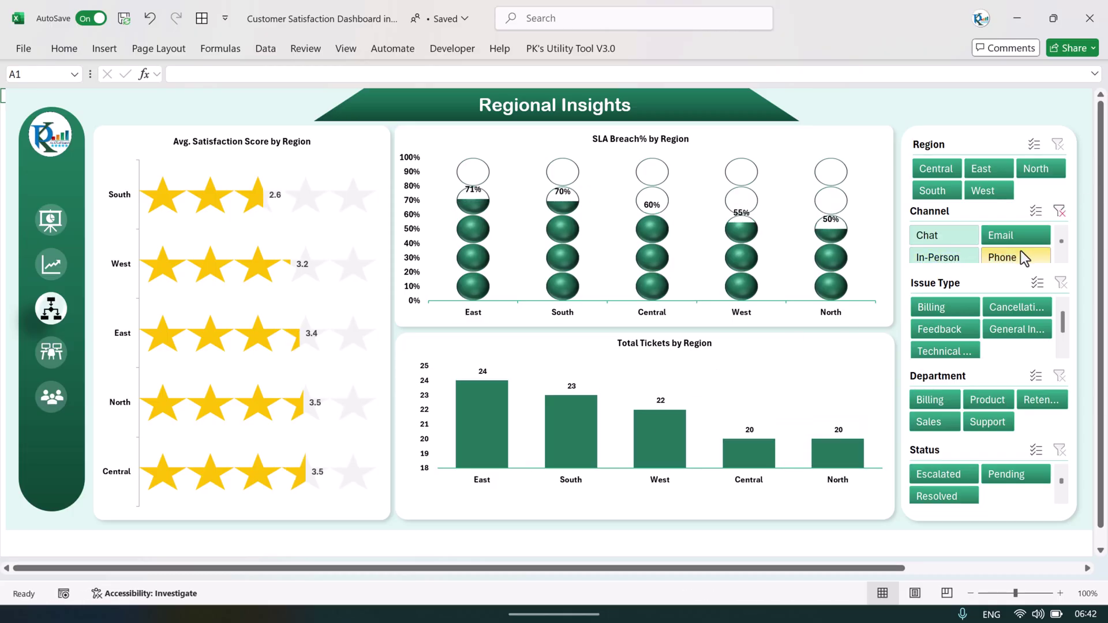
pyautogui.click(946, 256)
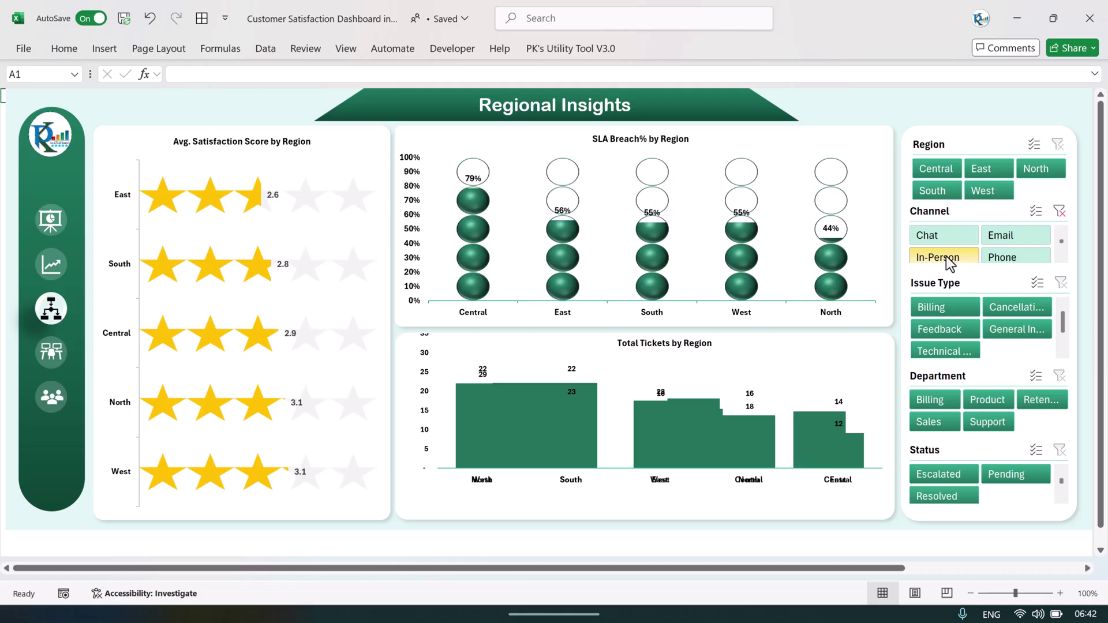
pyautogui.click(1059, 211)
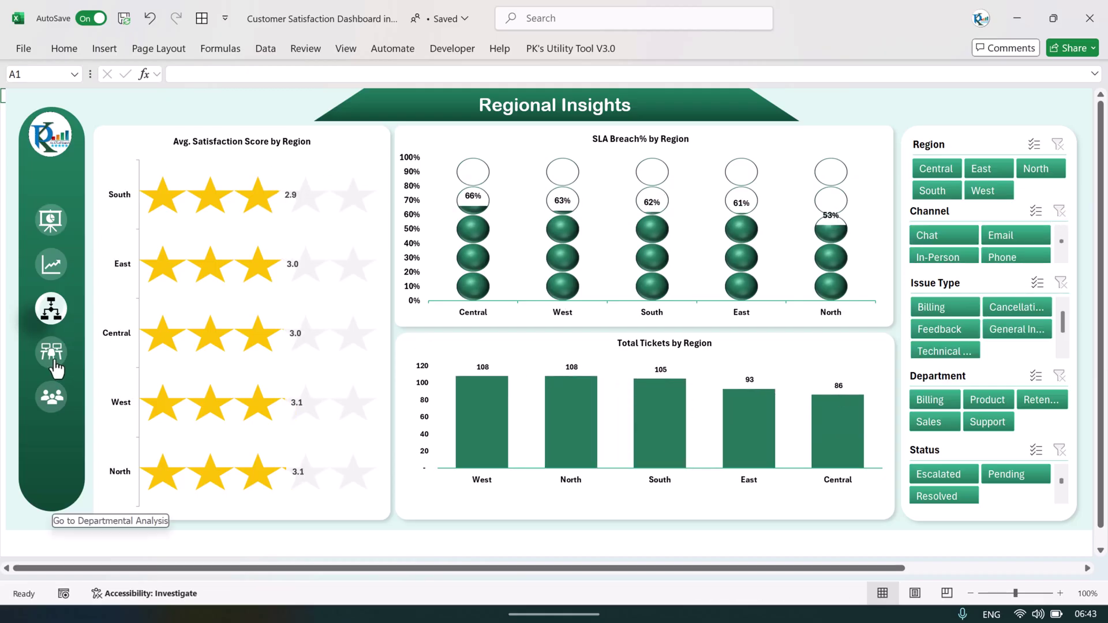
# Step: Open the Departmental Analysis page, view it for the Central, North, West and South regions in turn, and clear the region filter
pyautogui.click(53, 353)
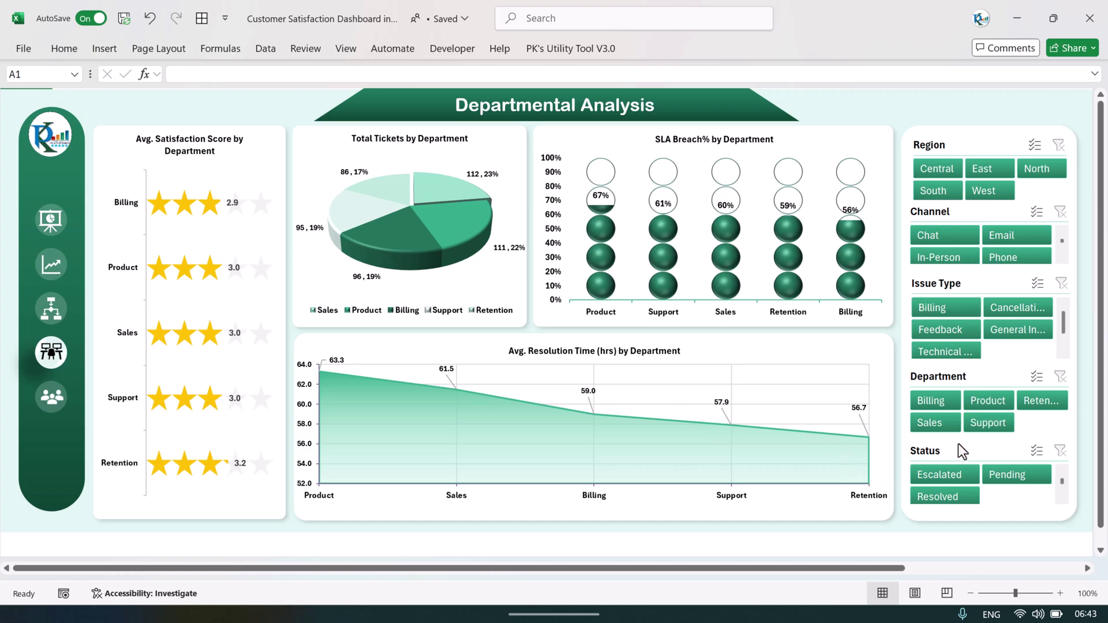
pyautogui.click(942, 169)
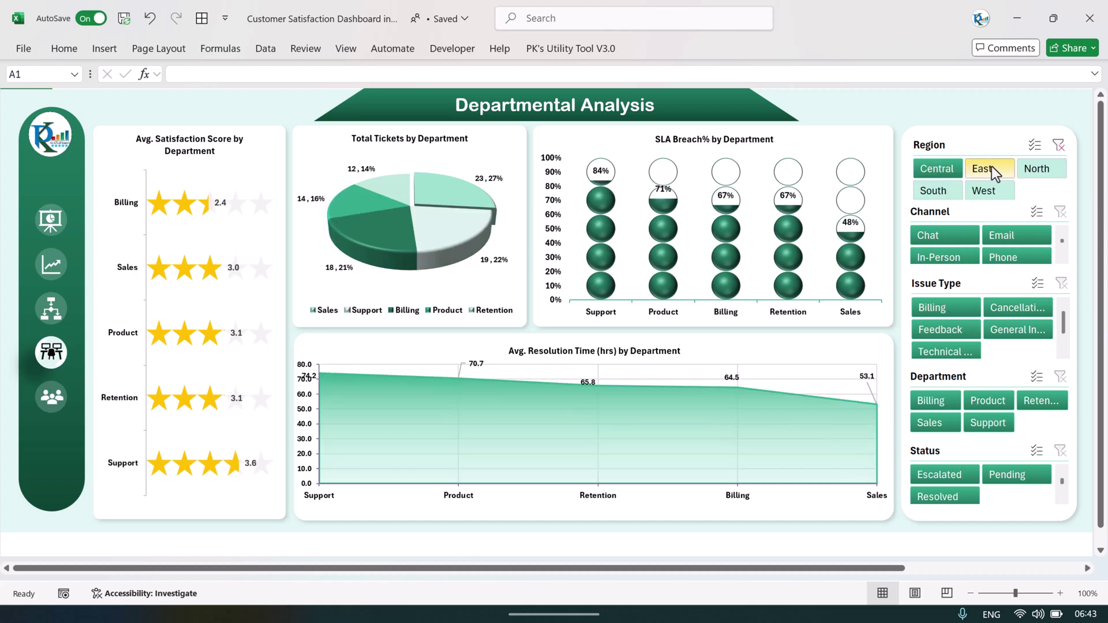
pyautogui.click(1043, 171)
pyautogui.click(988, 191)
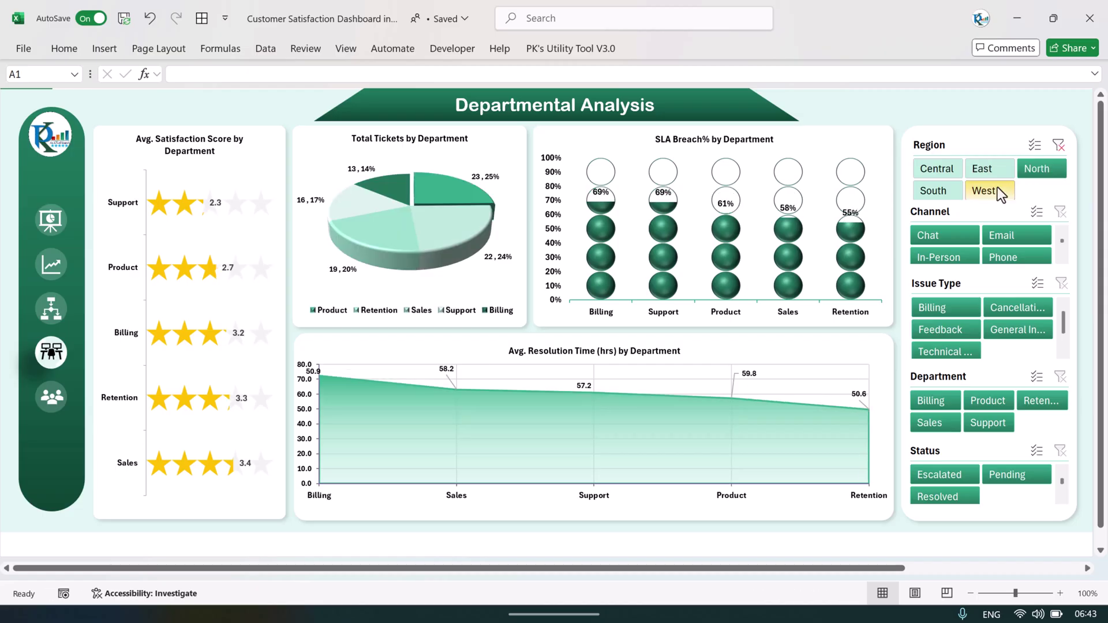
pyautogui.click(936, 191)
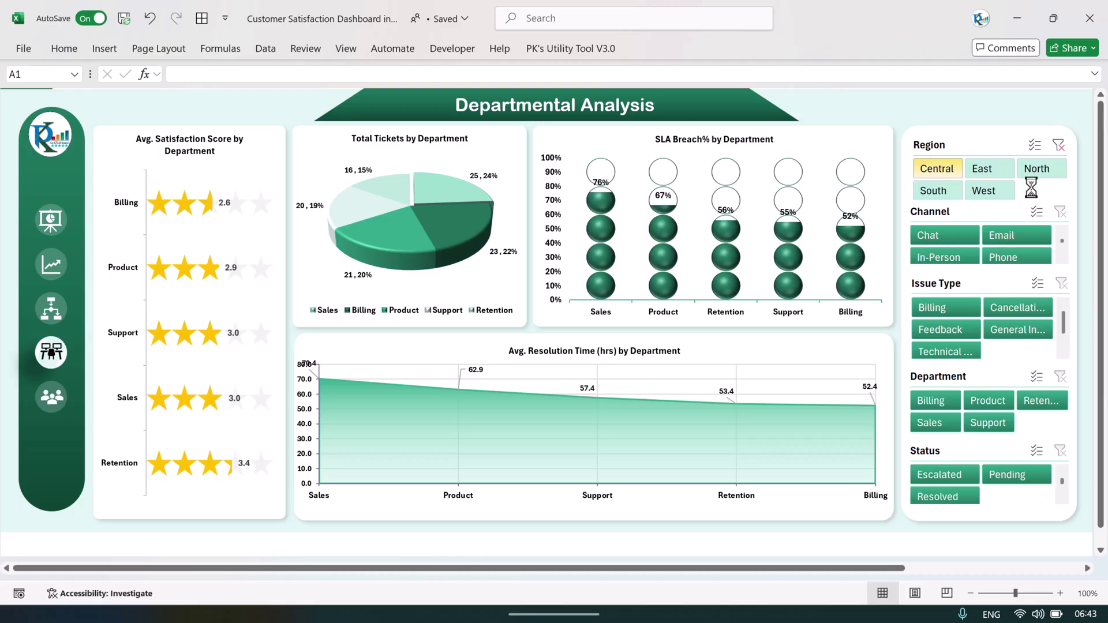
pyautogui.click(935, 169)
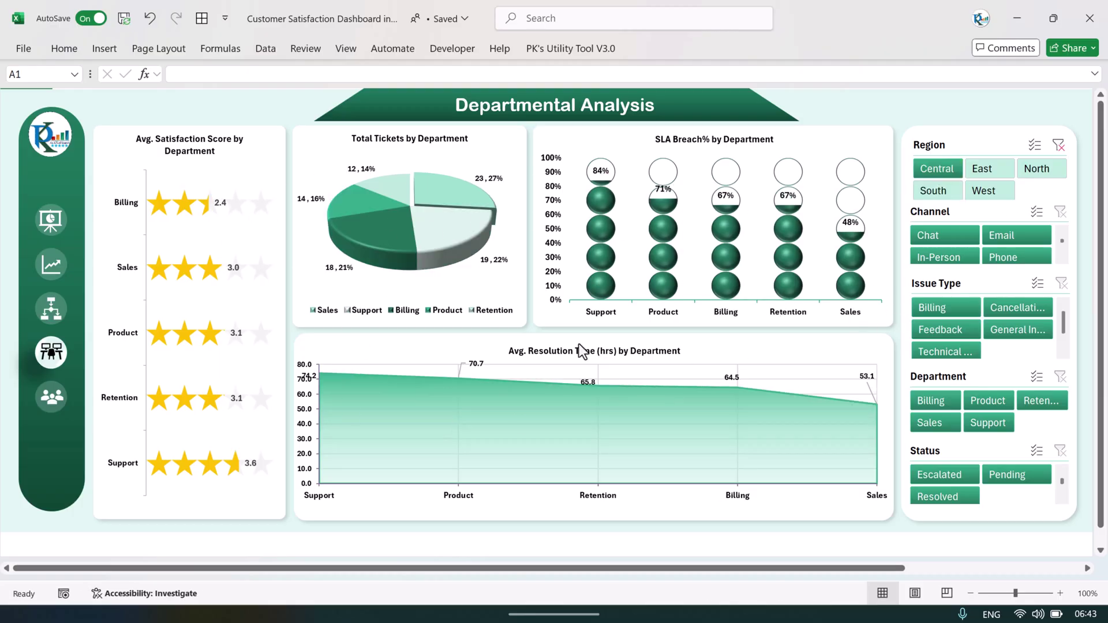
pyautogui.click(1058, 145)
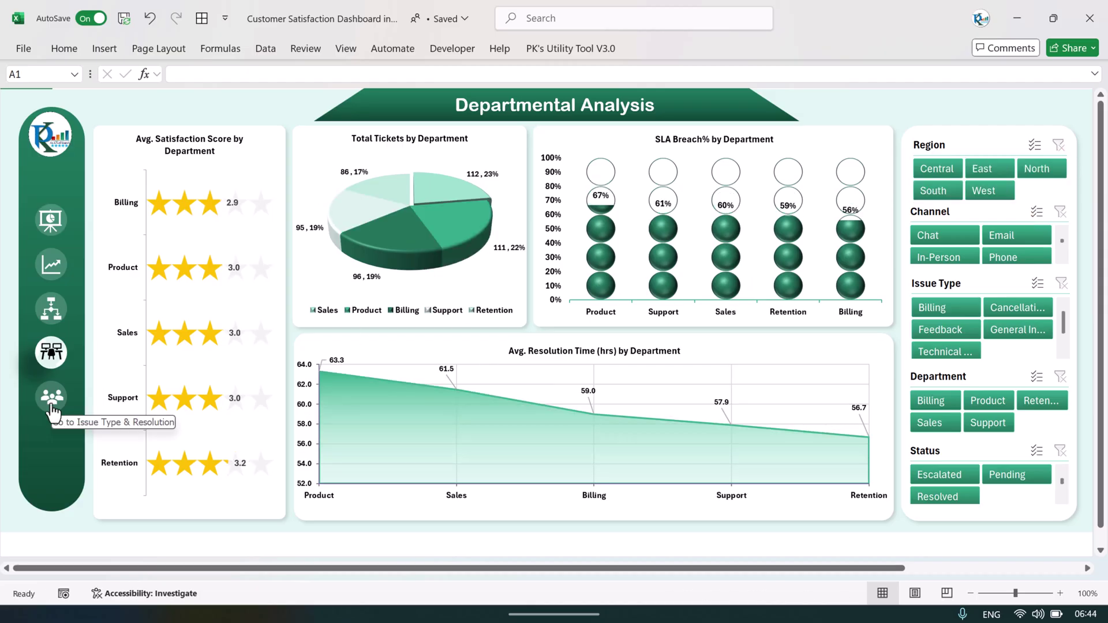
# Step: Open the Issue Type & Resolution page, view it for the Central, East, West and South regions in turn, and clear the region filter
pyautogui.click(50, 404)
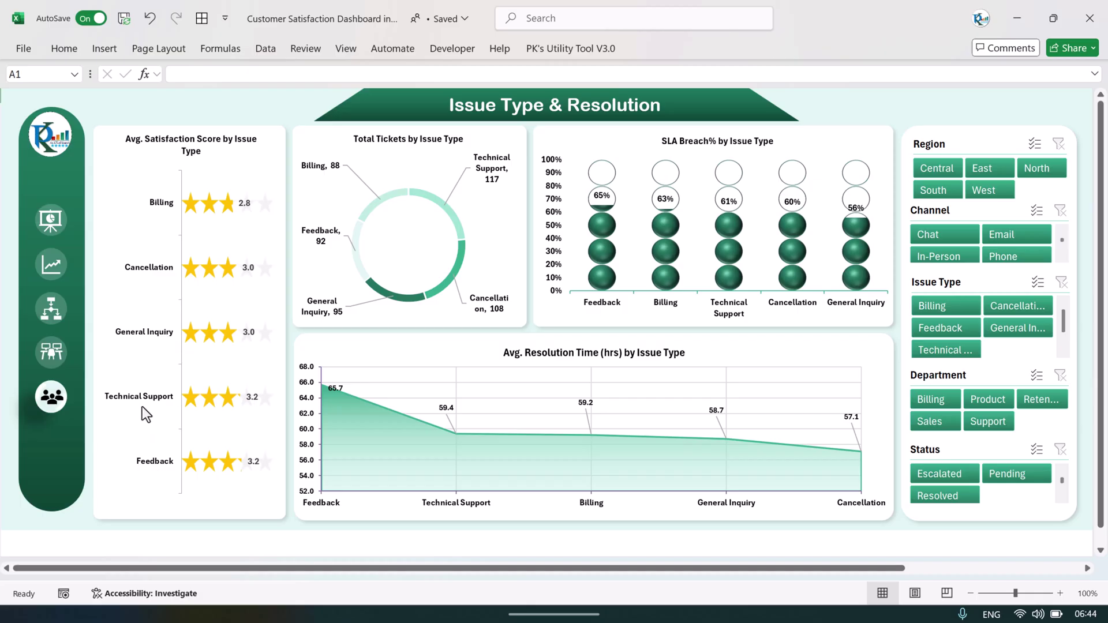
pyautogui.moveTo(186, 406)
pyautogui.click(937, 168)
pyautogui.keyDown('ctrl'); pyautogui.click(997, 168); pyautogui.keyUp('ctrl')
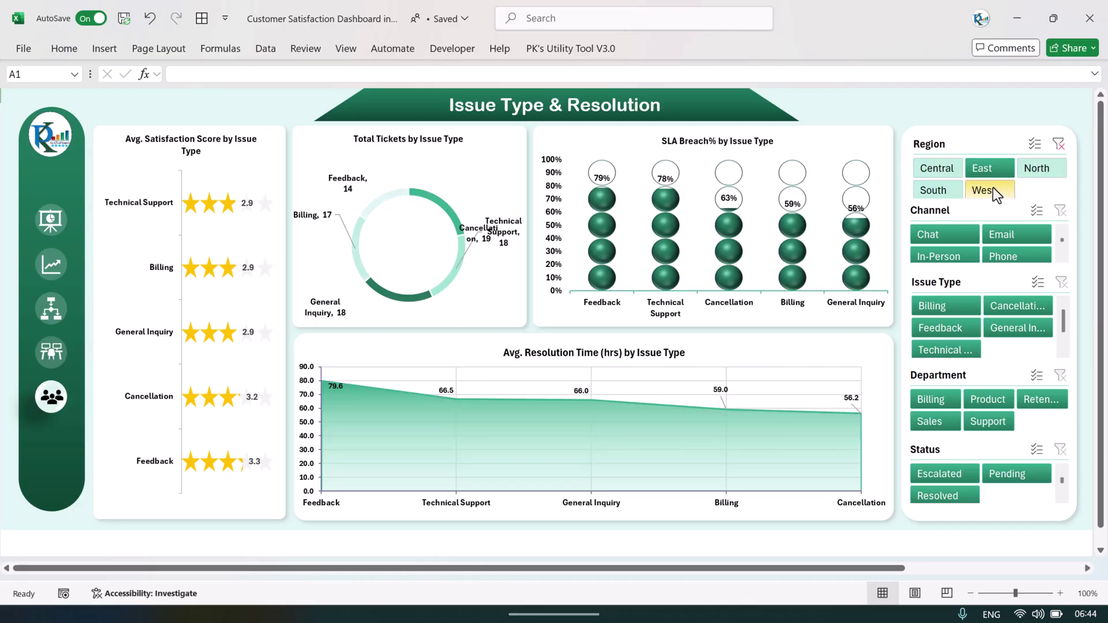
pyautogui.click(992, 187)
pyautogui.click(947, 192)
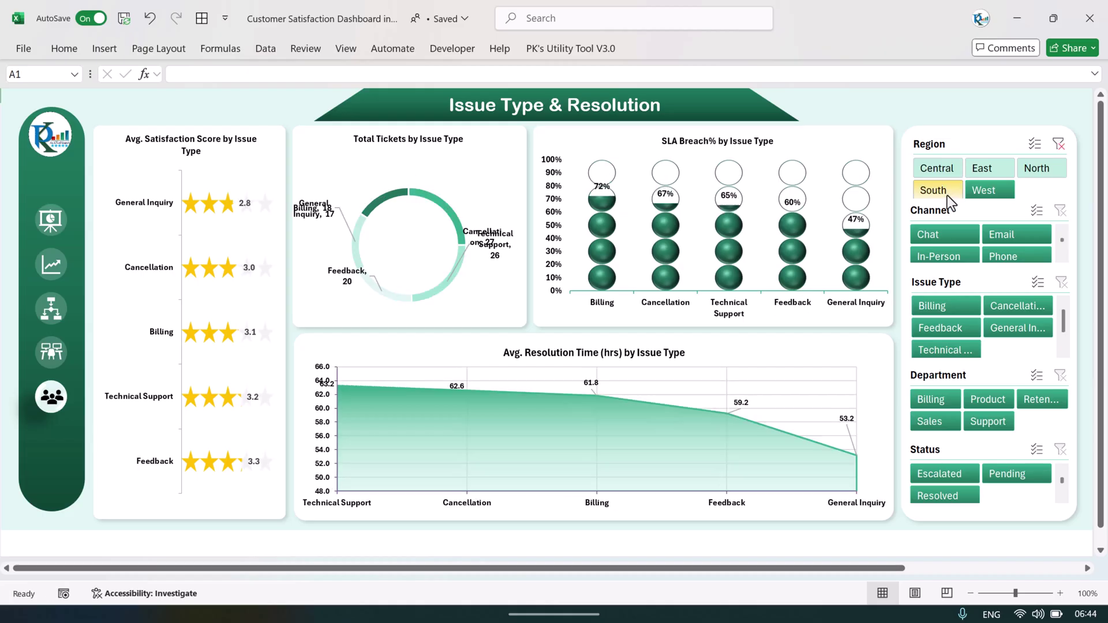
pyautogui.click(1058, 145)
# Step: View Issue Type & Resolution for the Billing and Product departments, and clear the department filter
pyautogui.click(947, 398)
pyautogui.keyDown('ctrl'); pyautogui.click(984, 399); pyautogui.keyUp('ctrl')
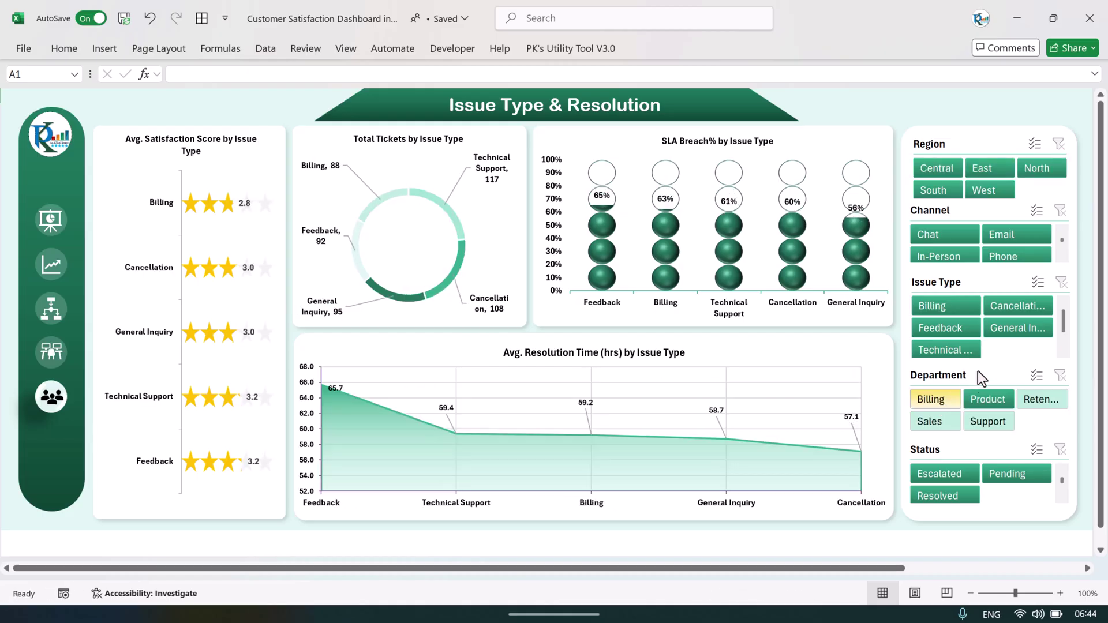
pyautogui.click(1060, 375)
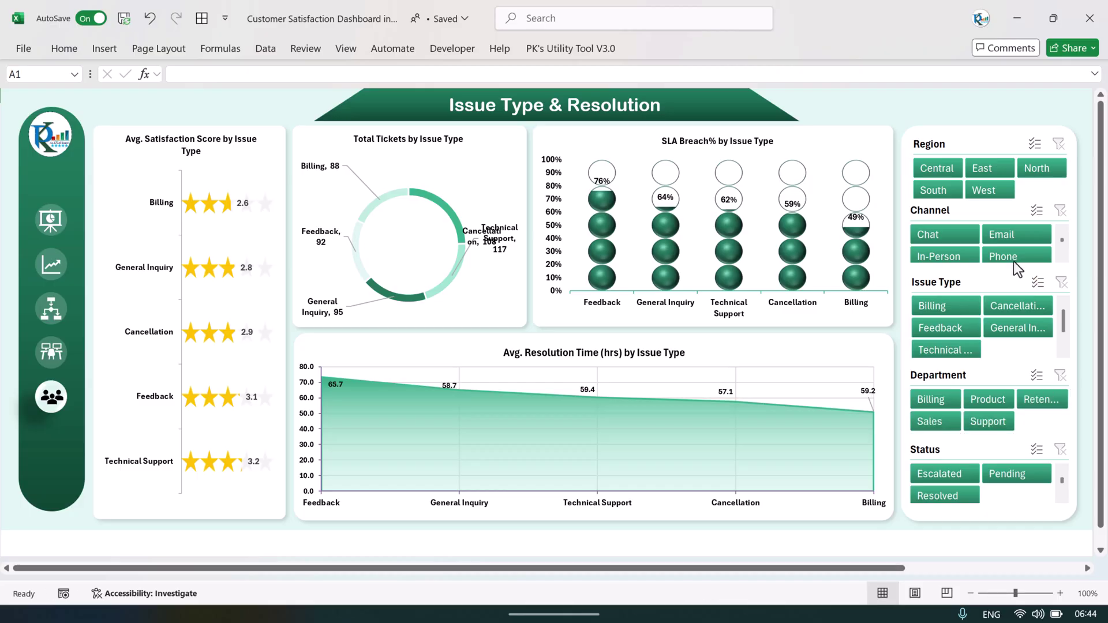
# Step: View Issue Type & Resolution for the Chat, Email, Phone, In-Person and Social Media channels in turn, and clear the channel filter
pyautogui.click(933, 237)
pyautogui.keyDown('ctrl'); pyautogui.click(1020, 235); pyautogui.keyUp('ctrl')
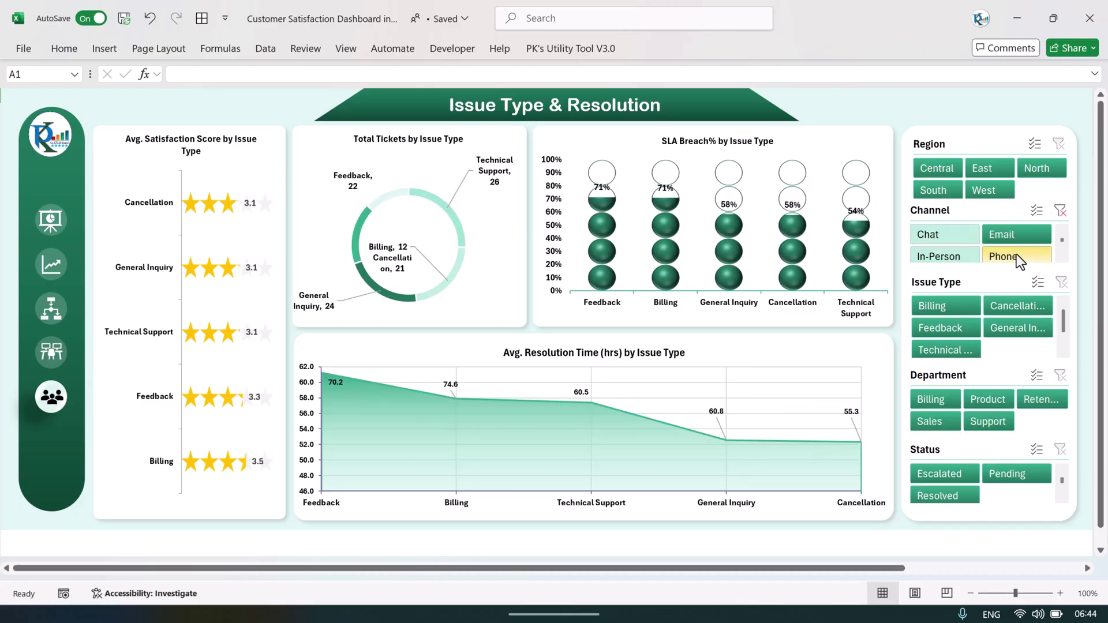
pyautogui.click(1016, 254)
pyautogui.keyDown('ctrl'); pyautogui.click(947, 258); pyautogui.keyUp('ctrl')
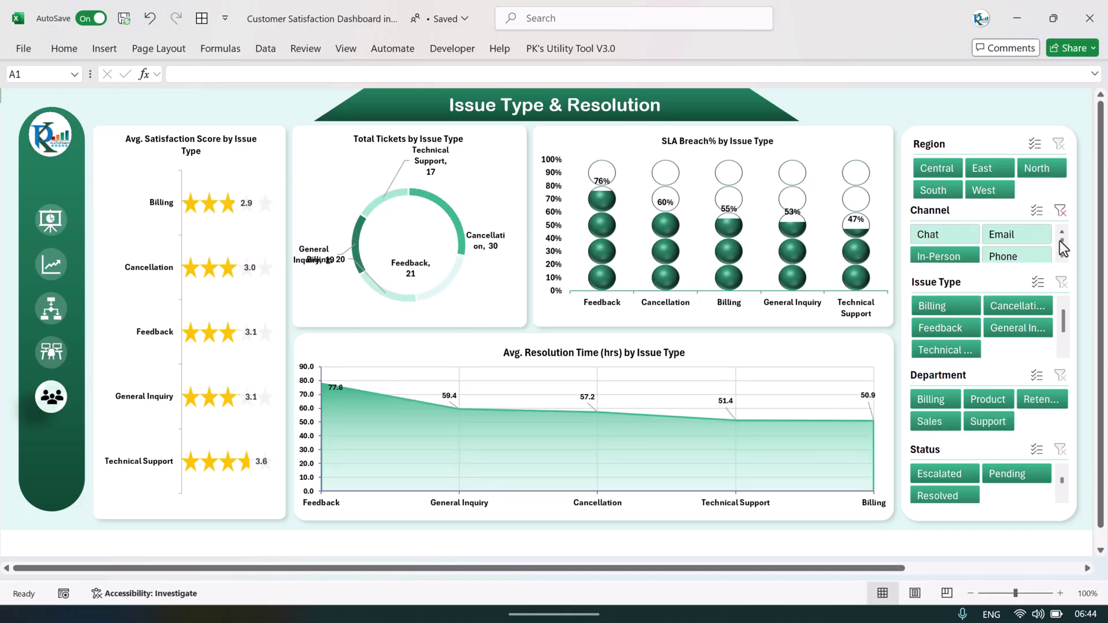
pyautogui.scroll(-2, 1061, 255)
pyautogui.click(950, 233)
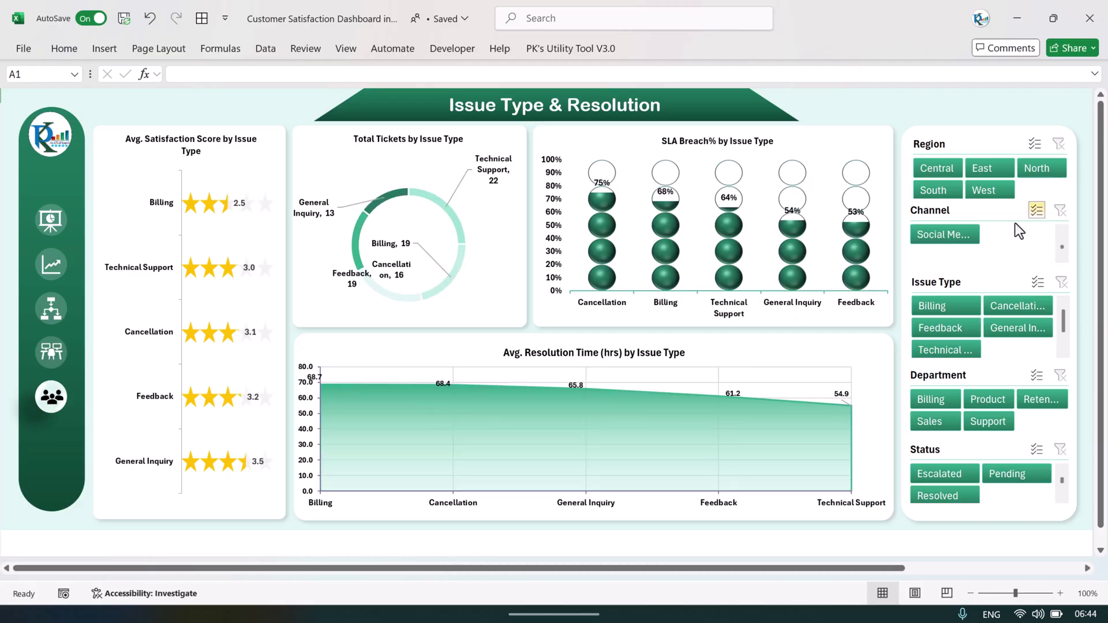
pyautogui.click(1060, 210)
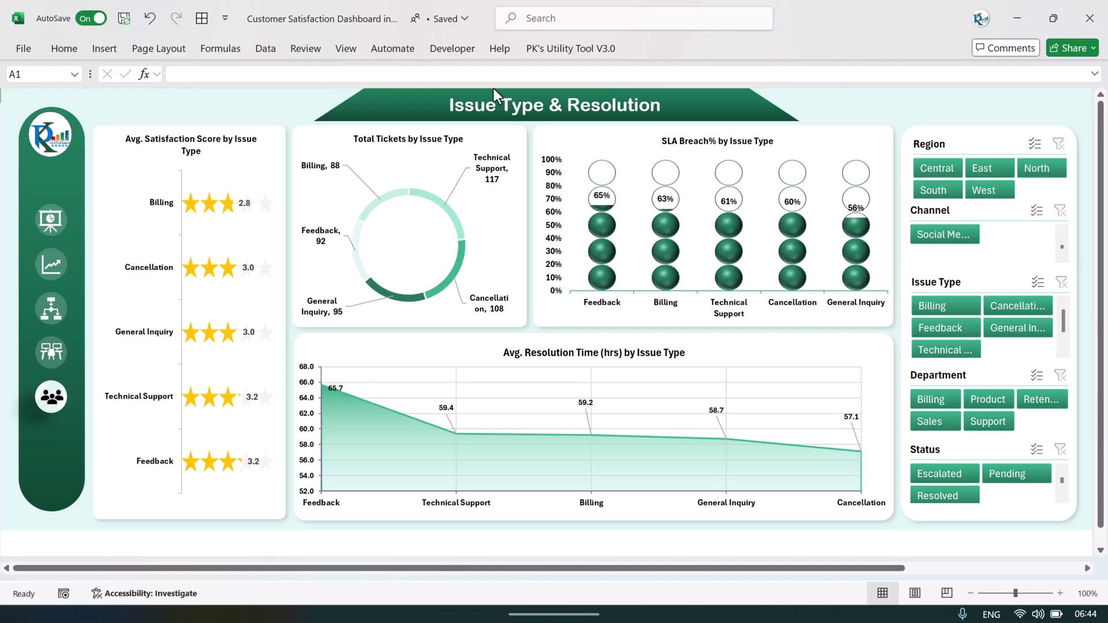
# Step: Browse through all the report pages from the main dashboard to Issue Type & Resolution, and return to the main dashboard
pyautogui.click(51, 220)
pyautogui.click(51, 265)
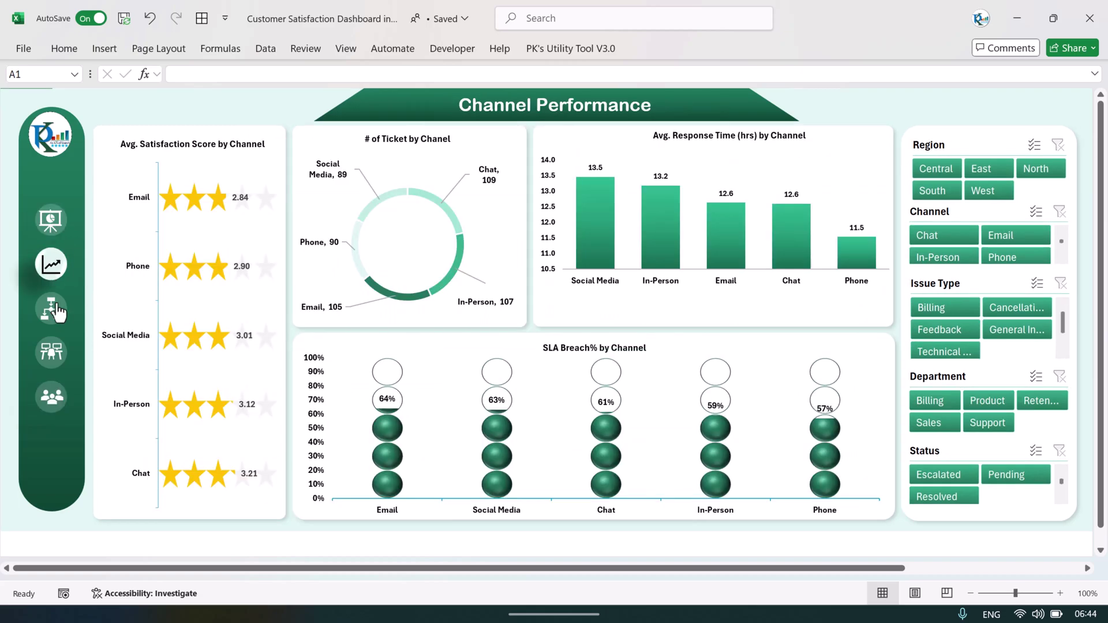
pyautogui.click(51, 309)
pyautogui.click(51, 352)
pyautogui.click(52, 398)
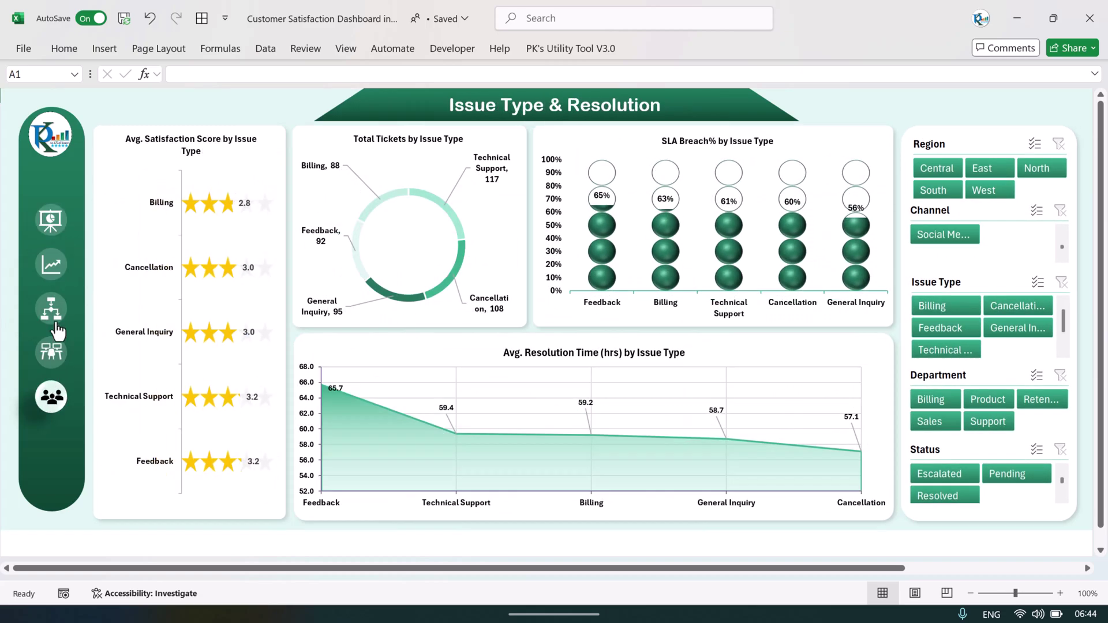
pyautogui.click(51, 309)
pyautogui.click(50, 264)
pyautogui.click(51, 220)
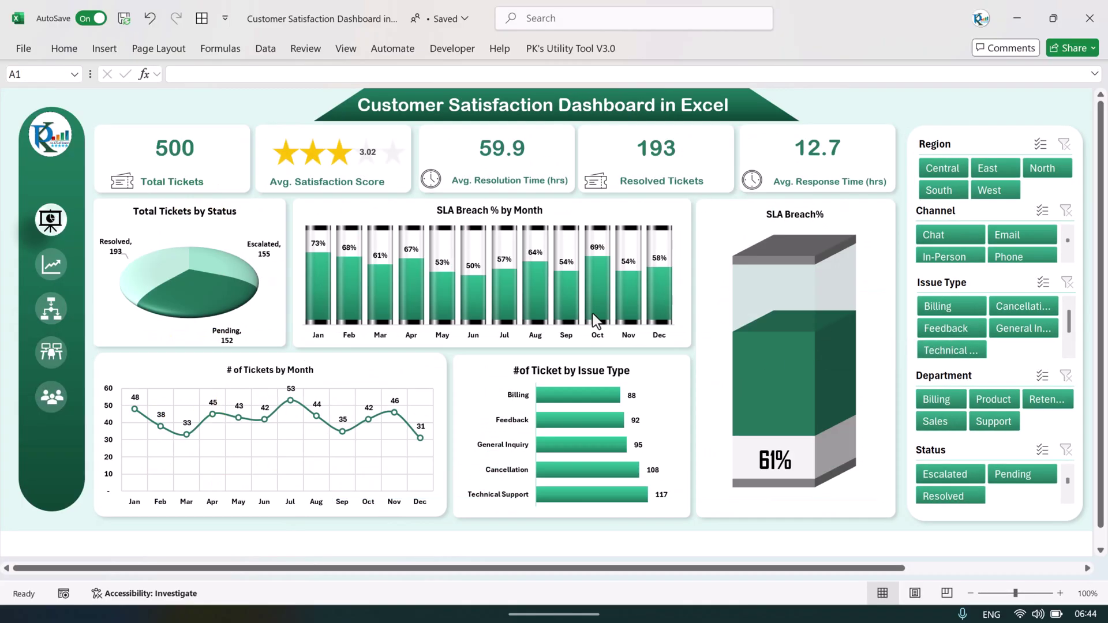
# Step: Turn on the display of sheet tabs for this workbook in the advanced options
pyautogui.moveTo(600, 313)
pyautogui.click(26, 48)
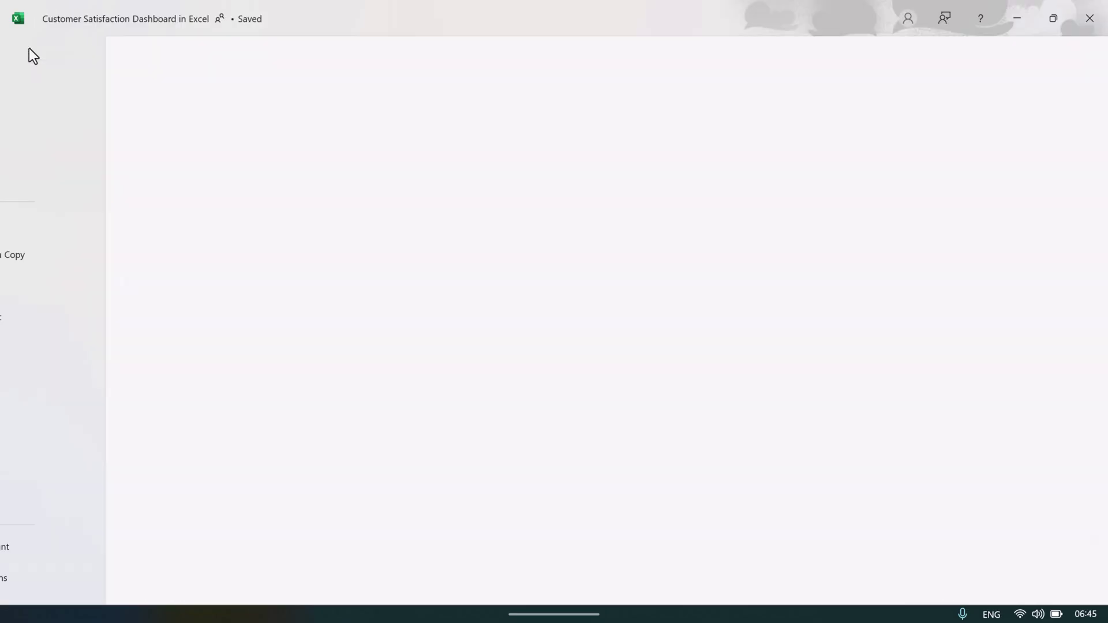
pyautogui.click(49, 578)
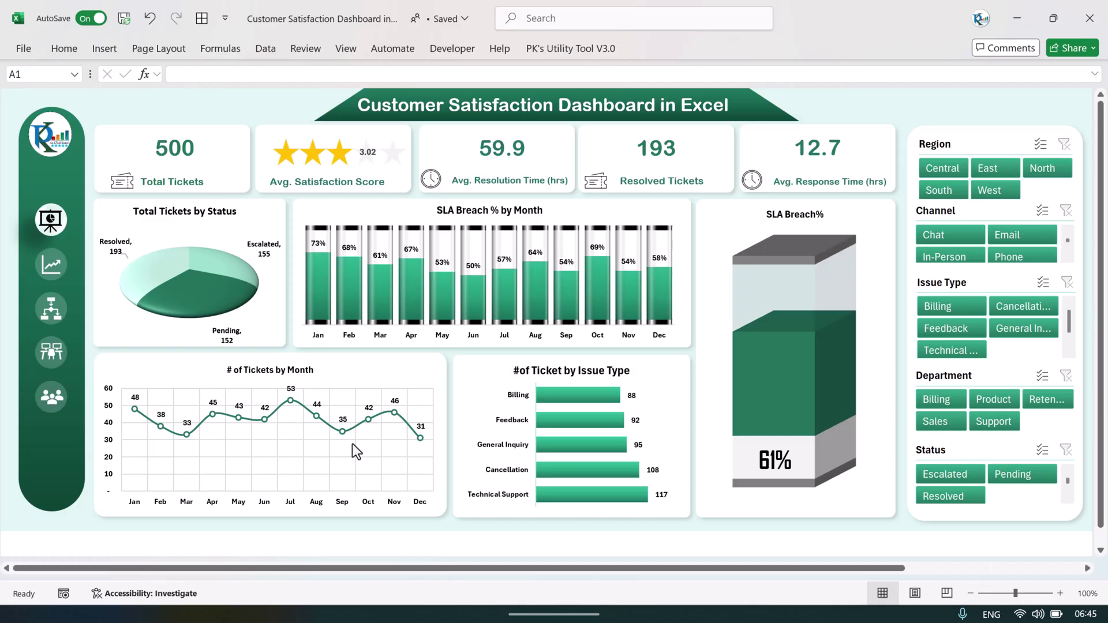
pyautogui.click(288, 228)
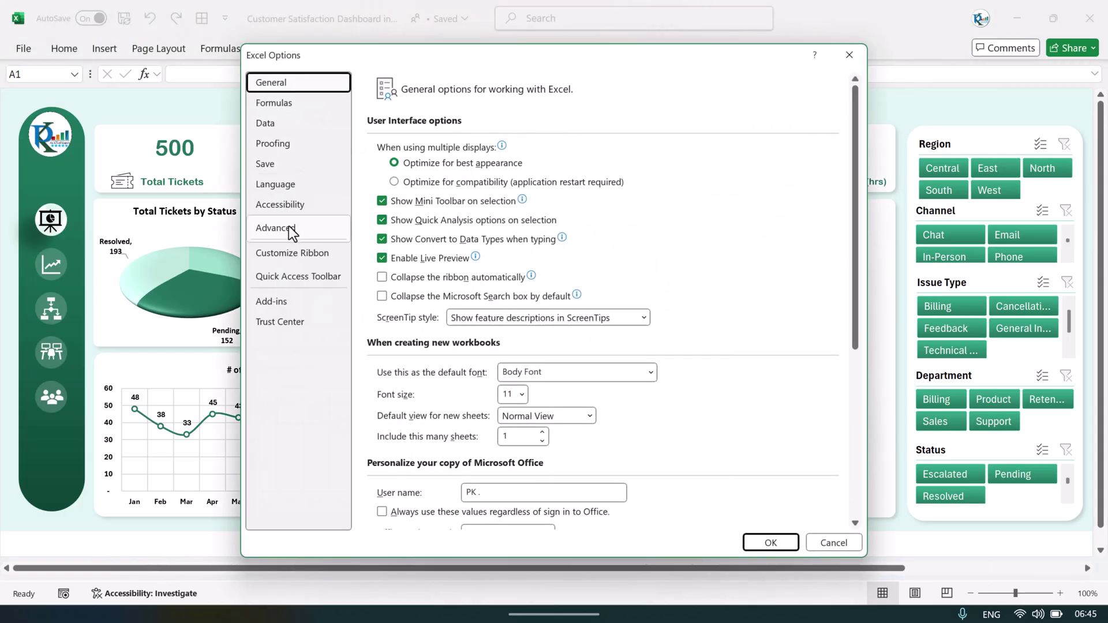
pyautogui.scroll(-10, 850, 122)
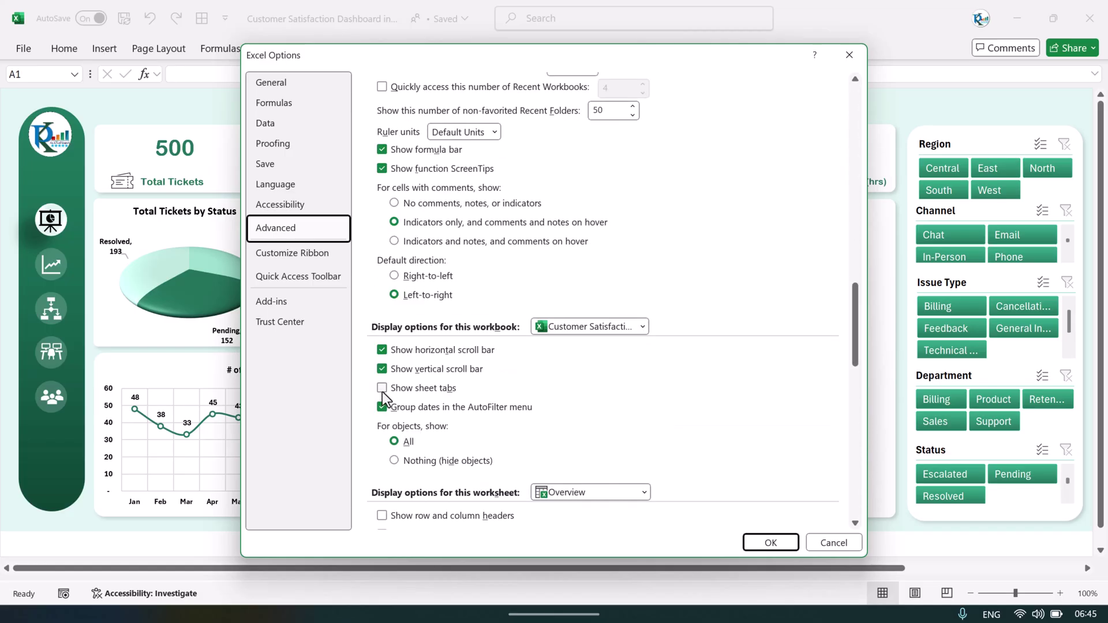
pyautogui.click(386, 391)
pyautogui.click(771, 542)
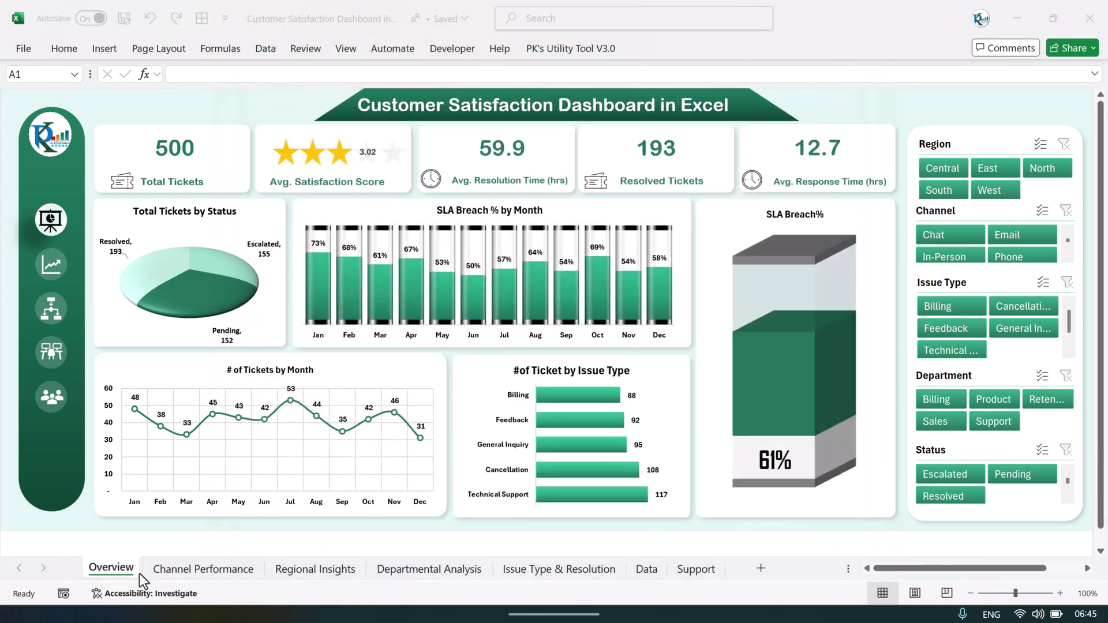
# Step: View the Channel Performance, Regional Insights, Departmental Analysis and Issue Type & Resolution sheets in turn
pyautogui.click(235, 573)
pyautogui.click(346, 570)
pyautogui.click(434, 570)
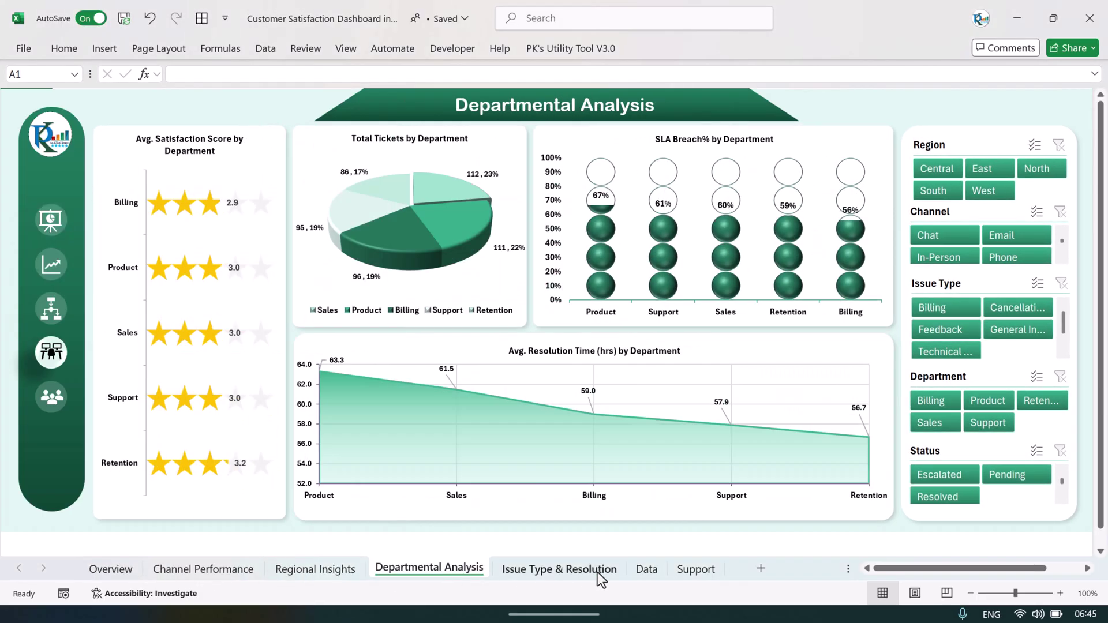
pyautogui.click(588, 575)
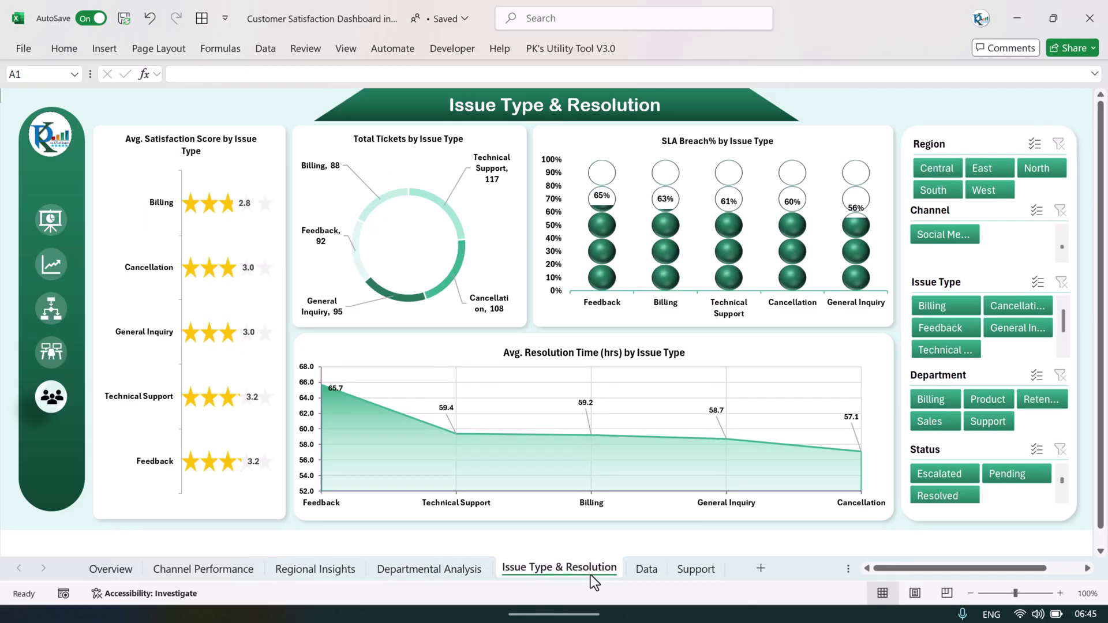
# Step: Open the Data sheet and examine its columns one by one from Ticket ID to Status
pyautogui.click(650, 576)
pyautogui.click(530, 274)
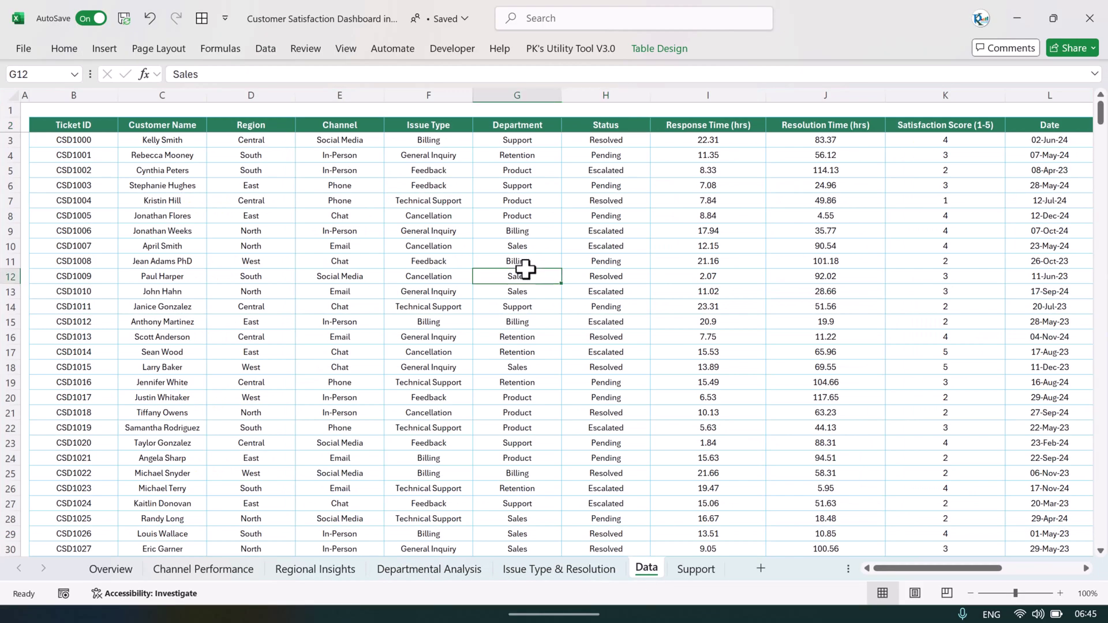
pyautogui.click(73, 92)
pyautogui.click(180, 92)
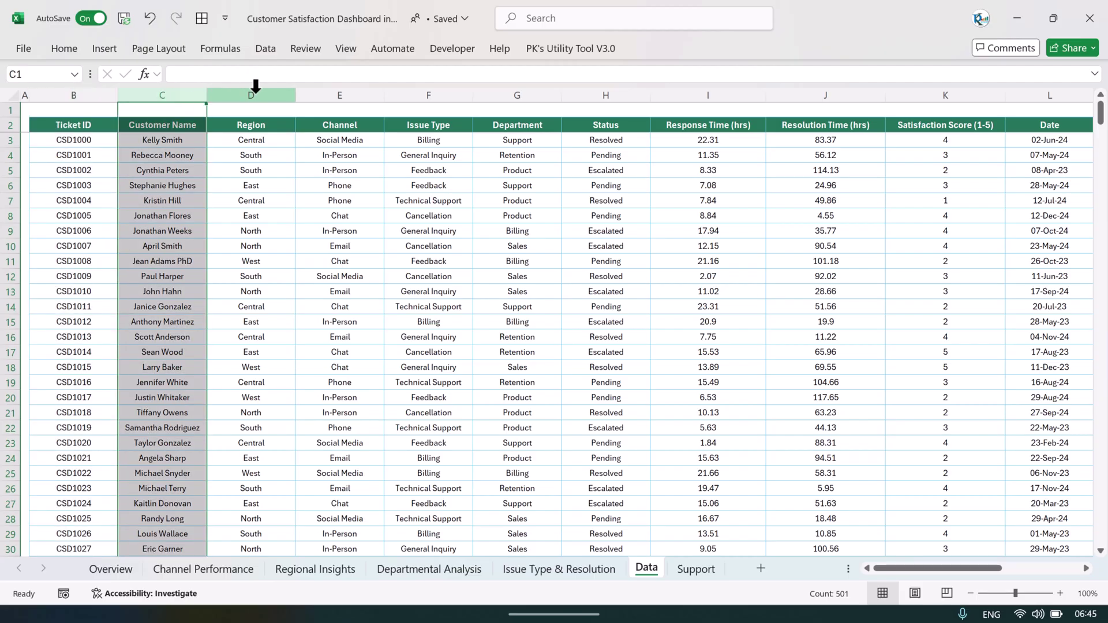
pyautogui.click(300, 118)
pyautogui.click(350, 87)
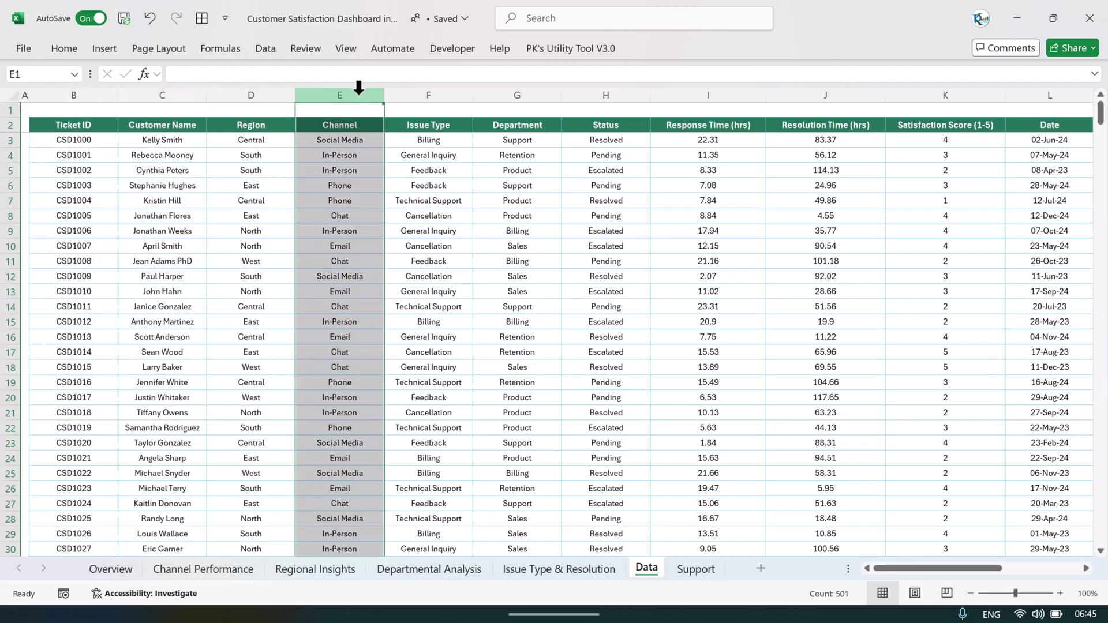
pyautogui.click(438, 86)
pyautogui.click(535, 92)
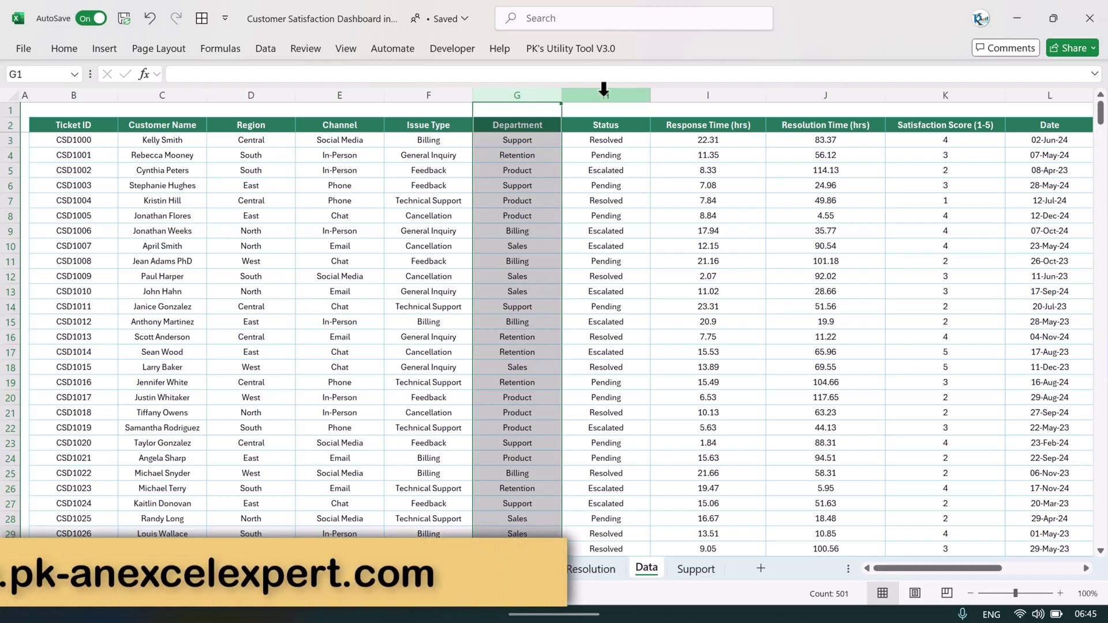
pyautogui.click(611, 96)
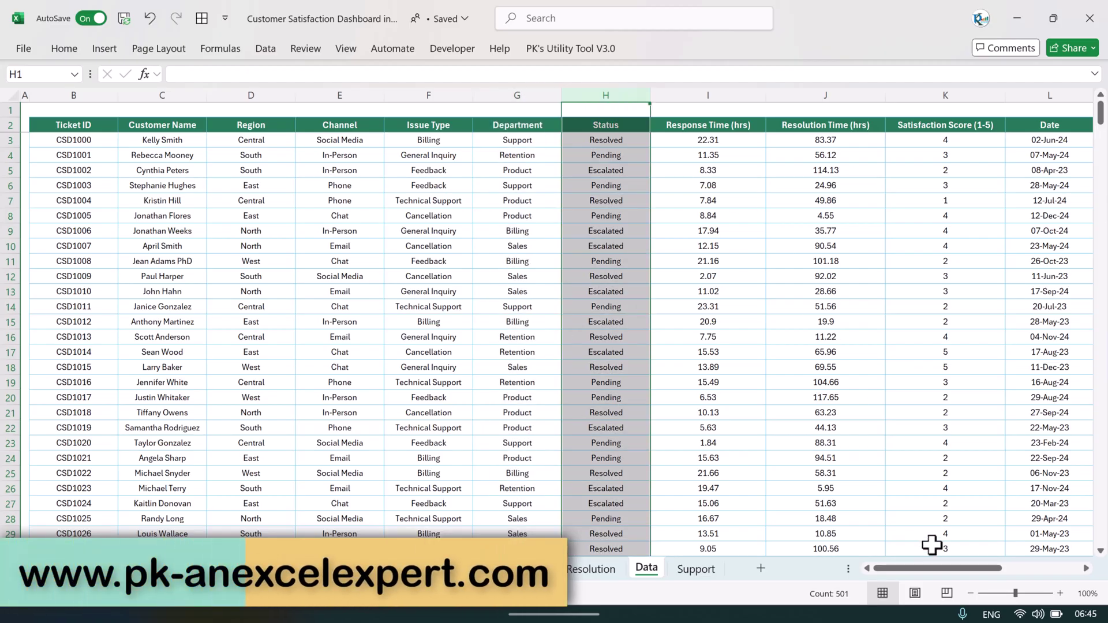
# Step: Examine the Response Time, Resolution Time, Satisfaction Score, Date and First Response Met SLA columns in the Data sheet
pyautogui.moveTo(937, 568); pyautogui.dragTo(992, 575)
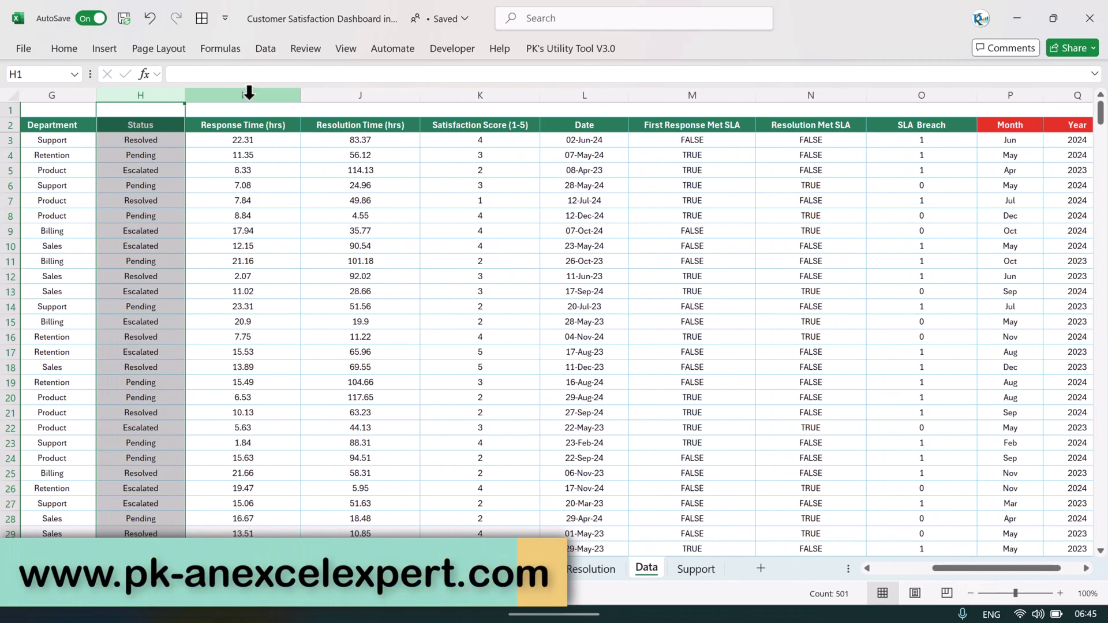
pyautogui.click(247, 92)
pyautogui.click(400, 91)
pyautogui.click(477, 91)
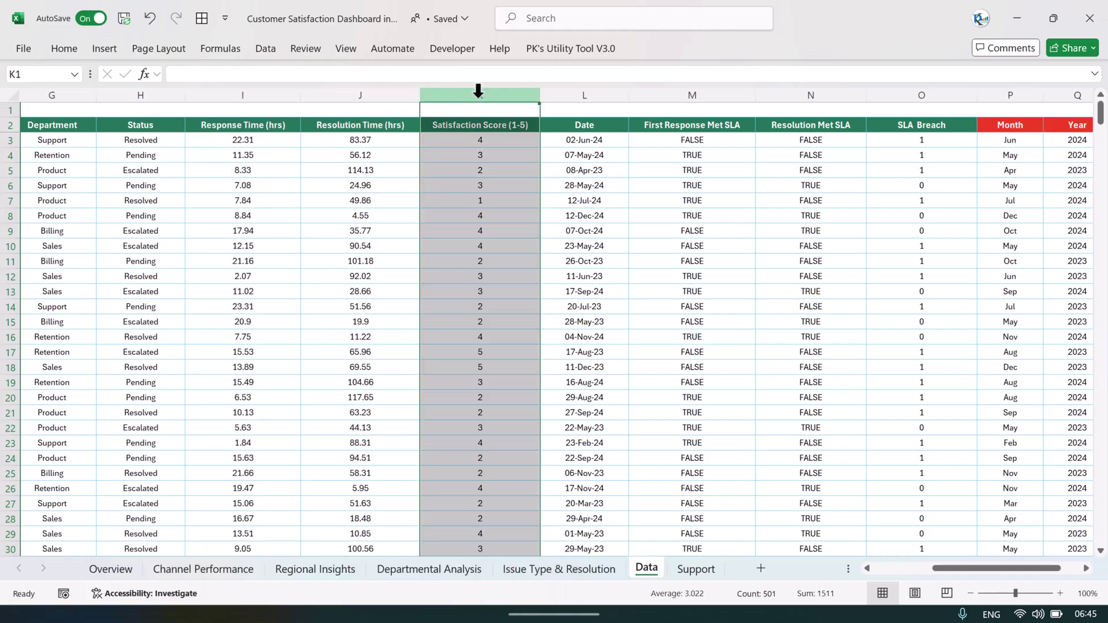
pyautogui.click(502, 124)
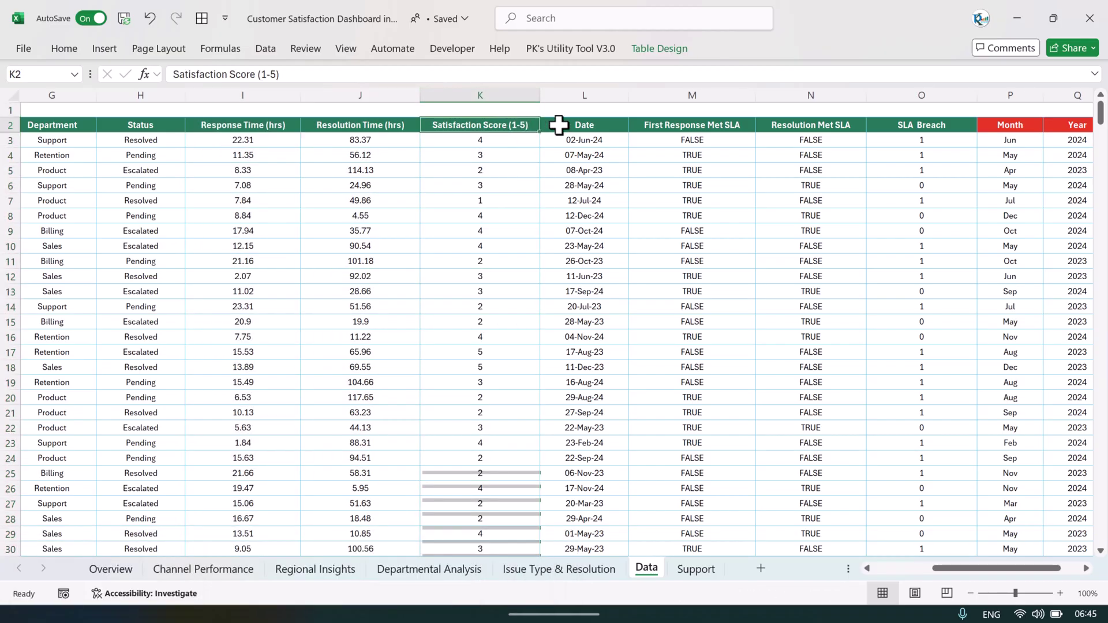
pyautogui.click(611, 94)
pyautogui.click(704, 87)
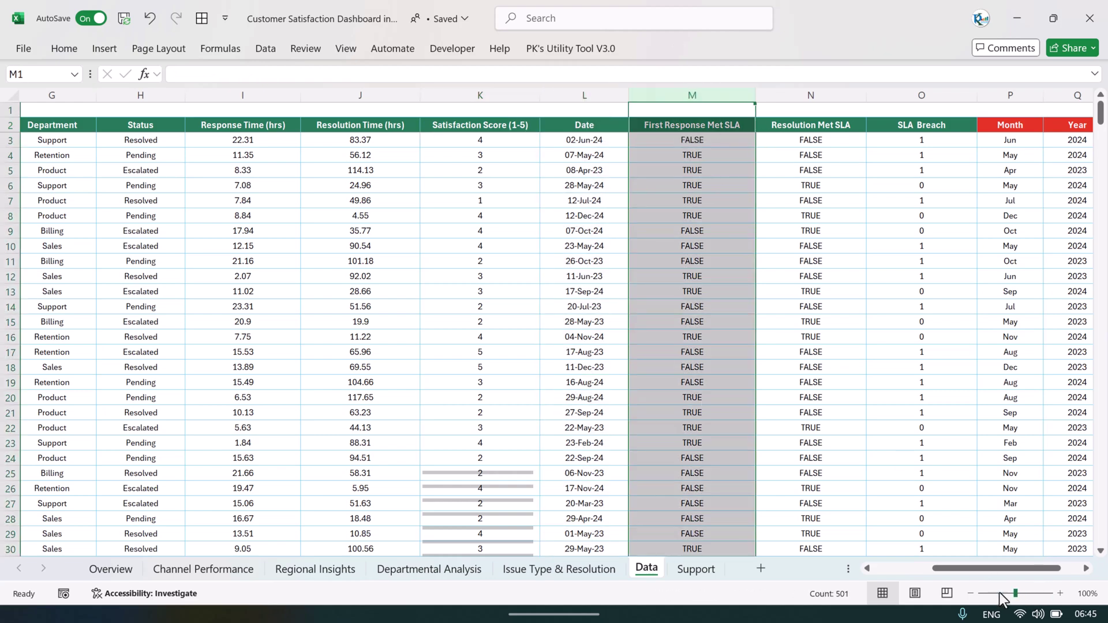
# Step: Examine the Resolution Met SLA, SLA Breach, Month, Year and Total Ticket columns, including the SLA Breach and Total Ticket formulas
pyautogui.moveTo(995, 569); pyautogui.dragTo(1049, 570)
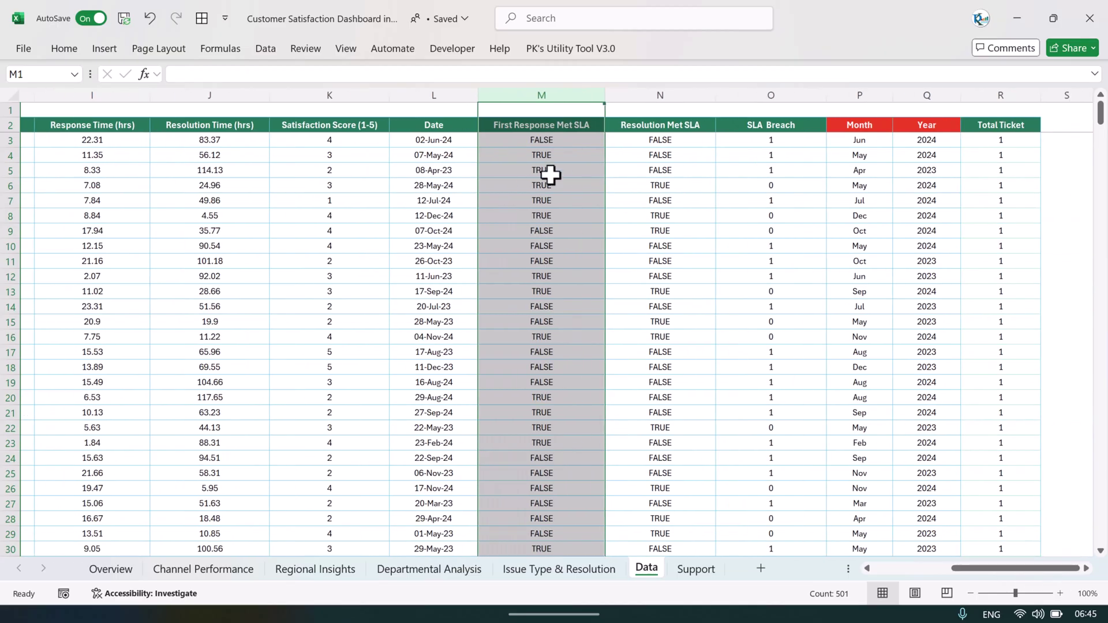
pyautogui.click(679, 92)
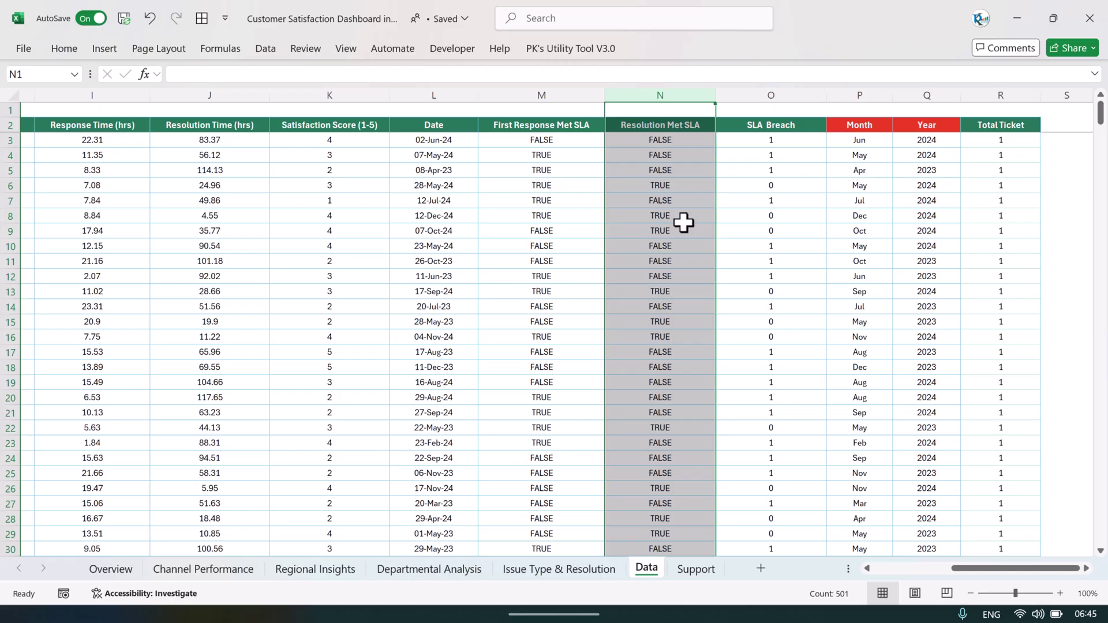
pyautogui.click(782, 94)
pyautogui.click(779, 141)
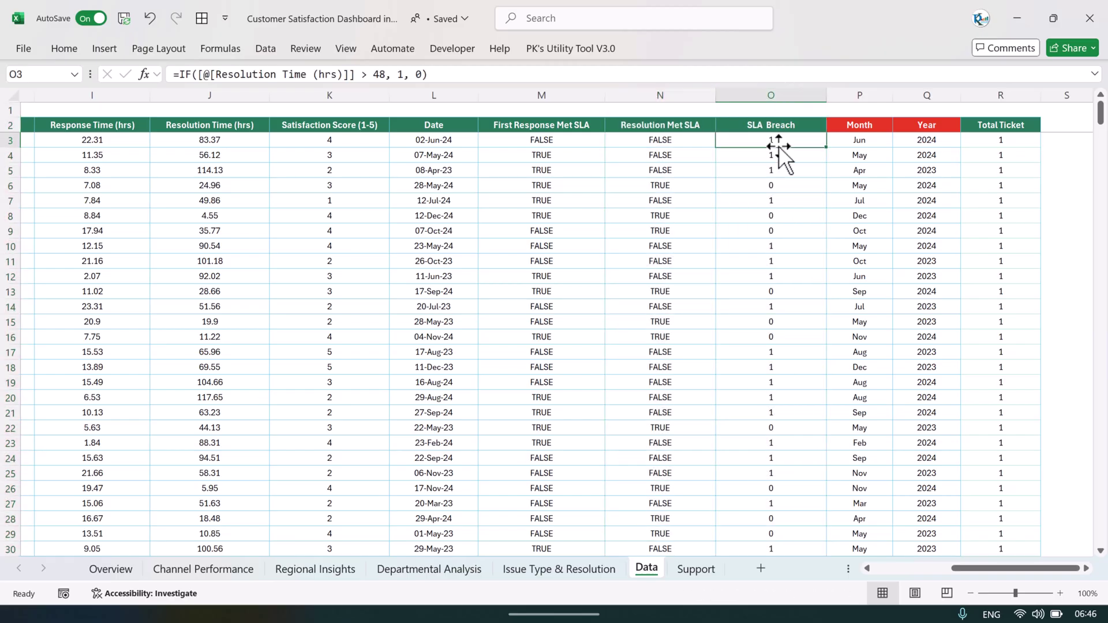
pyautogui.click(820, 86)
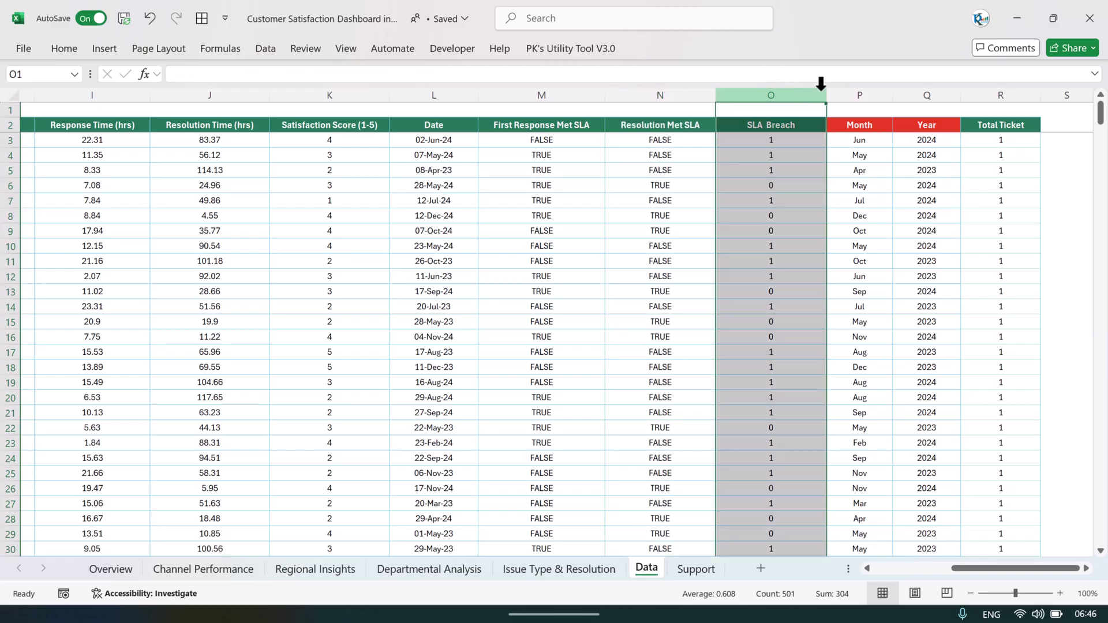
pyautogui.click(851, 87)
pyautogui.click(932, 86)
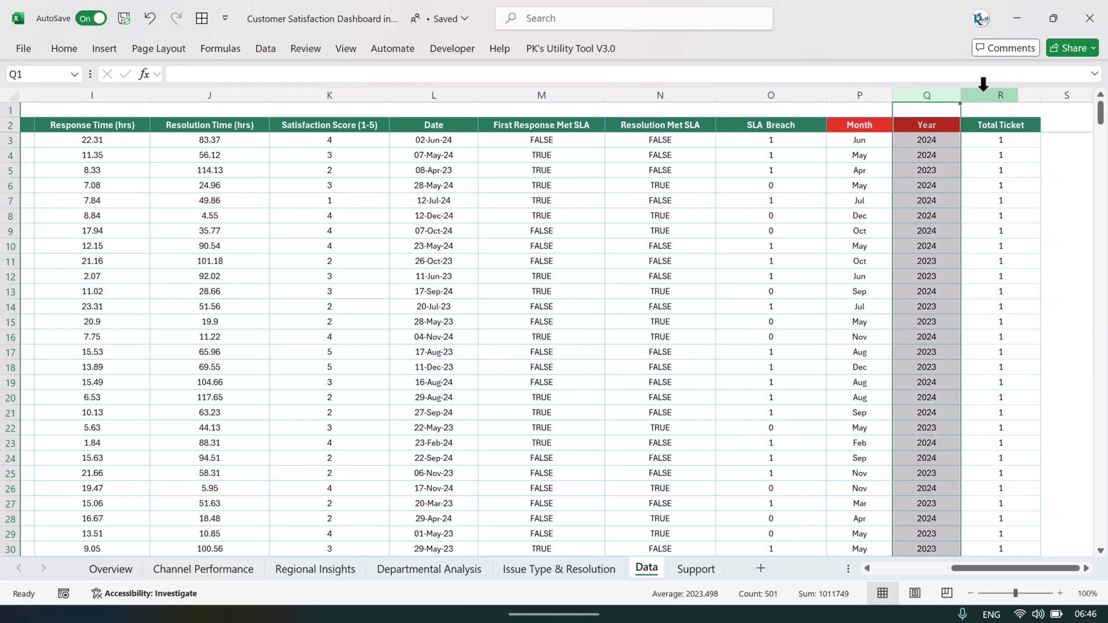
pyautogui.click(983, 87)
pyautogui.moveTo(1001, 141); pyautogui.dragTo(995, 228)
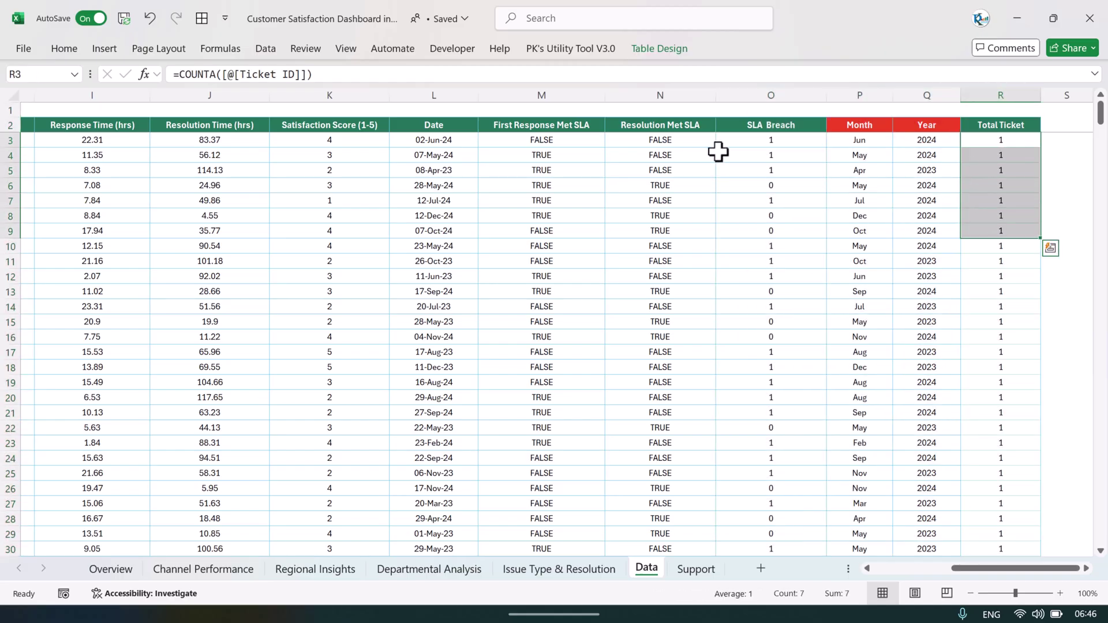
# Step: Go back through the data table's header row from Year to Customer Name
pyautogui.click(902, 128)
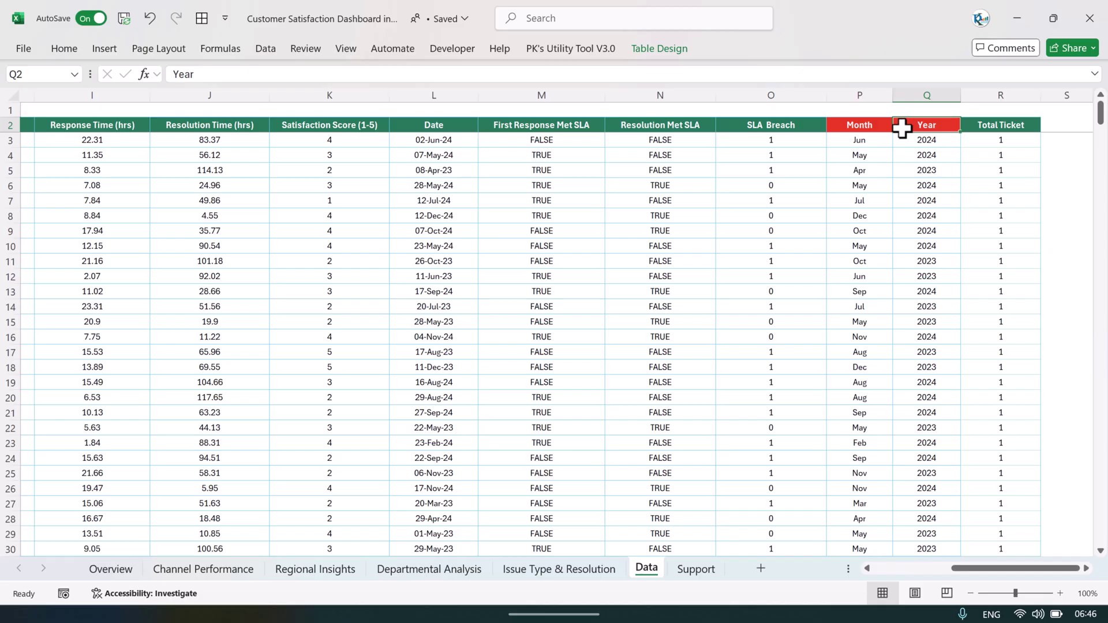
pyautogui.press('Left')
pyautogui.press('Left')
pyautogui.press('Left')
pyautogui.press('Left')
pyautogui.press('Left')
pyautogui.press('Left')
pyautogui.press('Left')
pyautogui.press('Left')
pyautogui.press('Left')
pyautogui.press('Left')
pyautogui.press('Left')
pyautogui.press('Left')
pyautogui.press('Left')
pyautogui.press('Left')
pyautogui.press('Left')
pyautogui.press('Right')
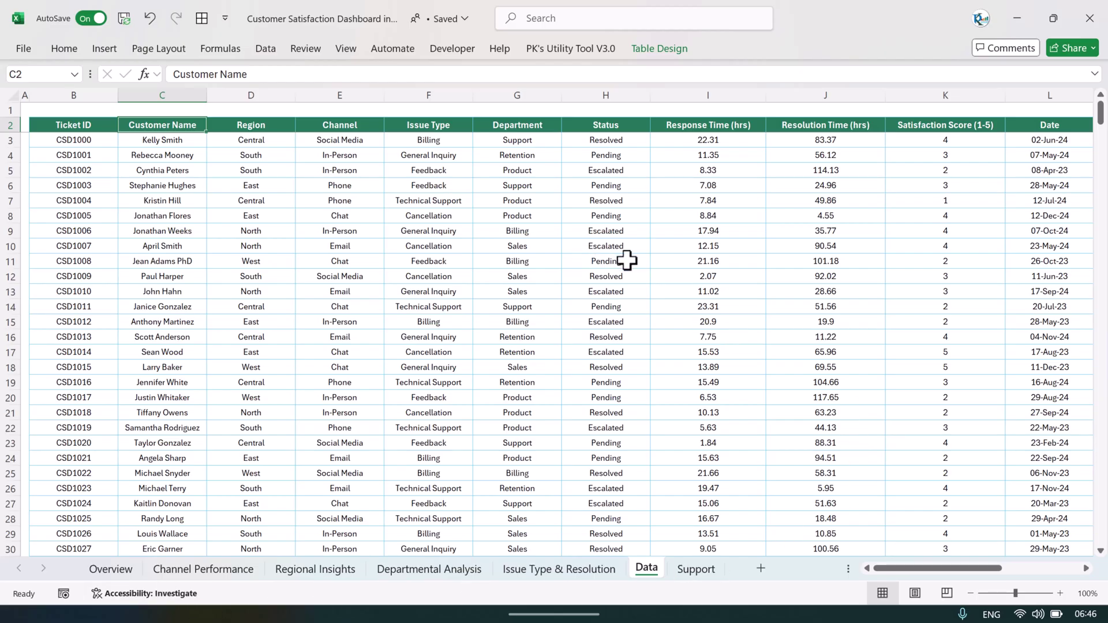
# Step: Examine the Overview section's pivot tables on the Support sheet and compare them with the Overview page
pyautogui.click(696, 570)
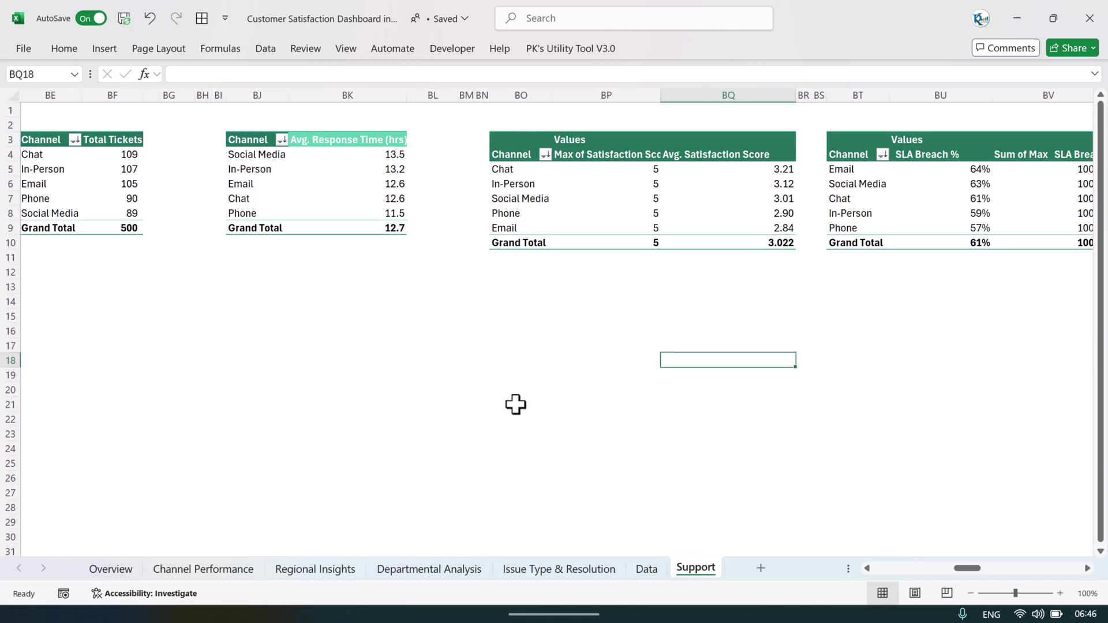
pyautogui.moveTo(952, 568); pyautogui.dragTo(869, 575)
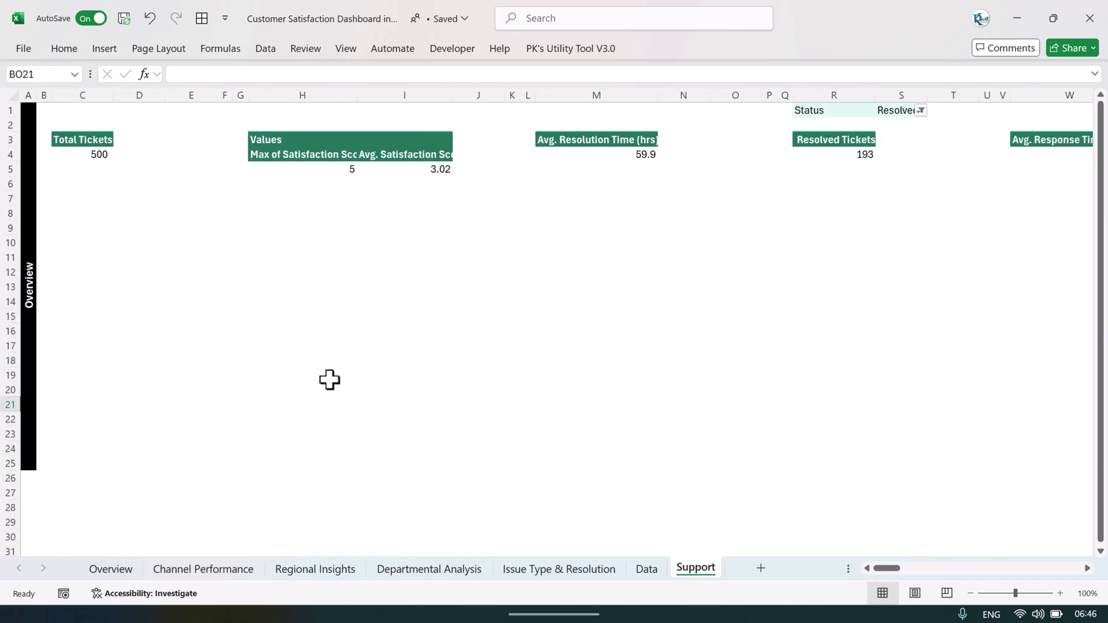
pyautogui.click(33, 217)
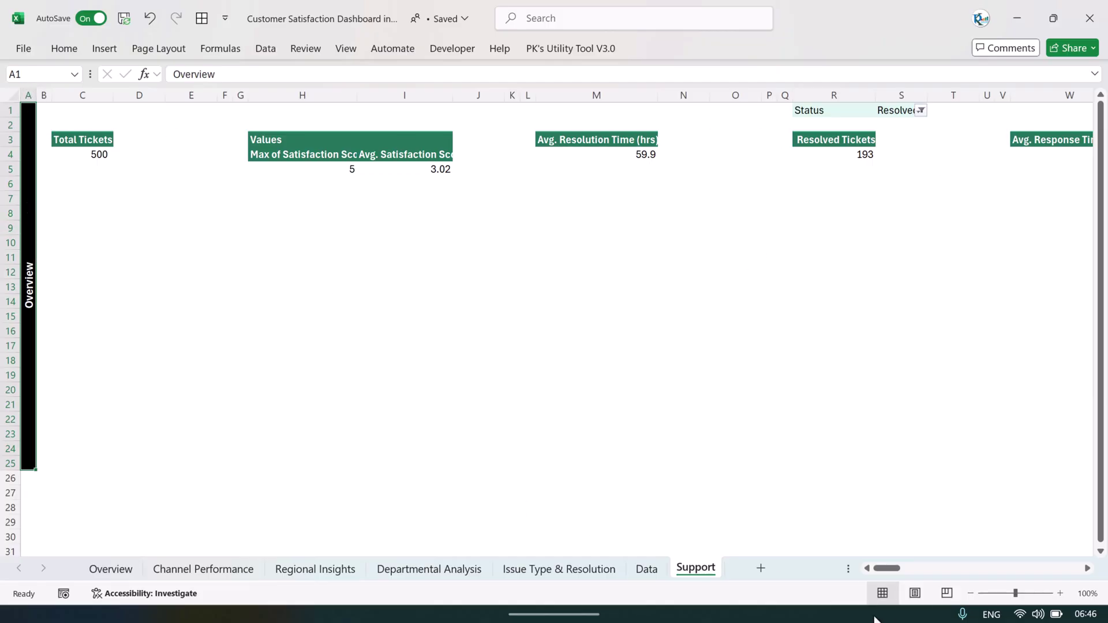
pyautogui.click(191, 287)
pyautogui.click(101, 154)
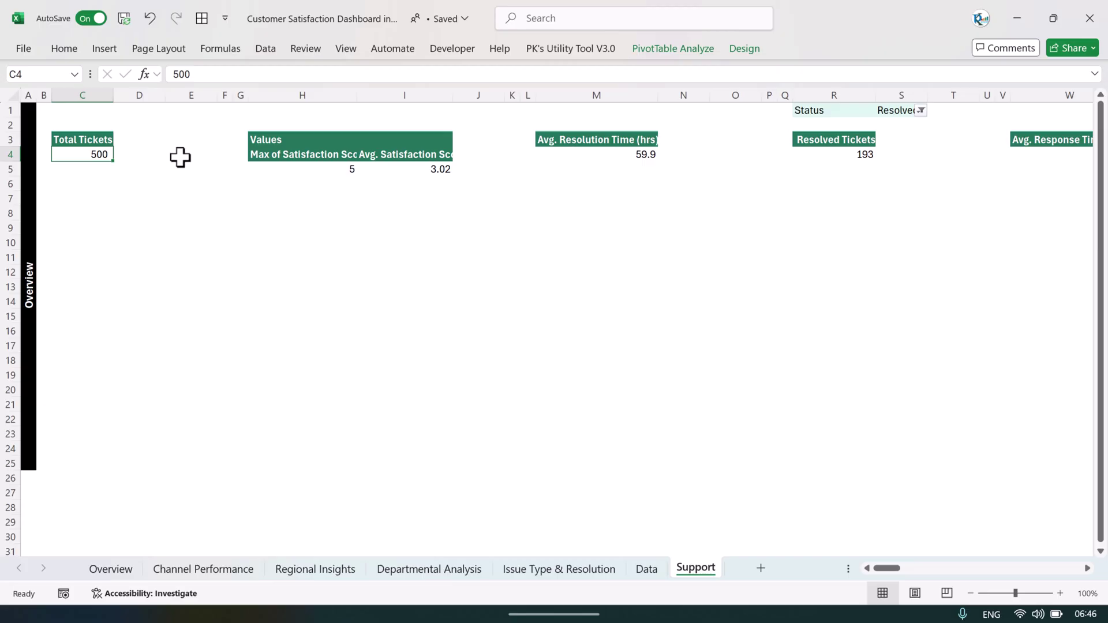
pyautogui.click(403, 167)
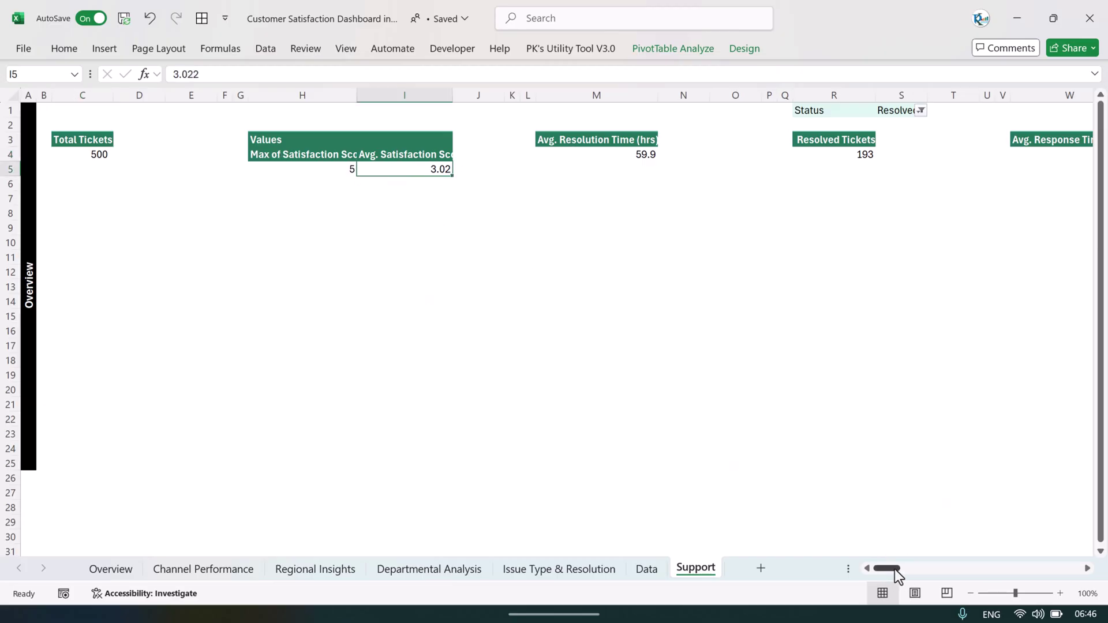
pyautogui.moveTo(886, 568); pyautogui.dragTo(901, 567)
pyautogui.click(107, 570)
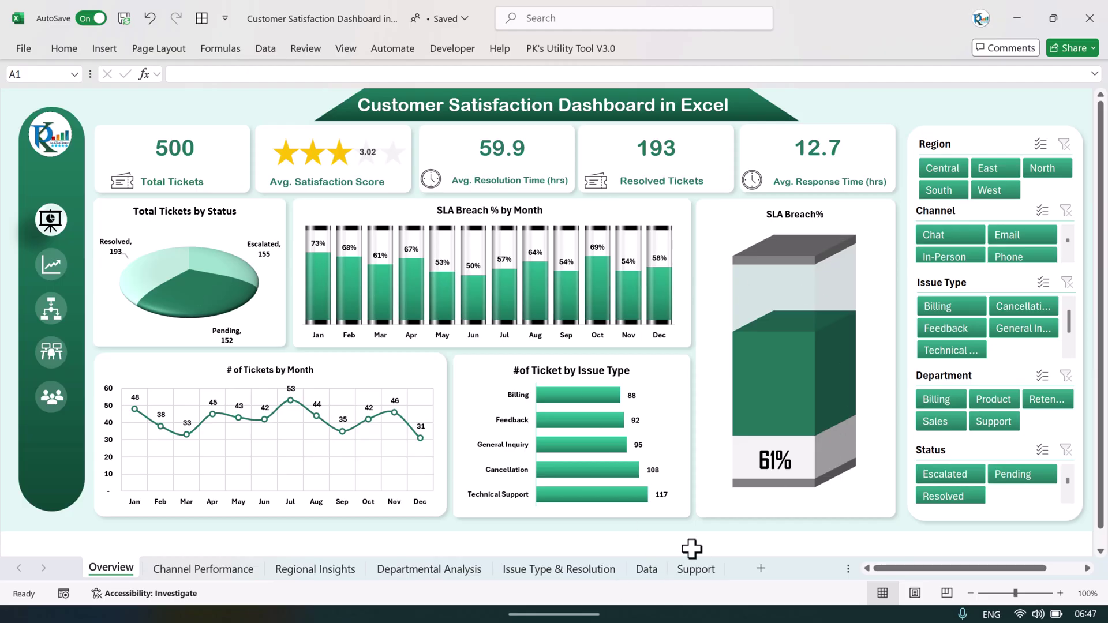
# Step: Examine the Channel Performance section's pivot tables on the Support sheet and compare them with the Channel Performance page
pyautogui.click(694, 569)
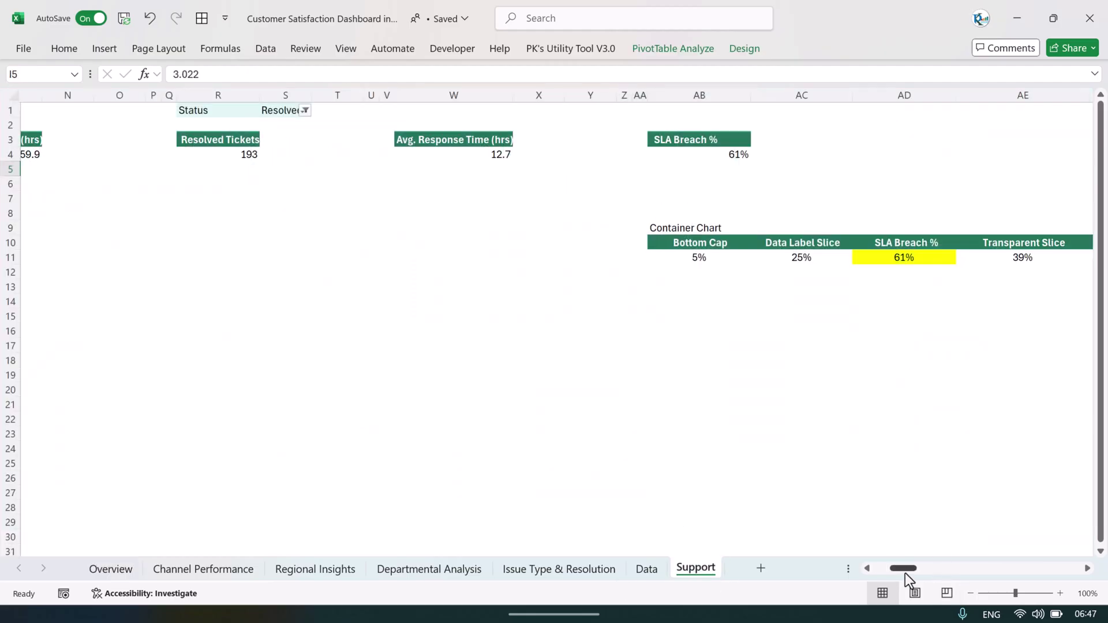
pyautogui.moveTo(905, 573); pyautogui.dragTo(954, 573)
pyautogui.click(590, 303)
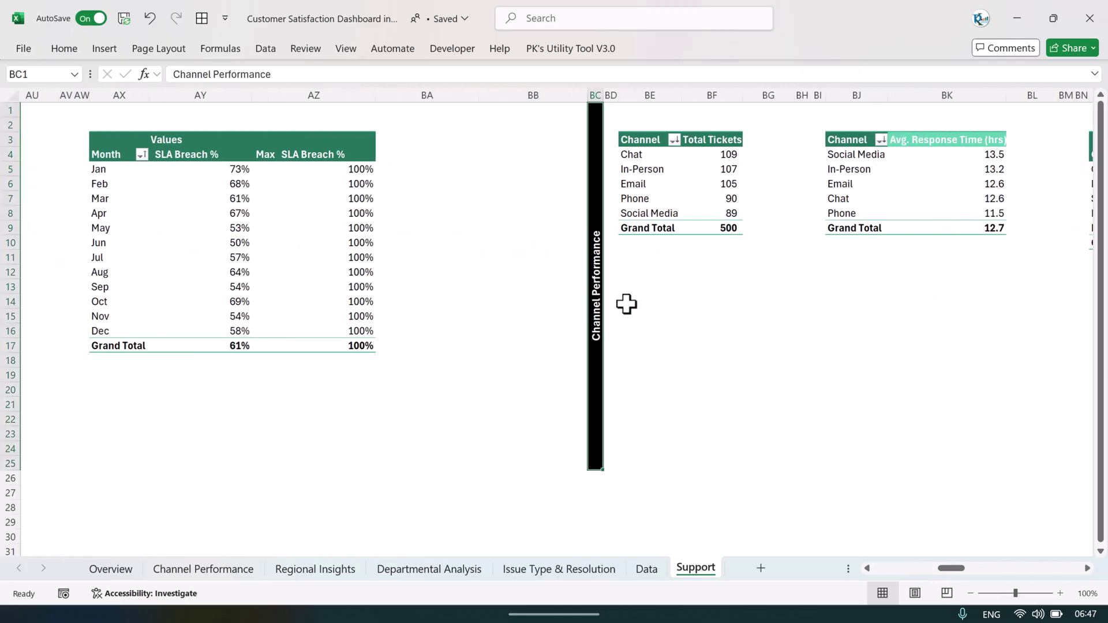
pyautogui.click(599, 92)
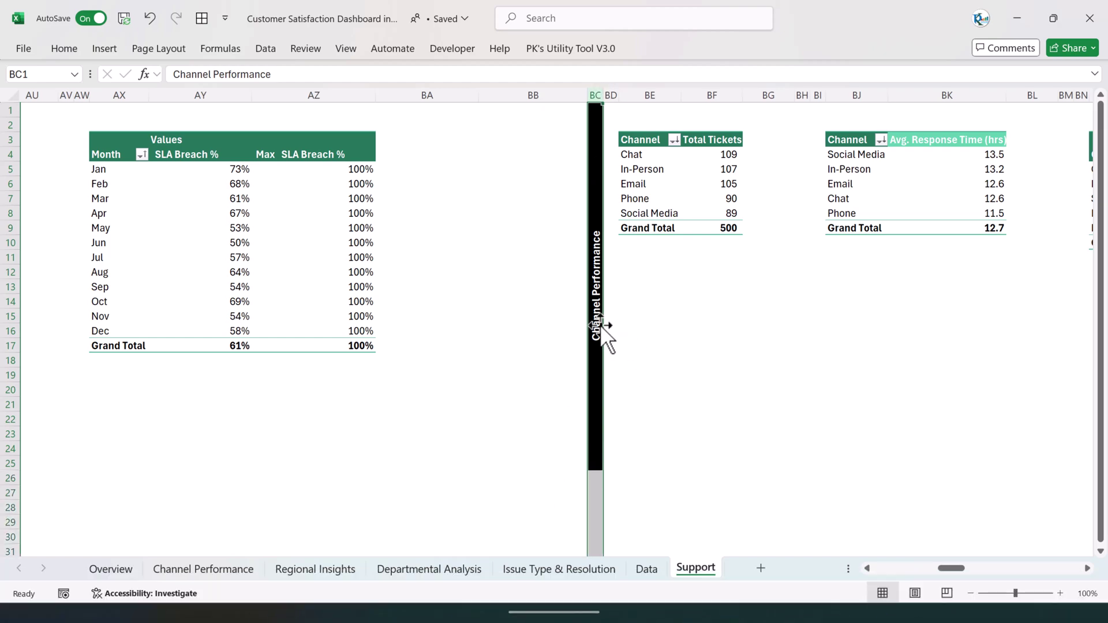
pyautogui.moveTo(695, 217); pyautogui.dragTo(928, 225)
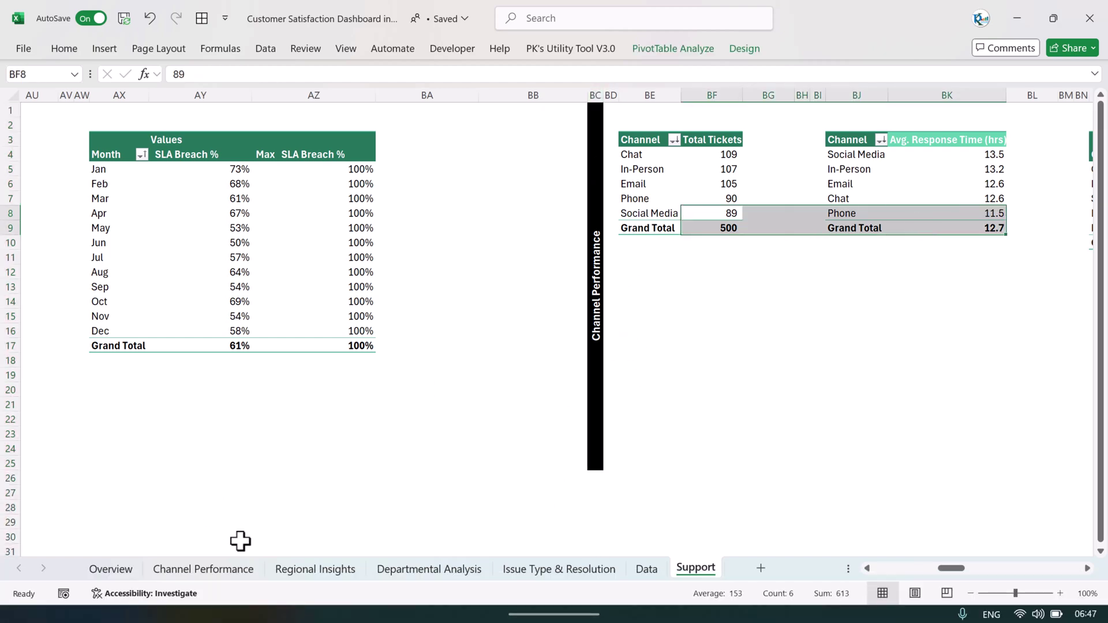
pyautogui.click(203, 569)
# Step: Examine the Regional Insights section's pivot tables on the Support sheet and compare them with the Regional Insights page
pyautogui.click(695, 569)
pyautogui.moveTo(975, 569); pyautogui.dragTo(988, 569)
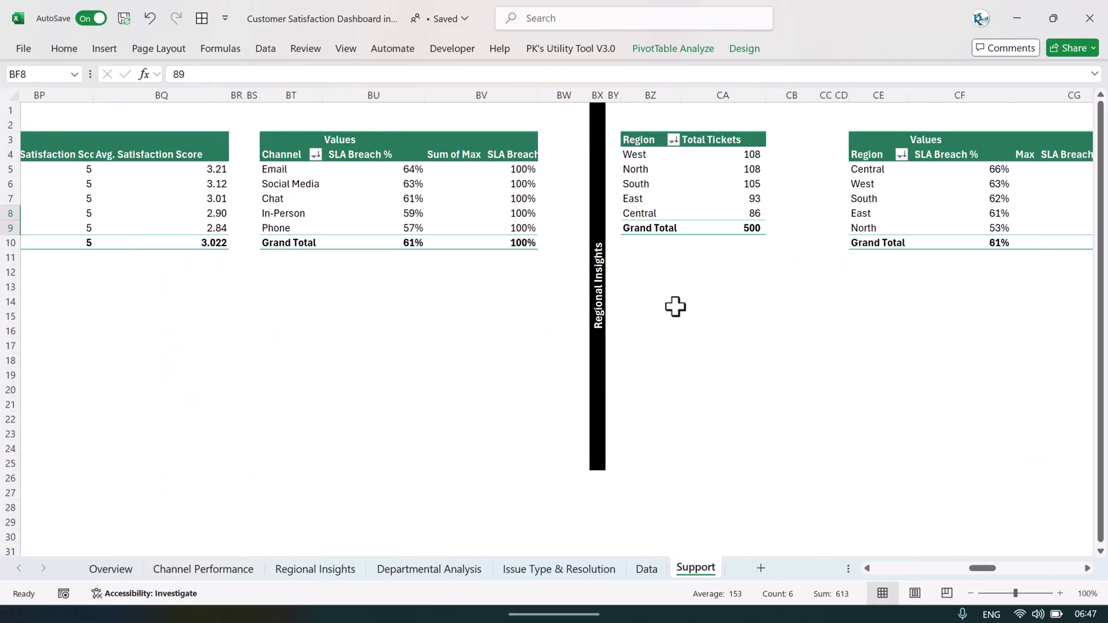
pyautogui.click(594, 262)
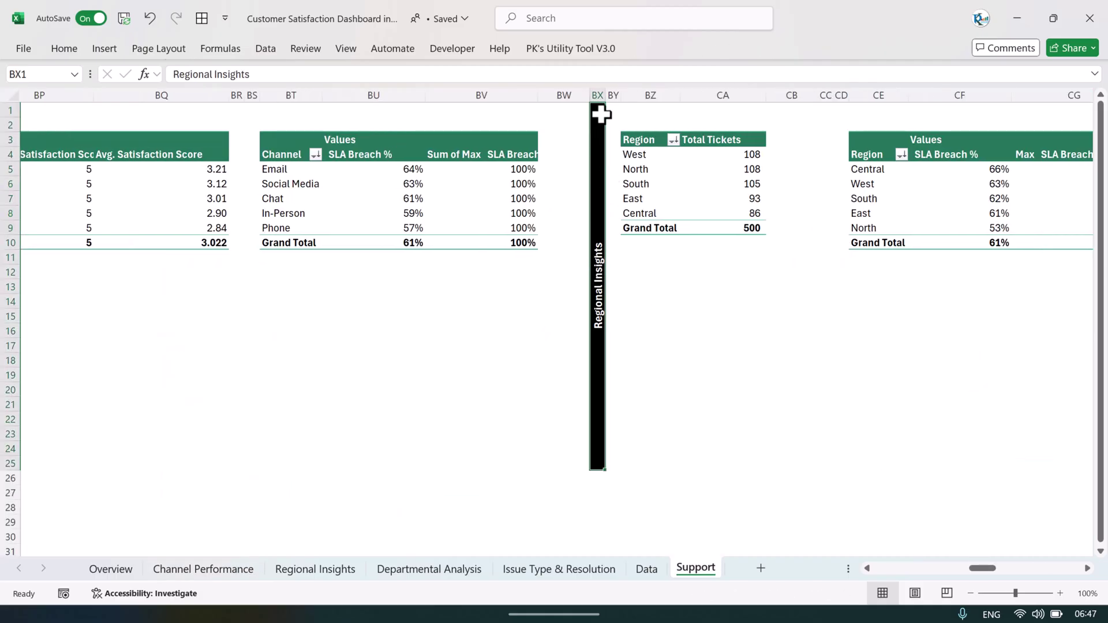
pyautogui.click(231, 571)
pyautogui.click(315, 569)
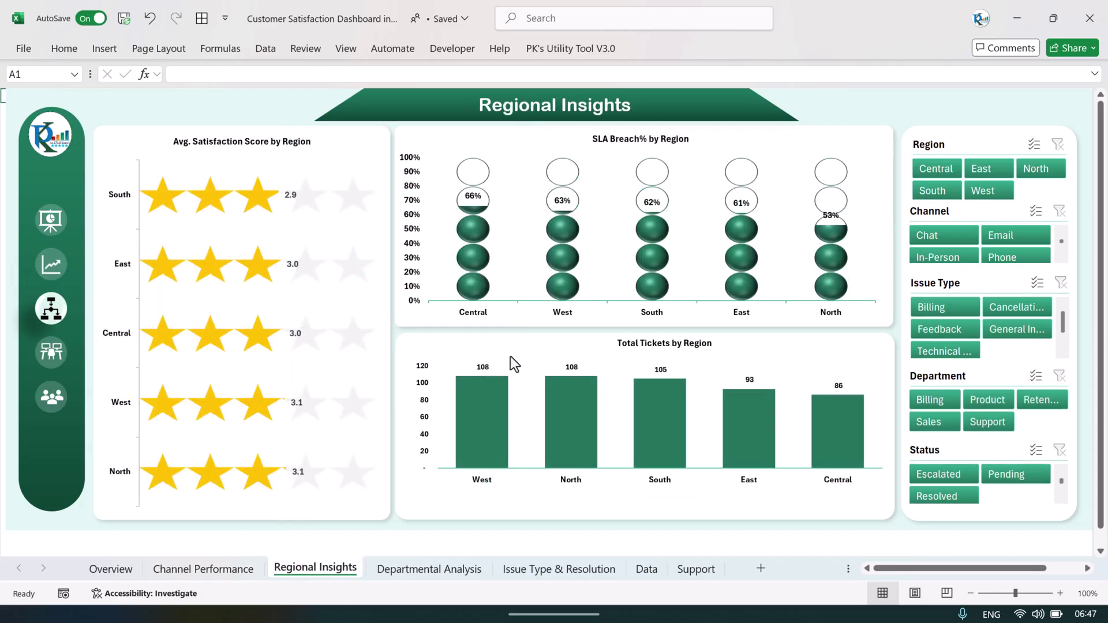
# Step: Examine the Departmental Analysis section's pivot tables on the Support sheet and compare them with the Departmental Analysis page
pyautogui.click(699, 569)
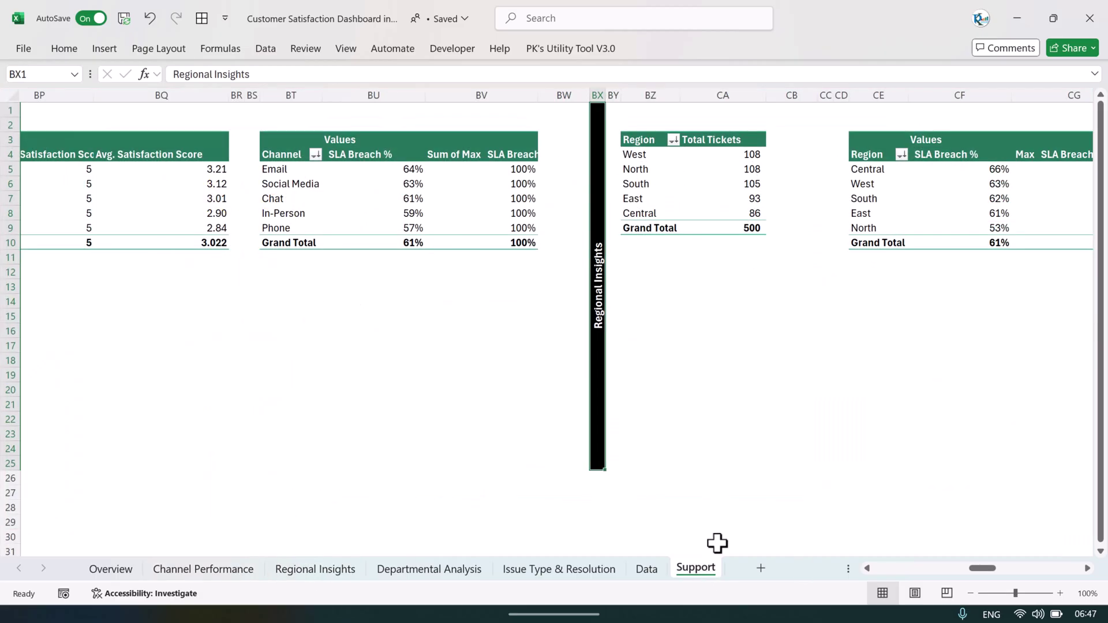
pyautogui.moveTo(965, 569); pyautogui.dragTo(1014, 579)
pyautogui.click(599, 337)
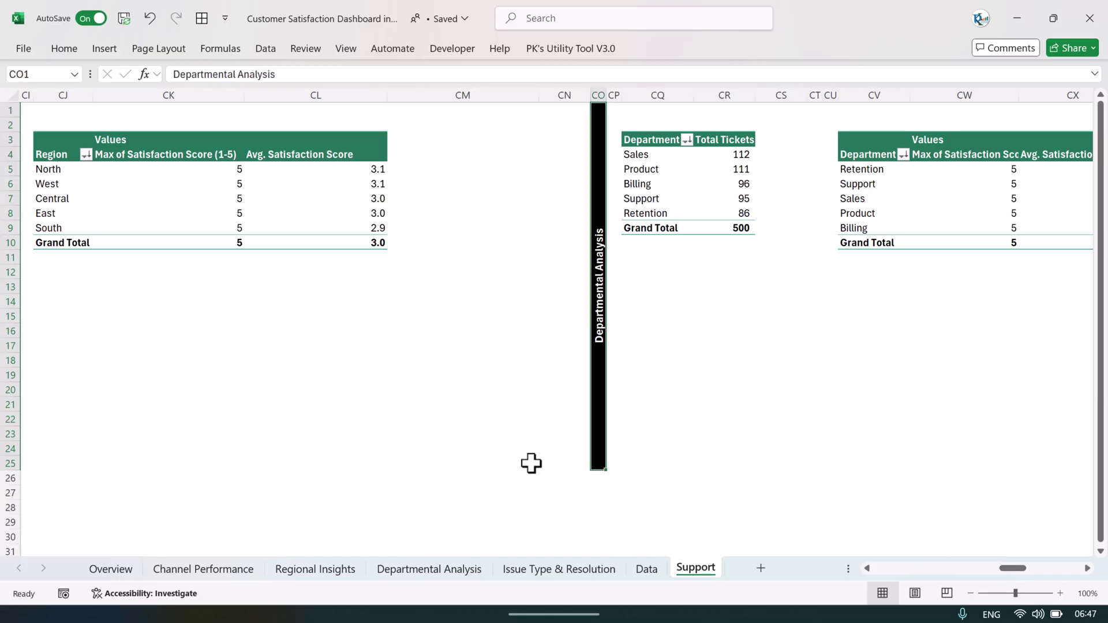
pyautogui.click(419, 572)
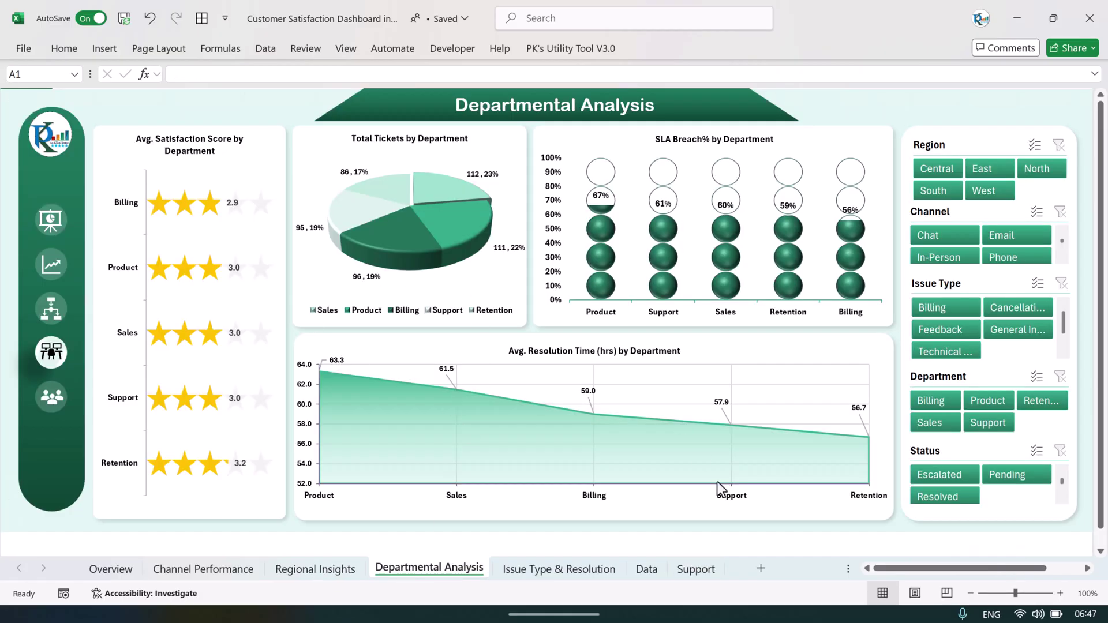
pyautogui.moveTo(704, 620)
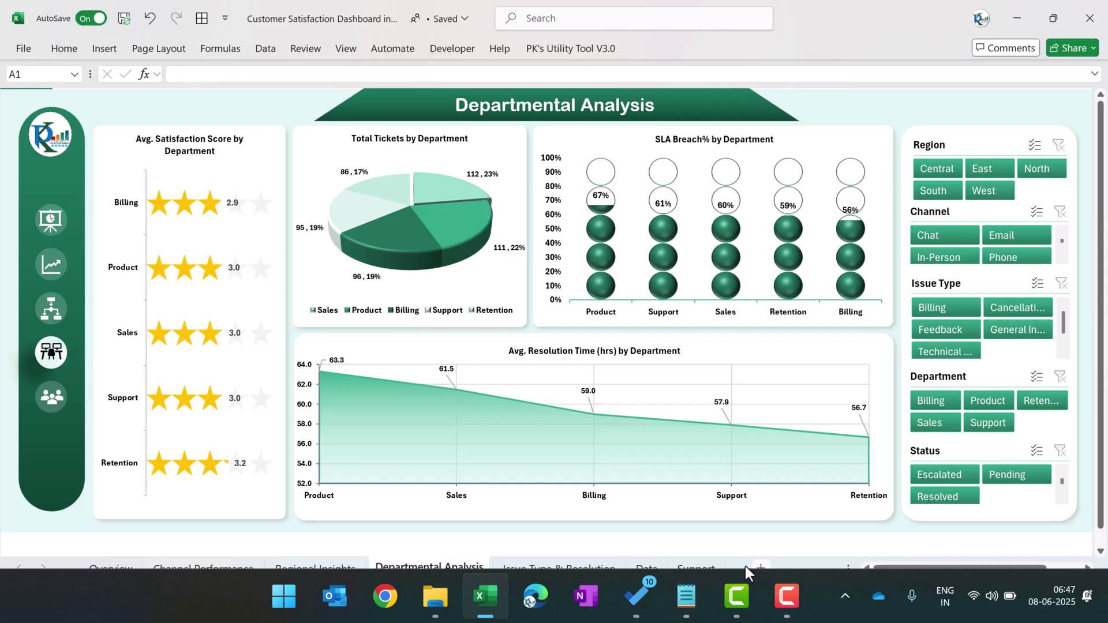
# Step: Examine the Issue Type & Resolution section's pivot tables on the Support sheet and compare them with the matching page
pyautogui.click(707, 569)
pyautogui.moveTo(1017, 570); pyautogui.dragTo(1051, 571)
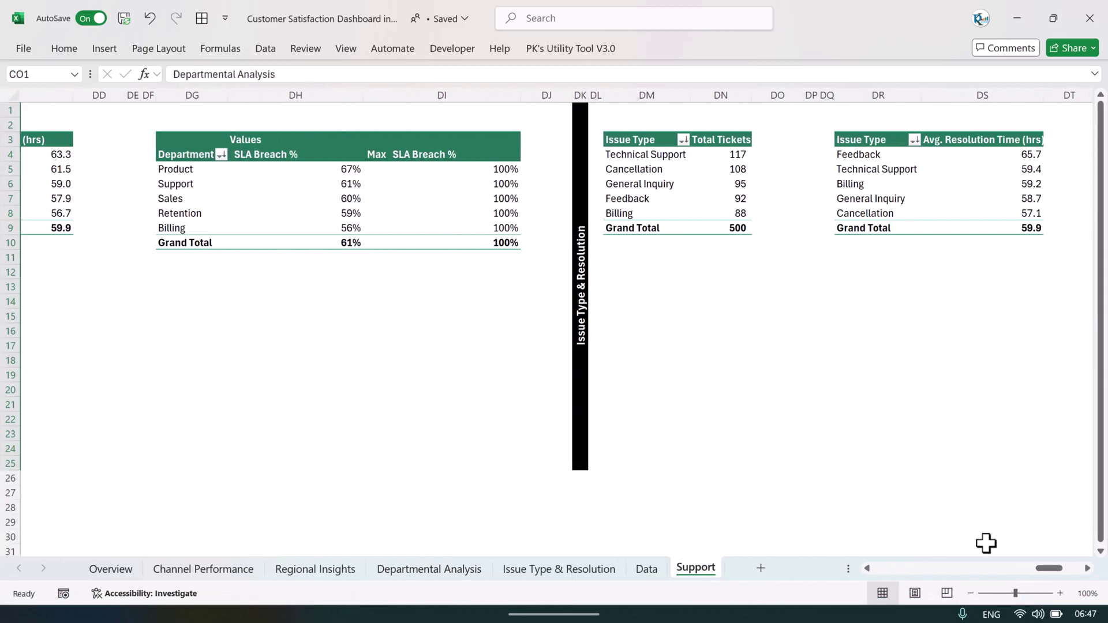
pyautogui.click(583, 328)
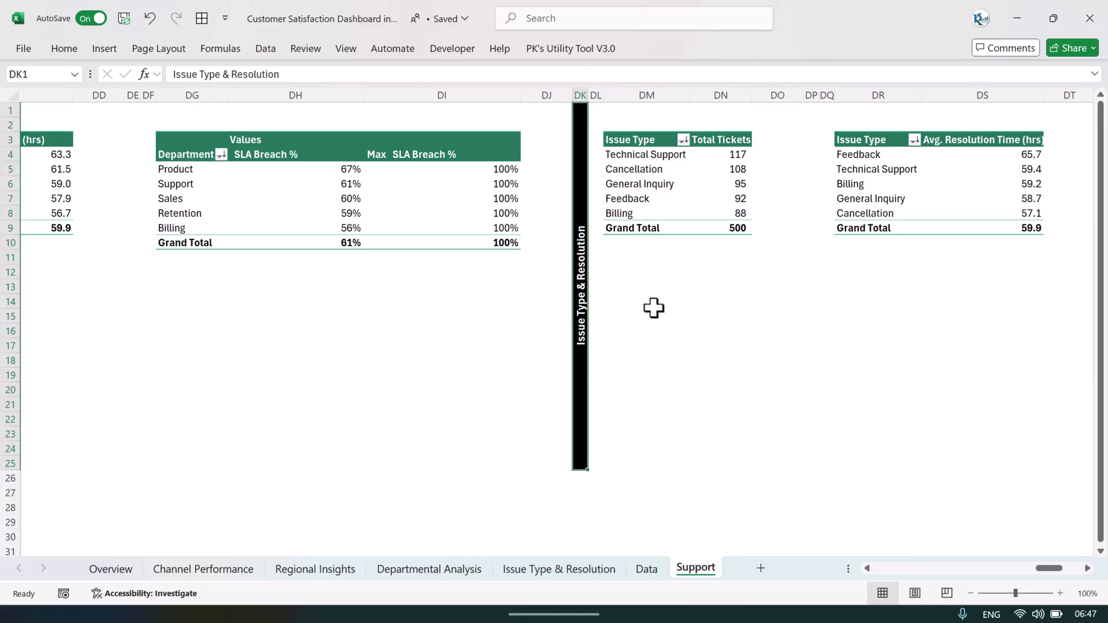
pyautogui.click(563, 571)
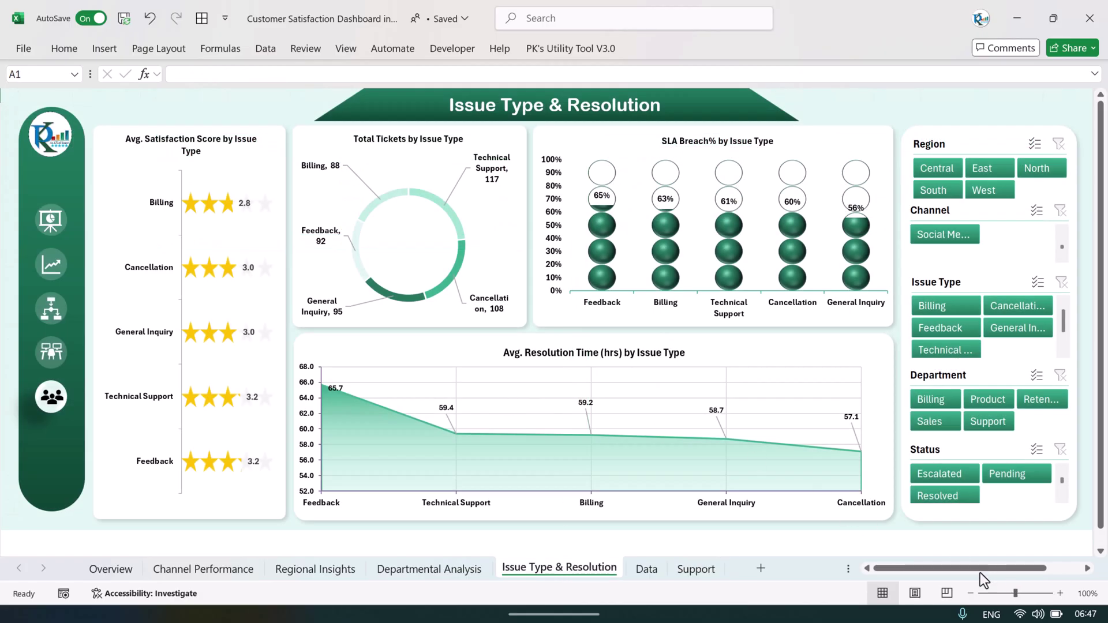
pyautogui.click(698, 569)
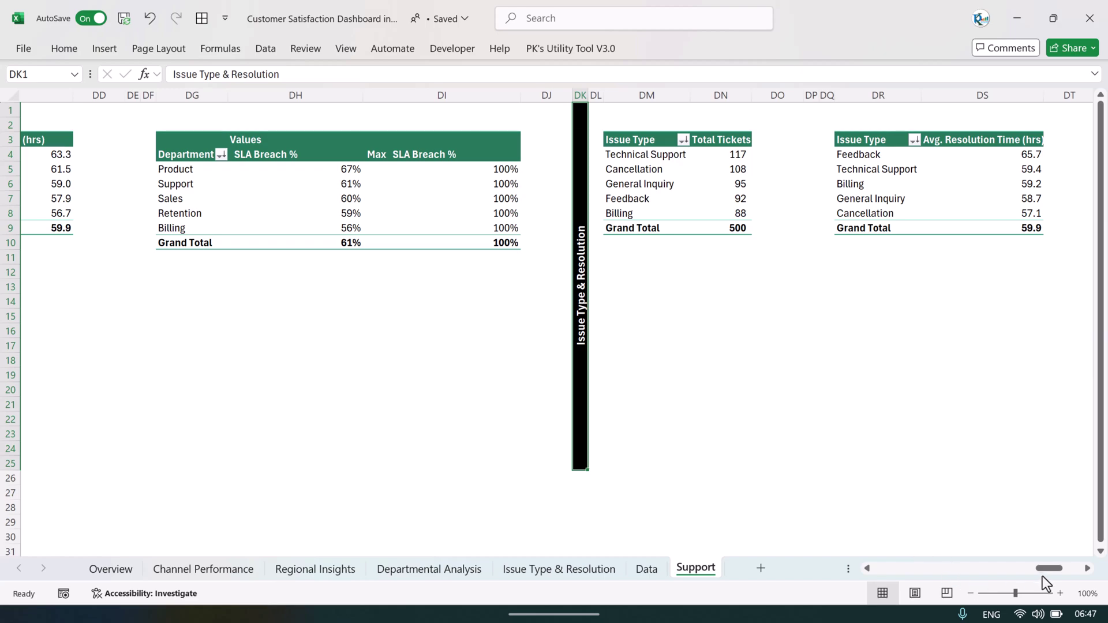
pyautogui.click(776, 404)
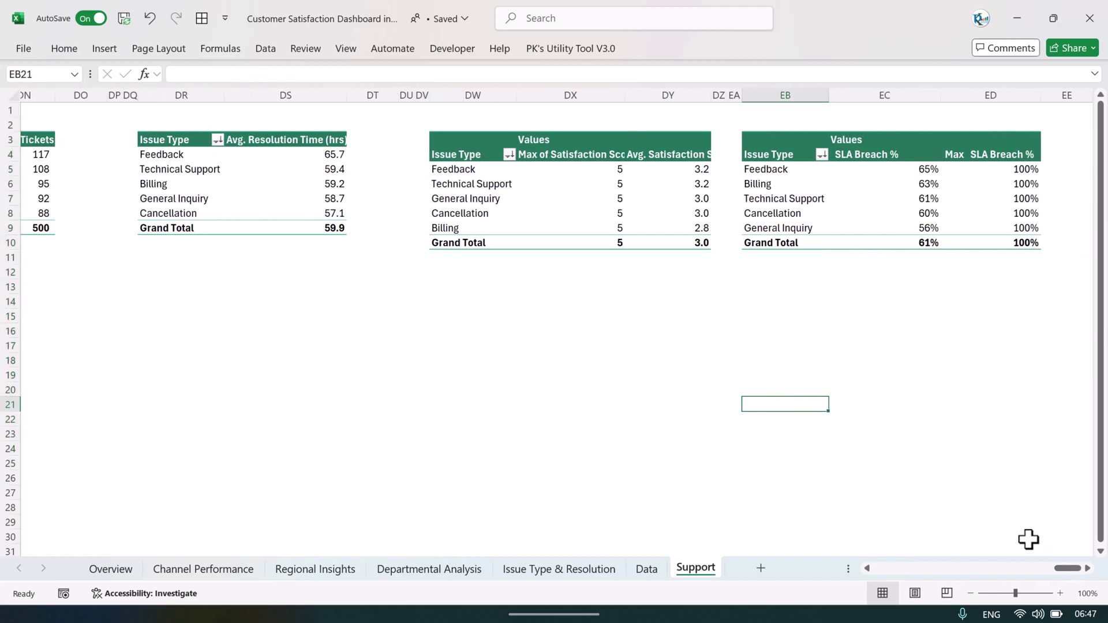
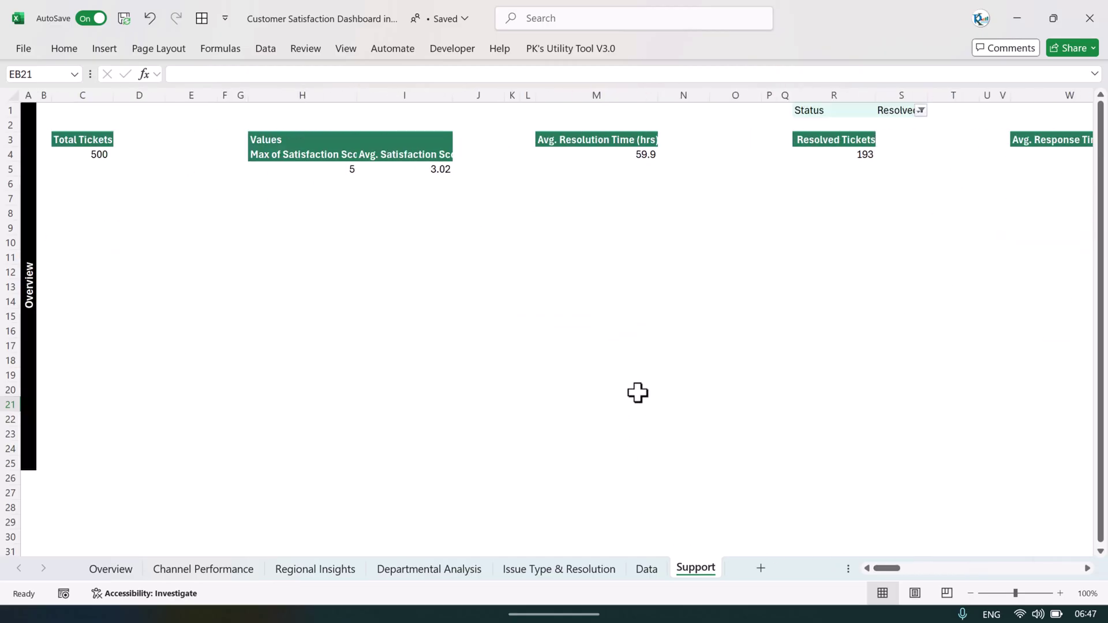
# Step: Review the Data sheet's header row and ticket records, from Ticket ID through the Satisfaction Score column
pyautogui.click(608, 316)
pyautogui.click(645, 569)
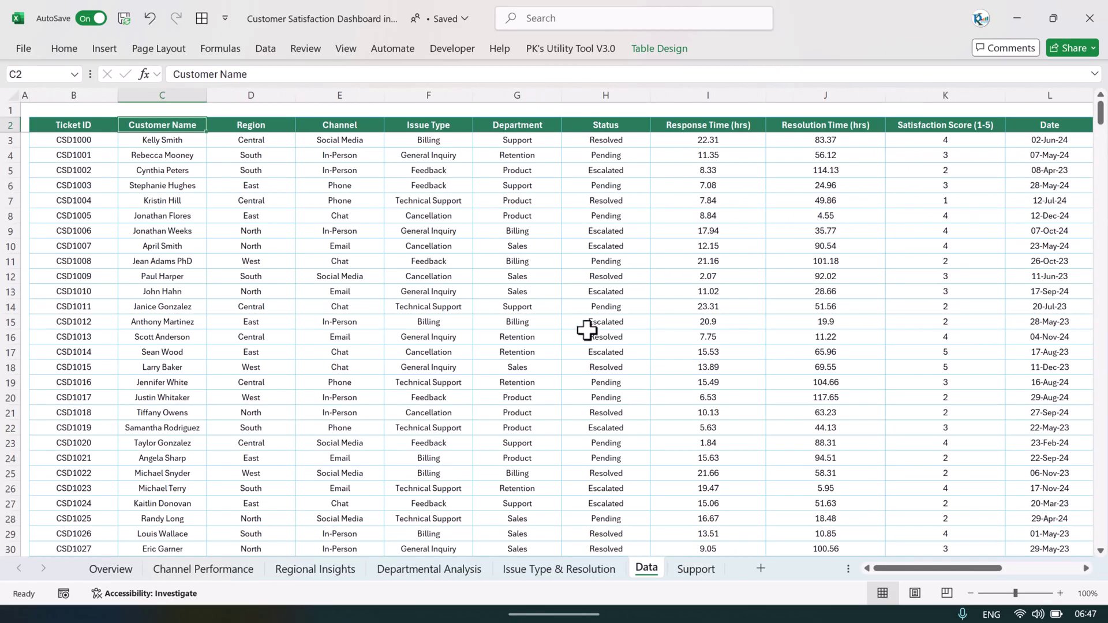
pyautogui.moveTo(34, 140); pyautogui.dragTo(577, 474)
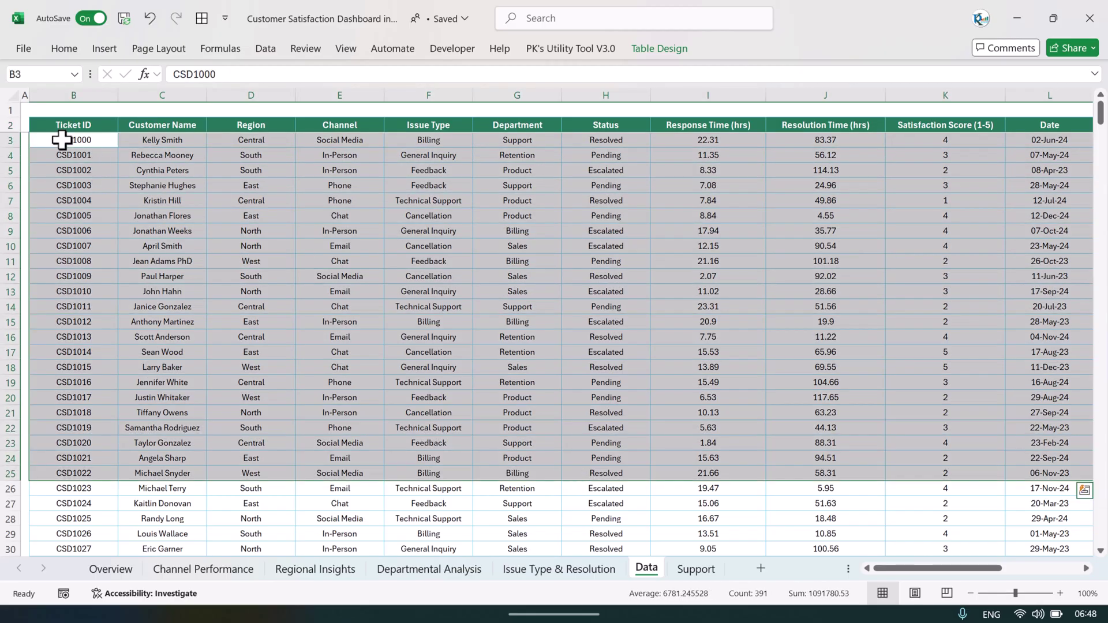
pyautogui.moveTo(62, 140); pyautogui.dragTo(846, 154)
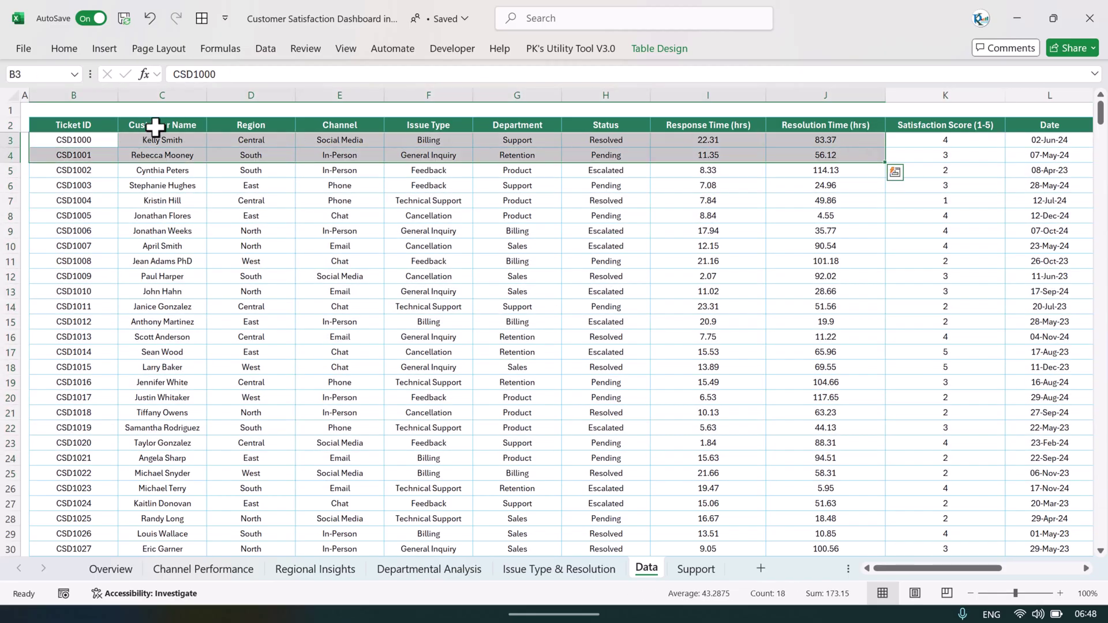
pyautogui.click(57, 119)
pyautogui.moveTo(59, 123); pyautogui.dragTo(507, 144)
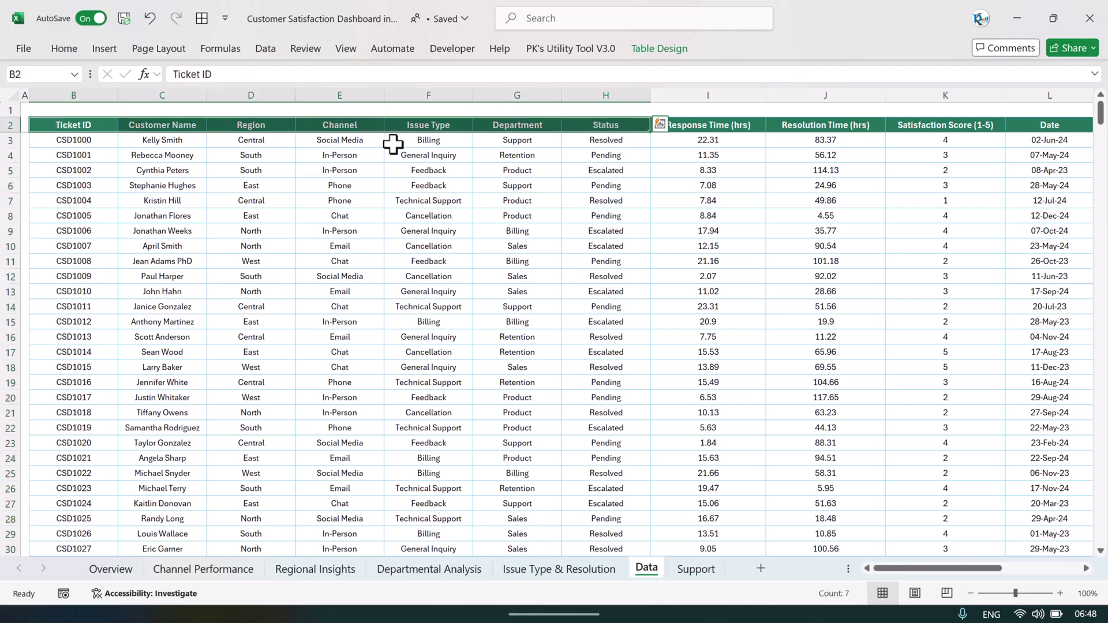
pyautogui.moveTo(77, 144); pyautogui.dragTo(797, 205)
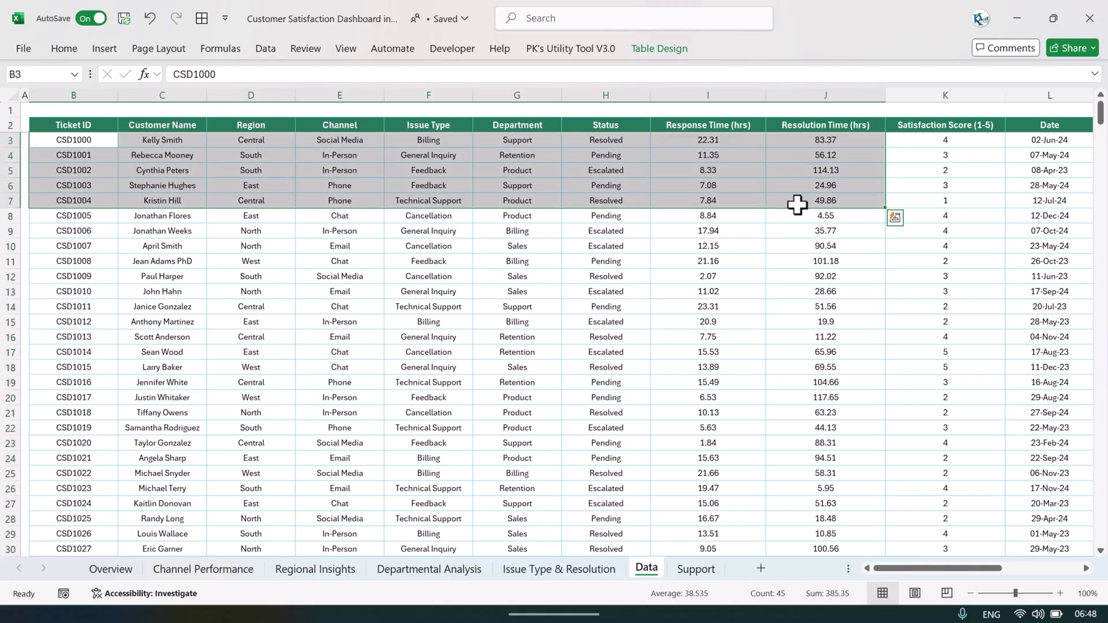
pyautogui.click(640, 160)
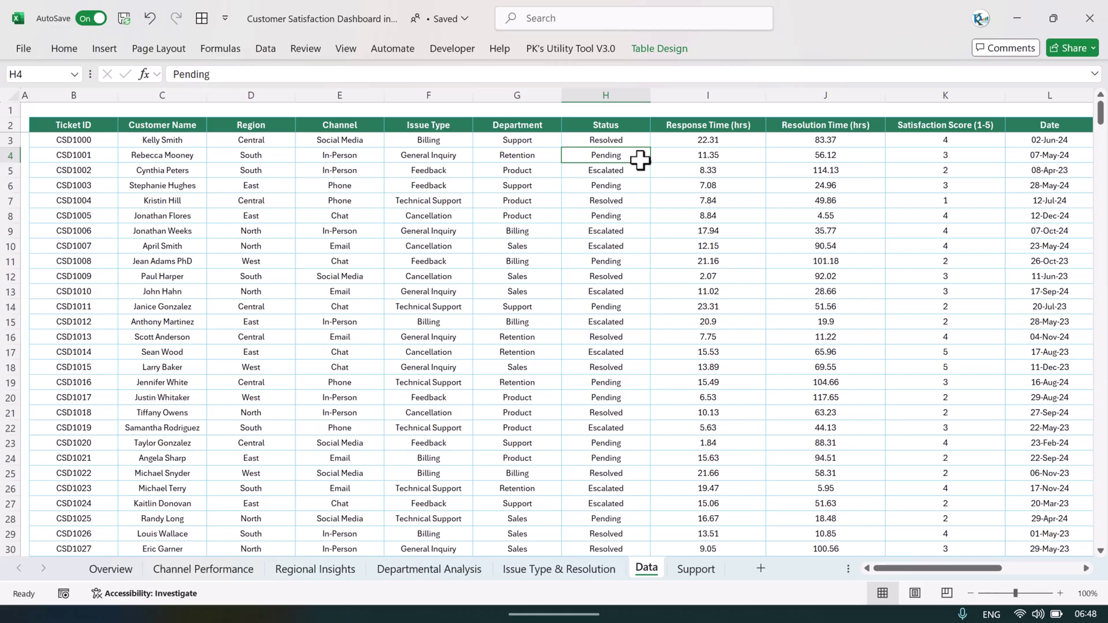
pyautogui.click(527, 140)
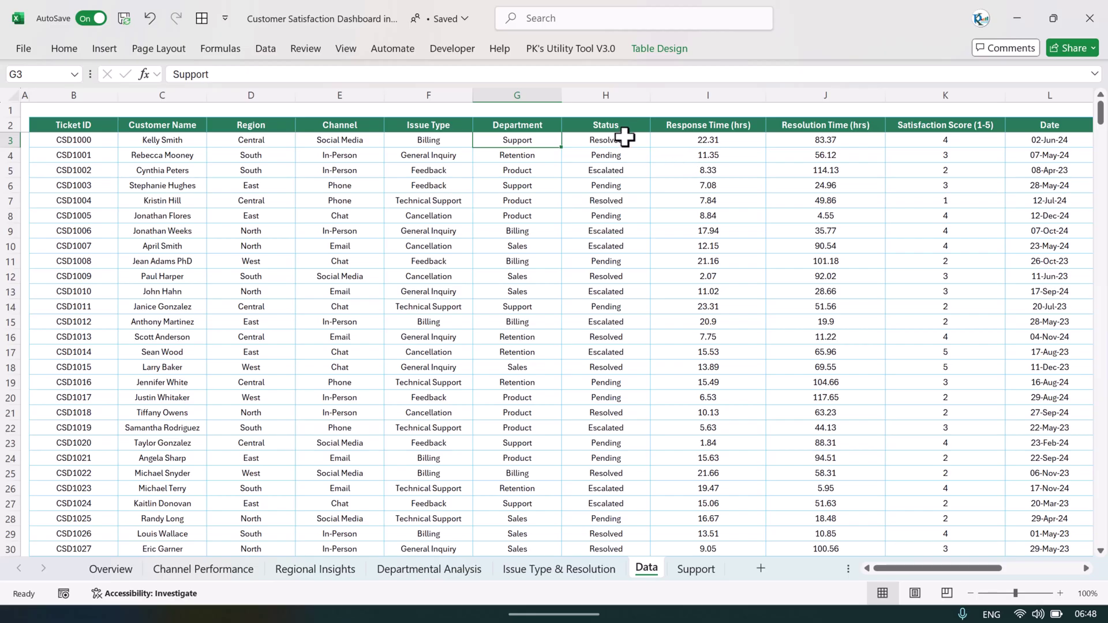
pyautogui.click(623, 137)
pyautogui.moveTo(81, 141); pyautogui.dragTo(911, 399)
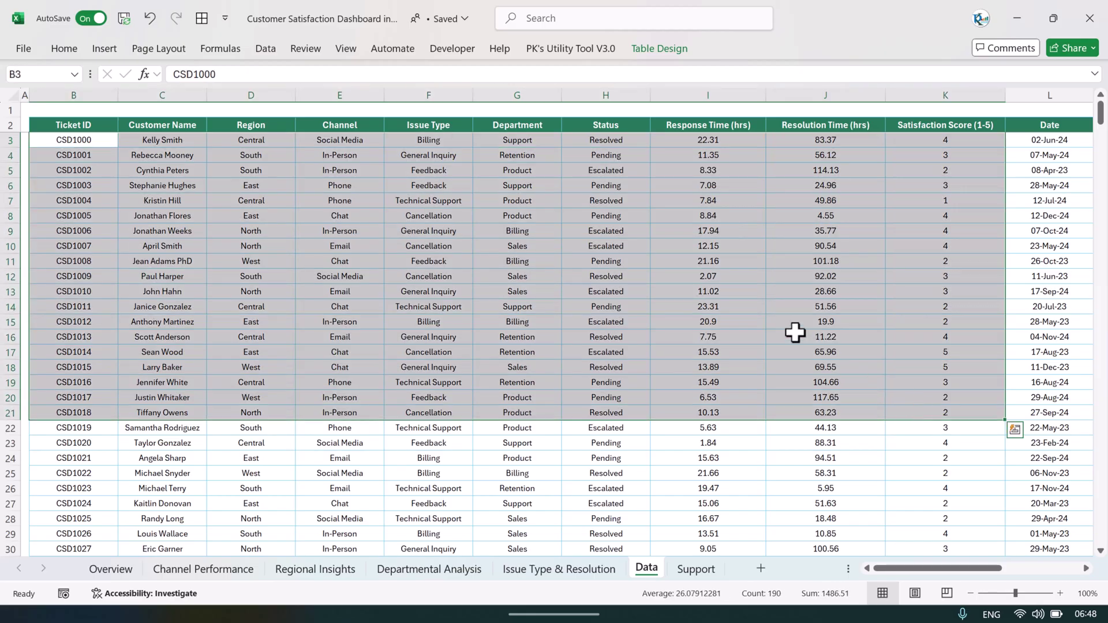
pyautogui.click(708, 292)
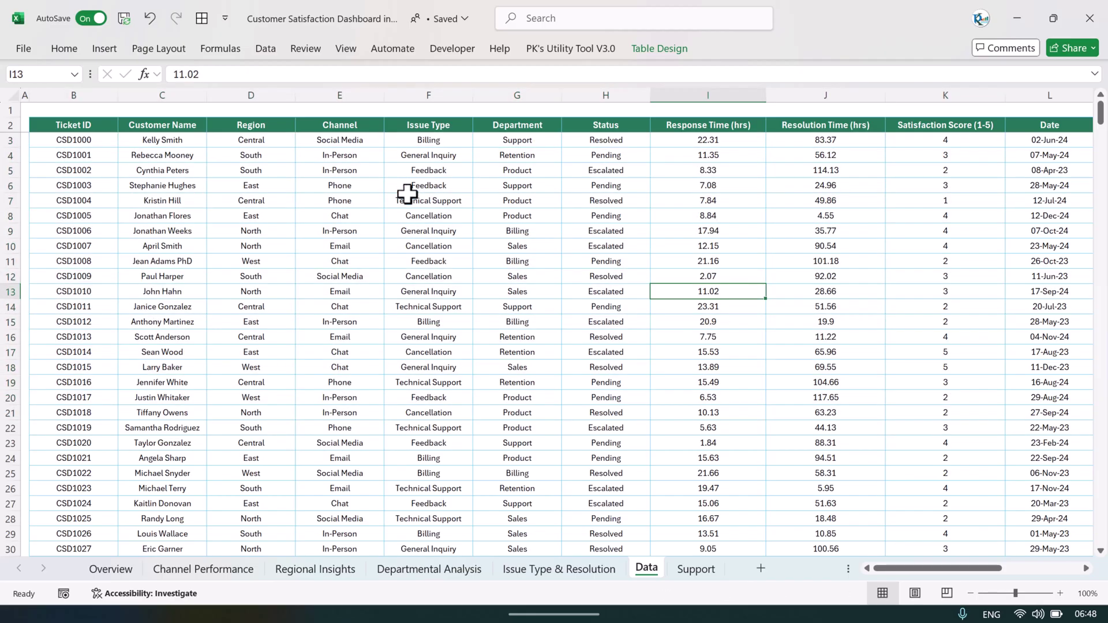
# Step: View the Refresh All options for updating the workbook's data sources, and close them without refreshing
pyautogui.click(268, 49)
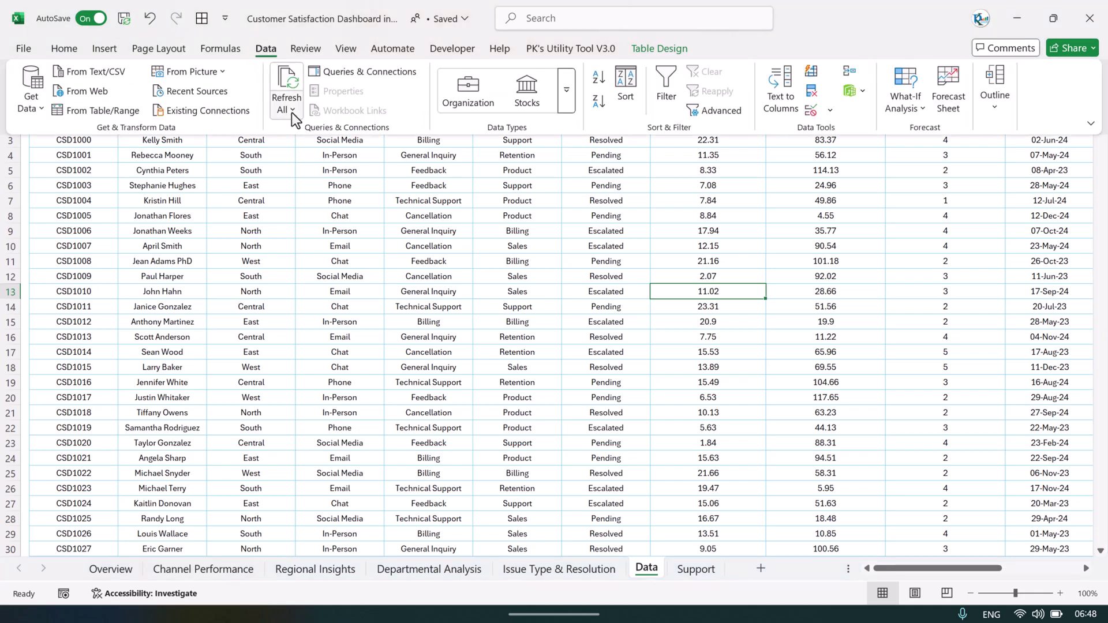
pyautogui.click(292, 111)
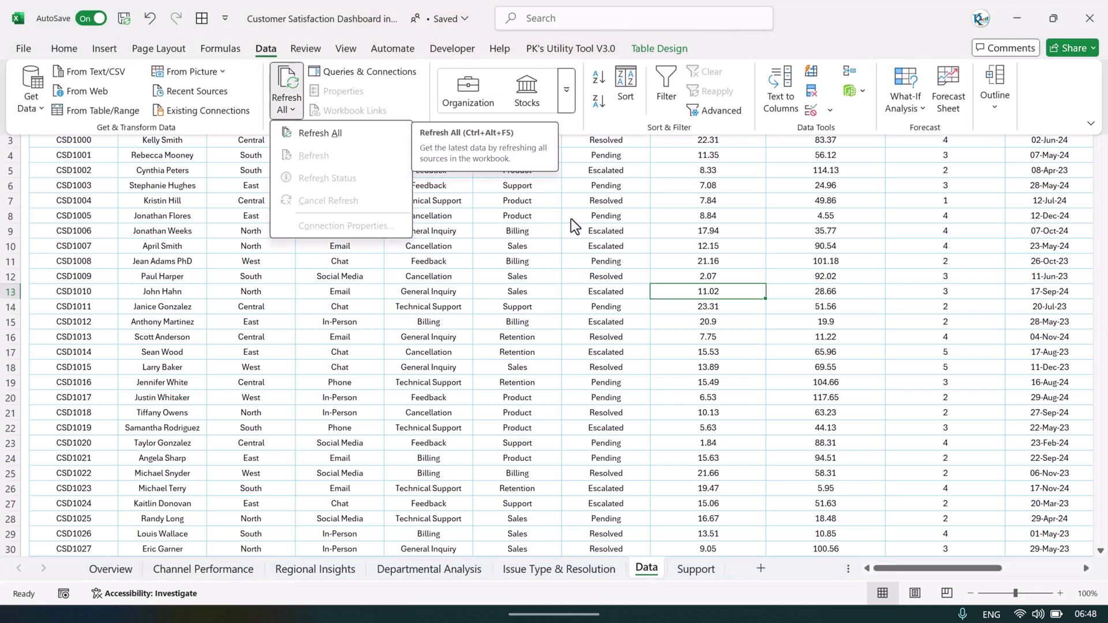
pyautogui.press('Escape')
pyautogui.click(598, 183)
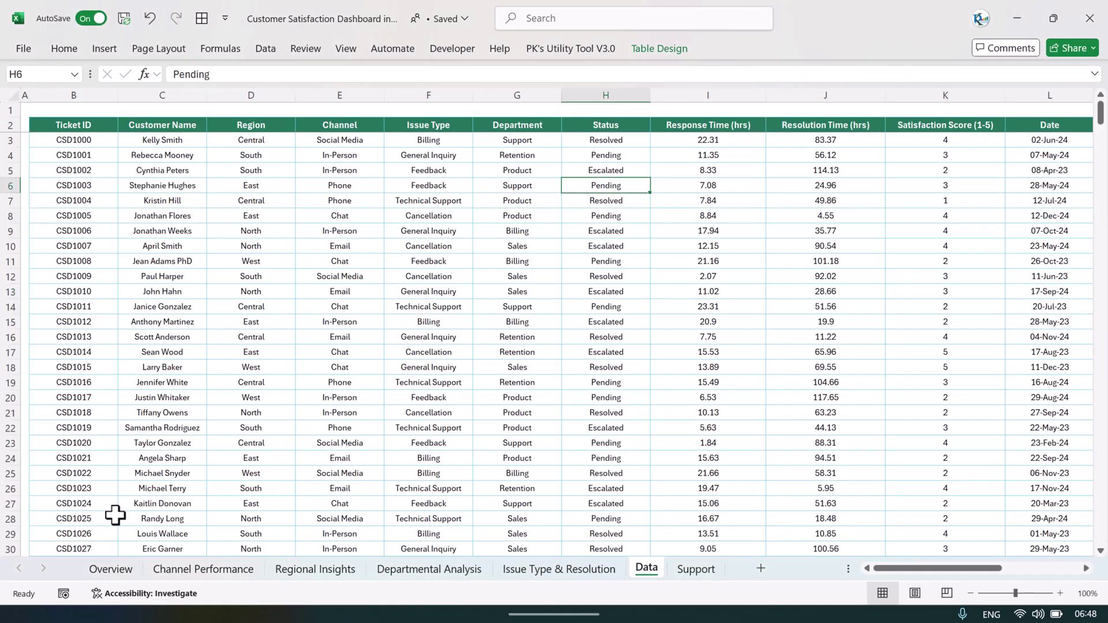
# Step: Go back over the Channel Performance, Support and Data sheets and return to the Overview page
pyautogui.click(111, 569)
pyautogui.click(196, 571)
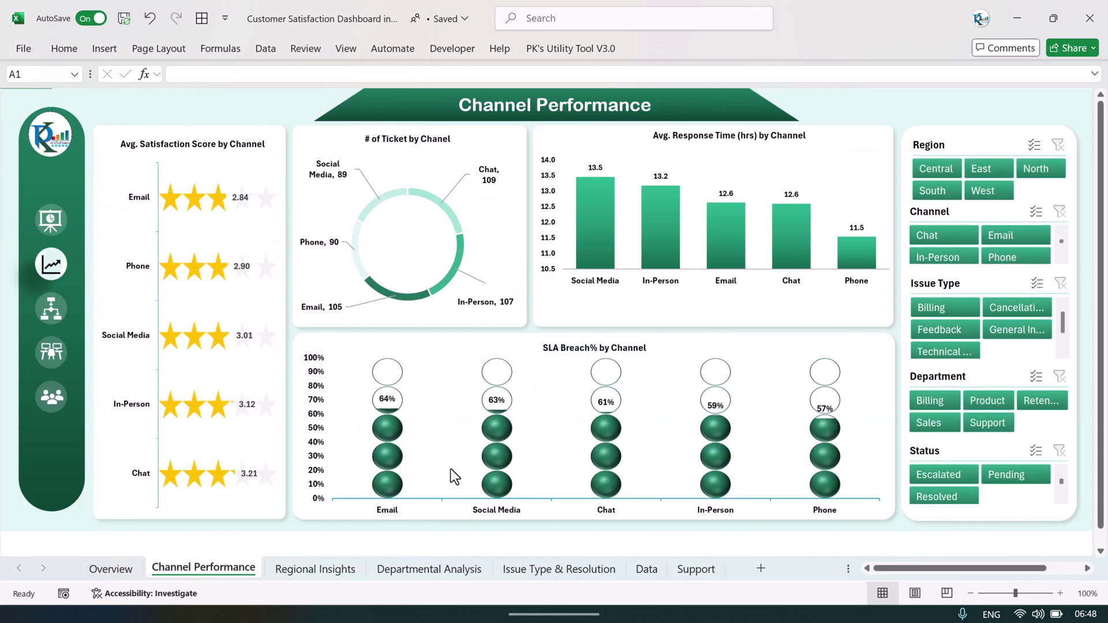
pyautogui.click(696, 570)
pyautogui.click(646, 569)
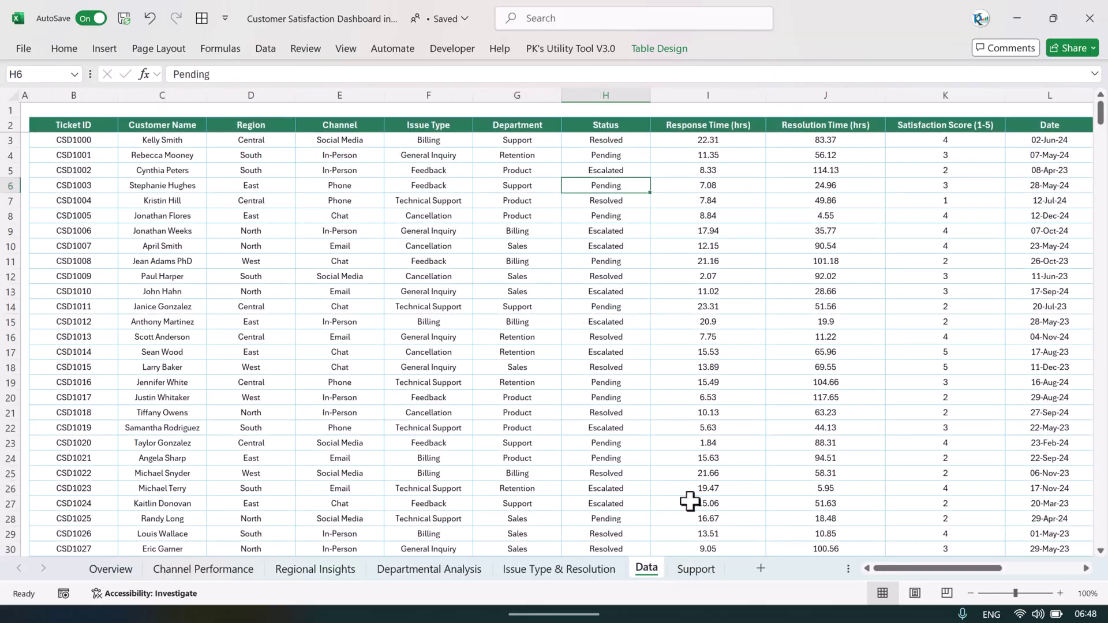
pyautogui.click(195, 573)
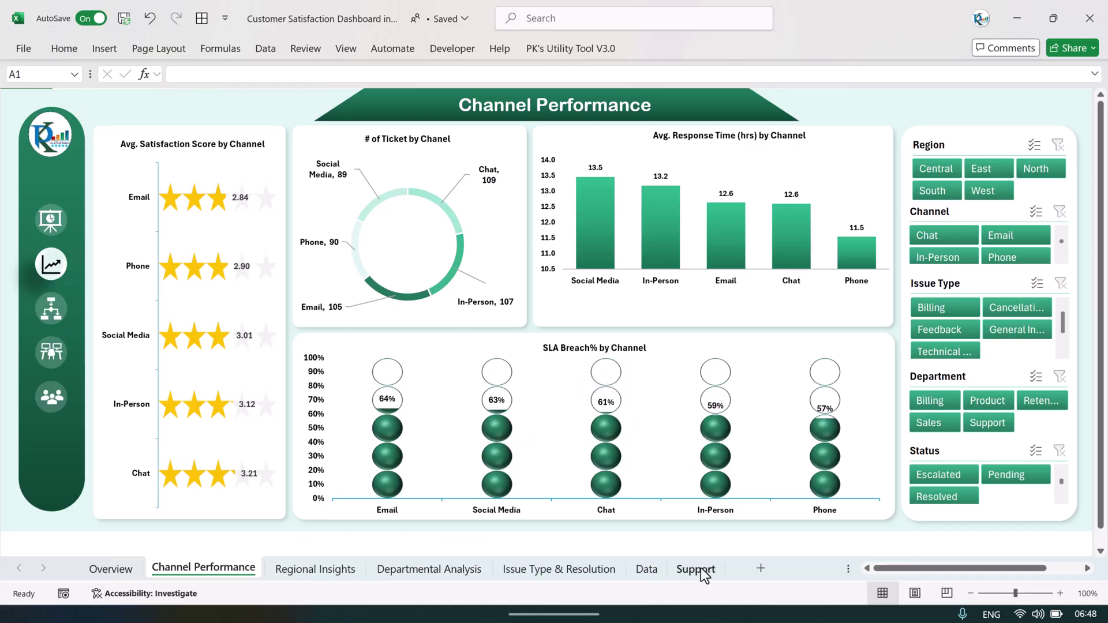
pyautogui.click(111, 569)
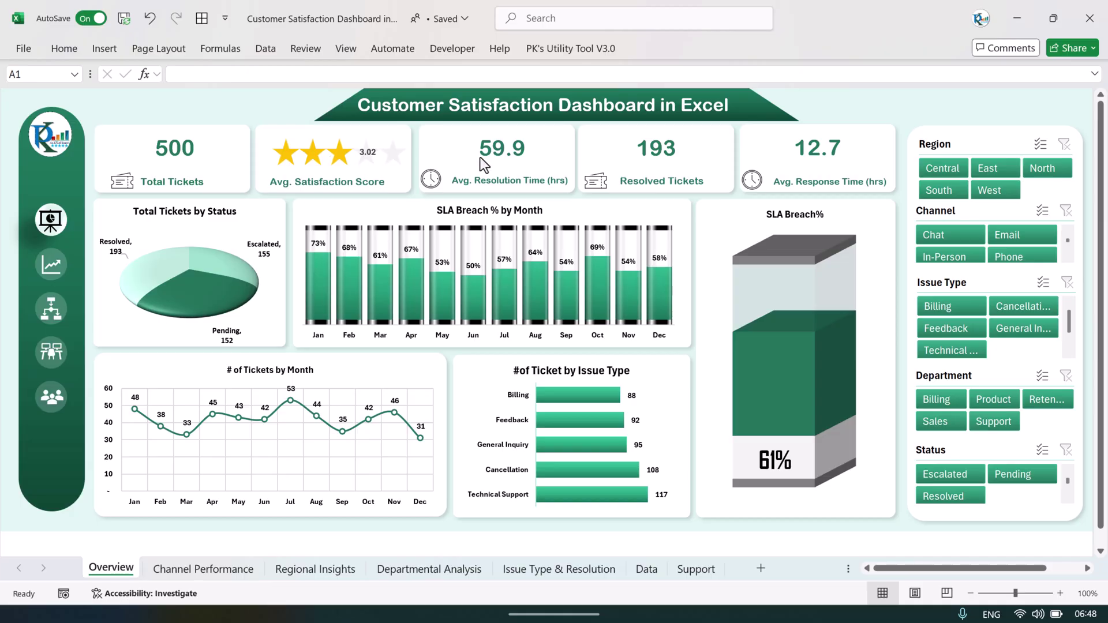
# Step: Add a new blank worksheet after the Support sheet and select cell D5 on it
pyautogui.click(696, 569)
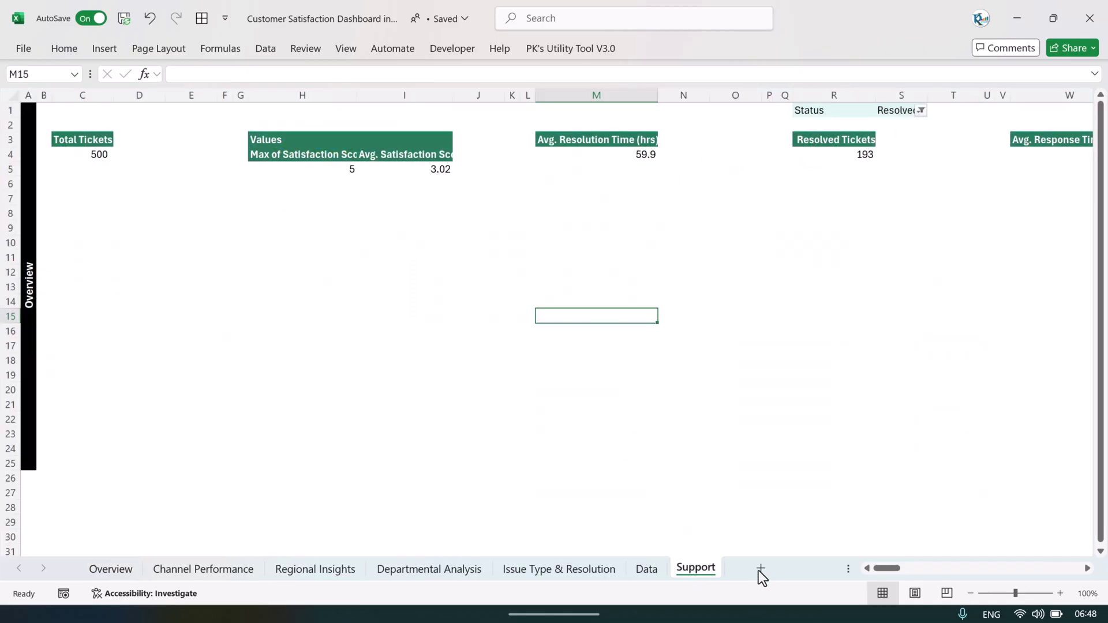
pyautogui.click(761, 568)
pyautogui.click(476, 212)
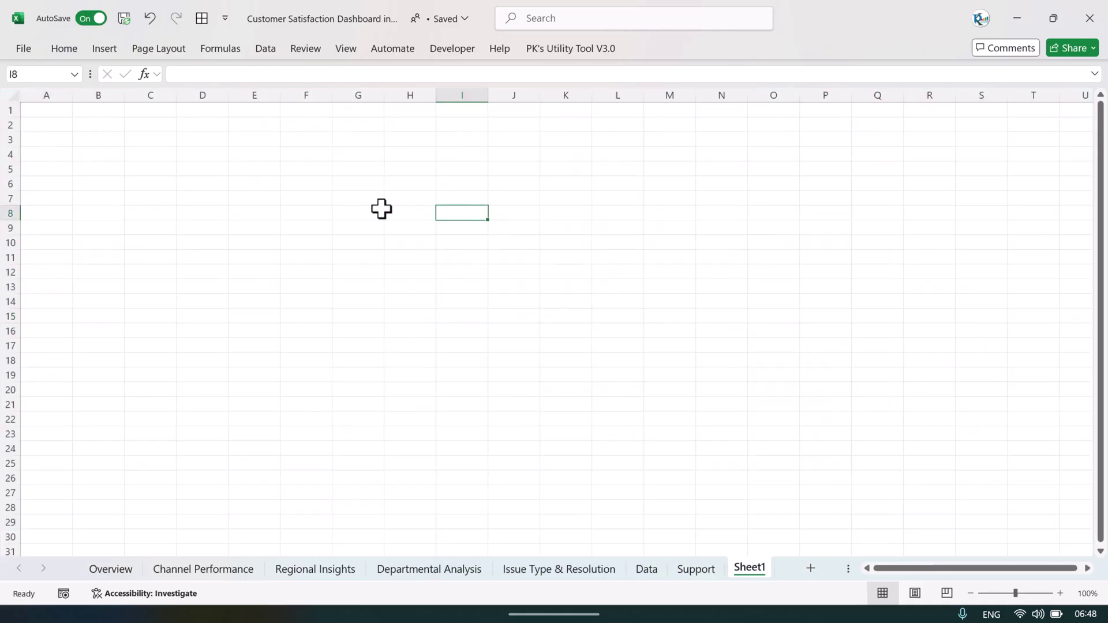
pyautogui.click(200, 167)
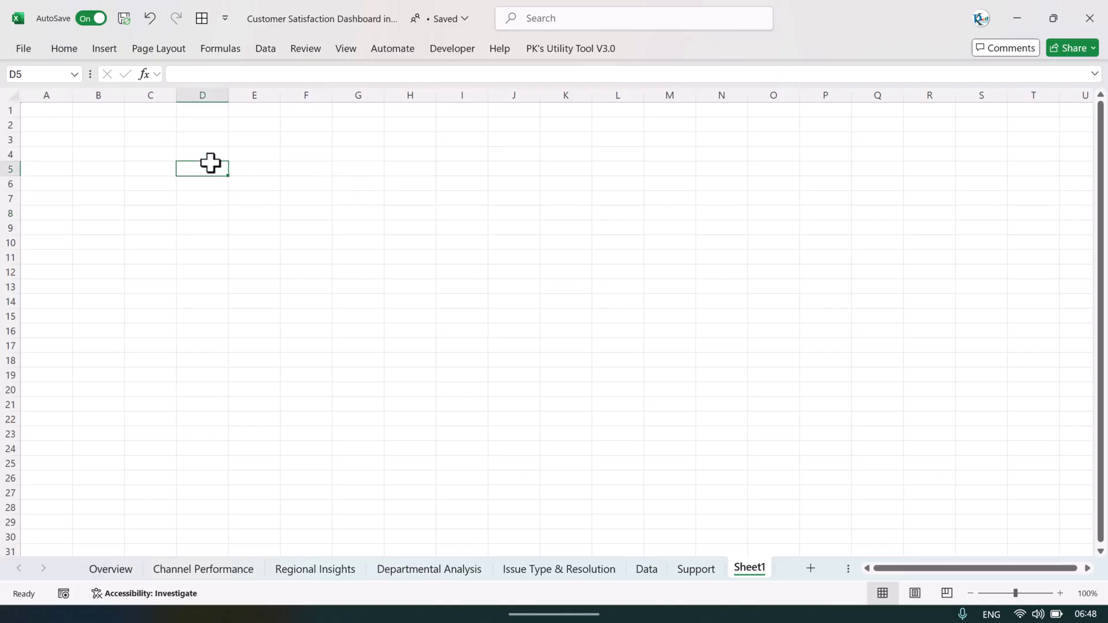
pyautogui.click(350, 51)
pyautogui.click(408, 230)
pyautogui.click(358, 242)
# Step: Return to the Overview page and look over the review and protection commands for the sheet and workbook
pyautogui.click(101, 571)
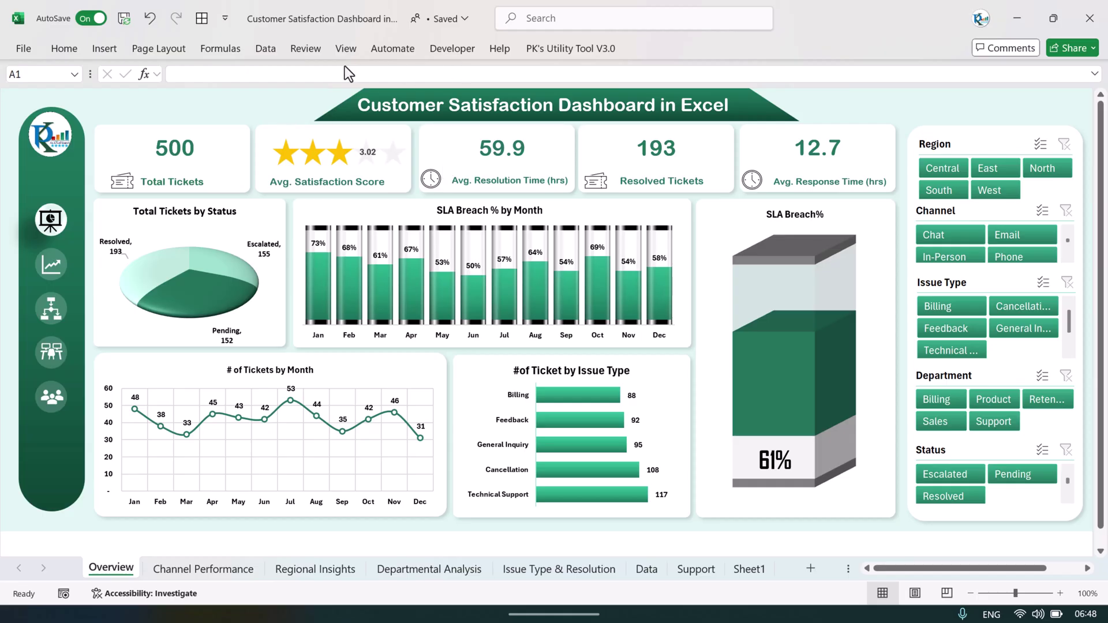
pyautogui.click(317, 50)
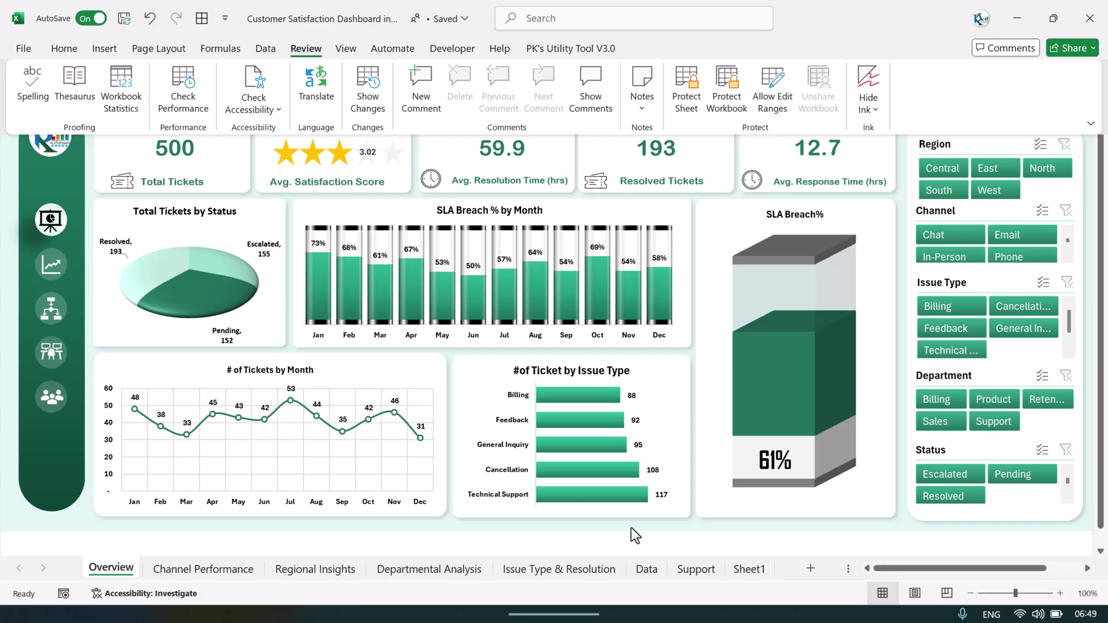
pyautogui.press('Escape')
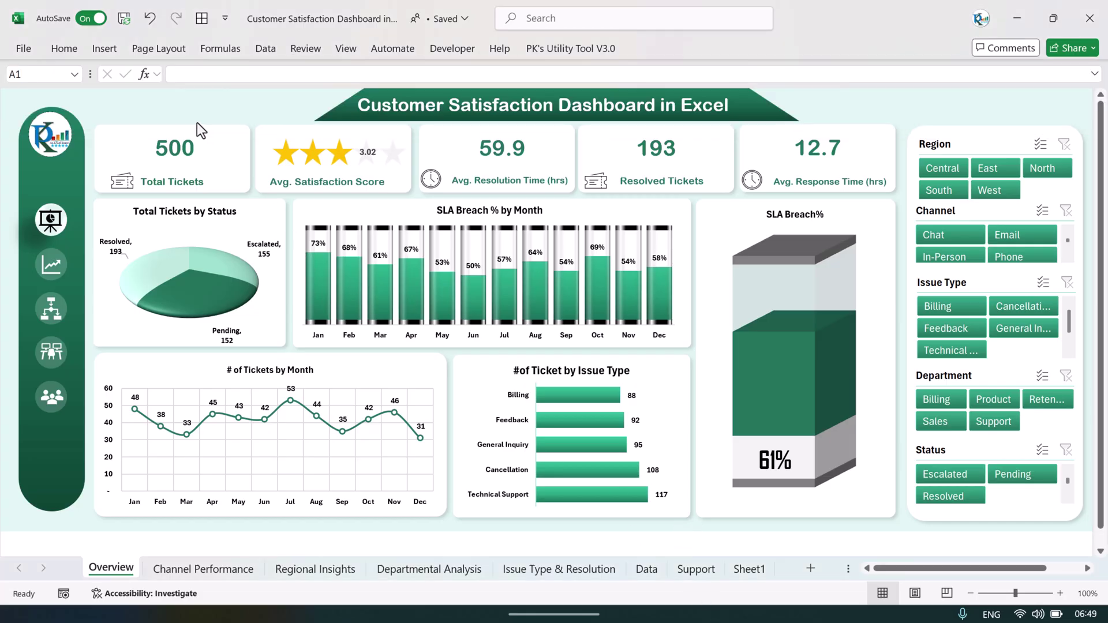
# Step: Try shifting the background, navigation bar and title banner shapes on the Overview page, and undo the moves
pyautogui.click(200, 113)
pyautogui.moveTo(164, 105); pyautogui.dragTo(118, 101)
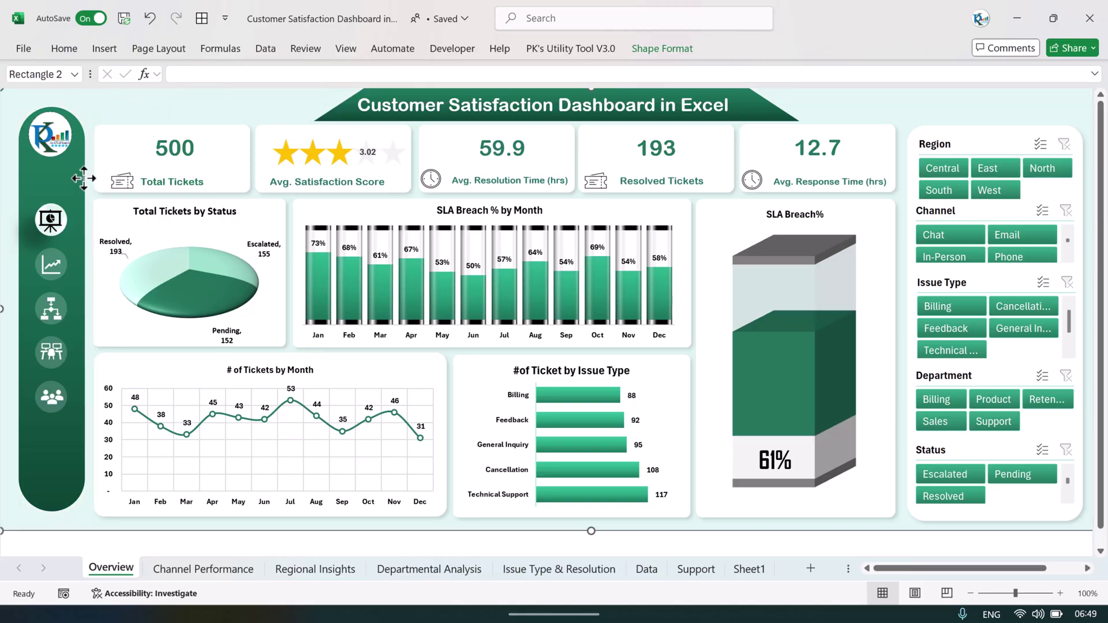
pyautogui.click(82, 176)
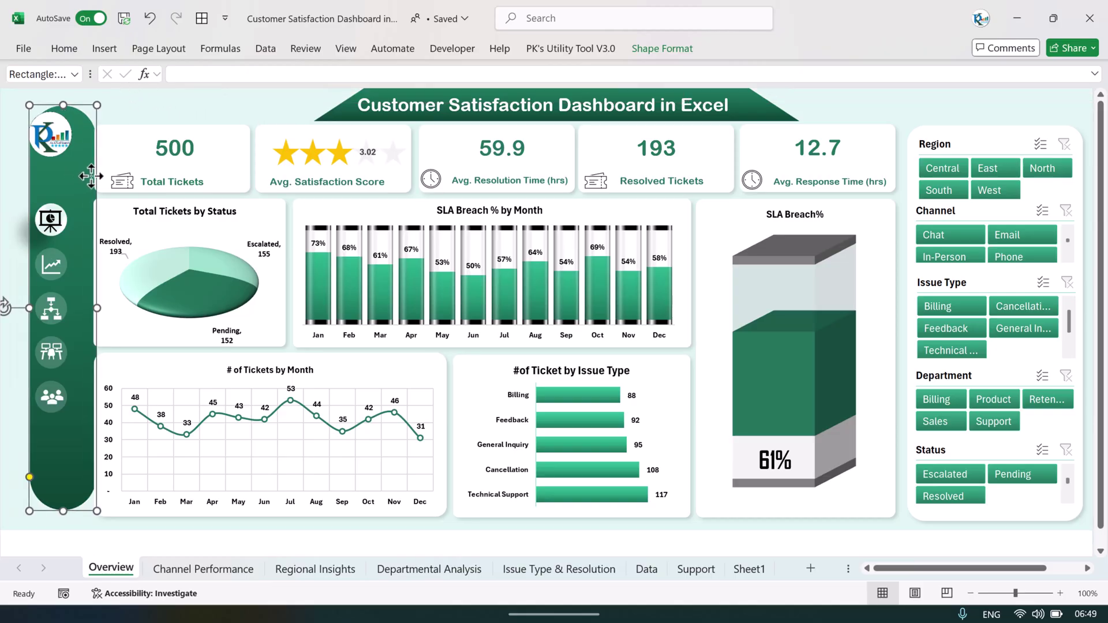
pyautogui.click(332, 104)
pyautogui.moveTo(332, 103); pyautogui.dragTo(315, 120)
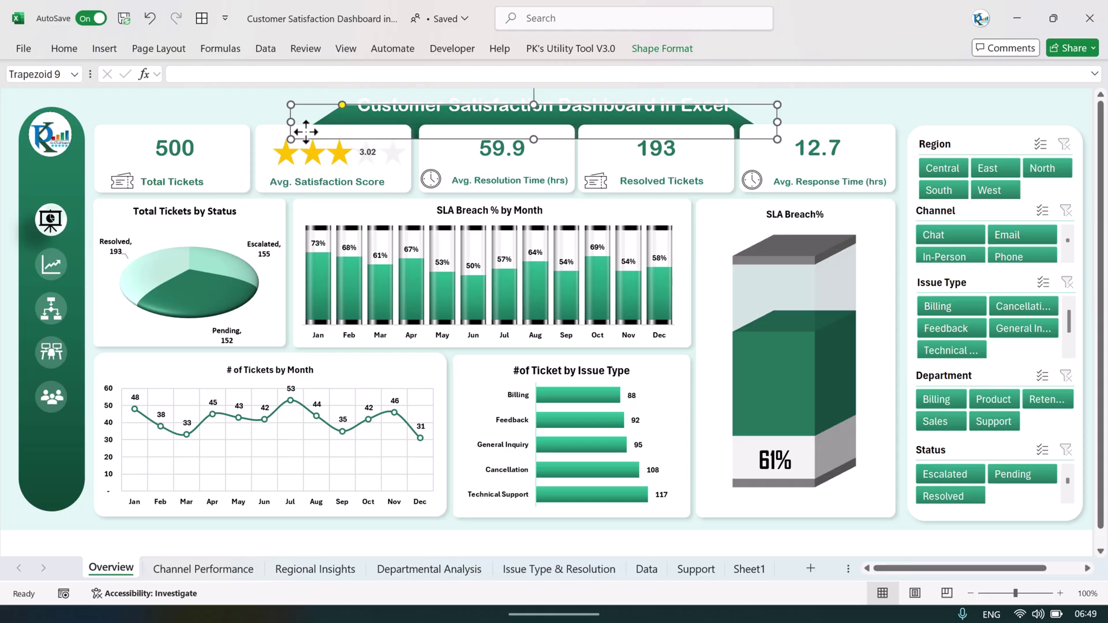
pyautogui.hotkey('ctrl', 'z')
# Step: Inspect the Total Tickets card's text boxes and the box behind the Total Tickets by Status chart
pyautogui.click(248, 148)
pyautogui.click(242, 185)
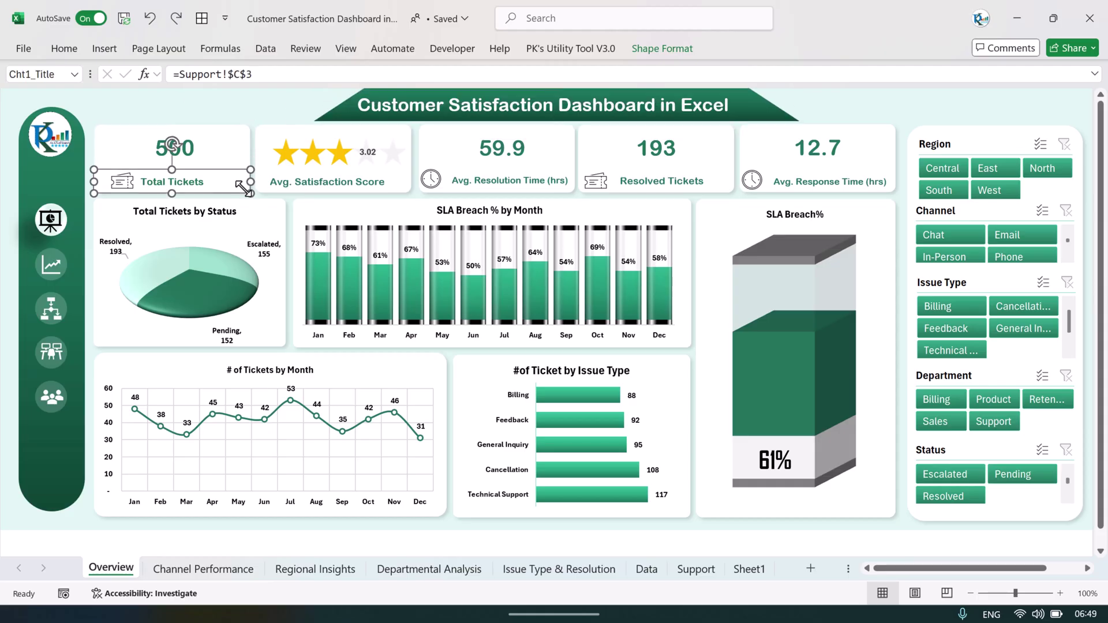
pyautogui.click(198, 149)
pyautogui.click(251, 209)
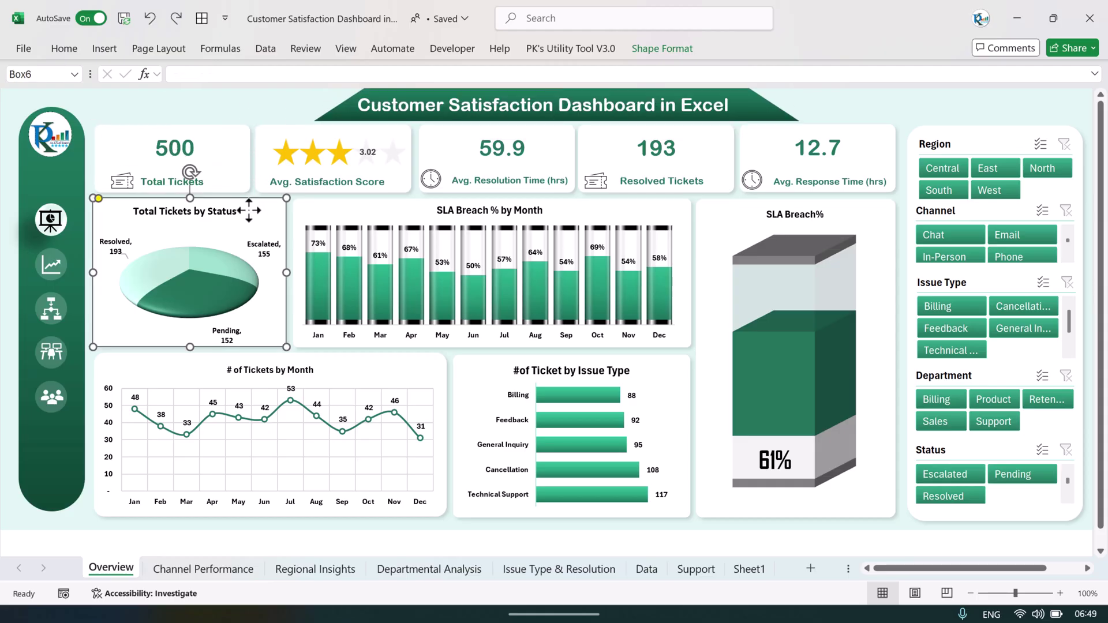
# Step: Draw a rectangle about 16.2 cm high and 36.2 cm wide on Sheet1, starting at the sheet's upper-left corner
pyautogui.click(633, 549)
pyautogui.click(749, 568)
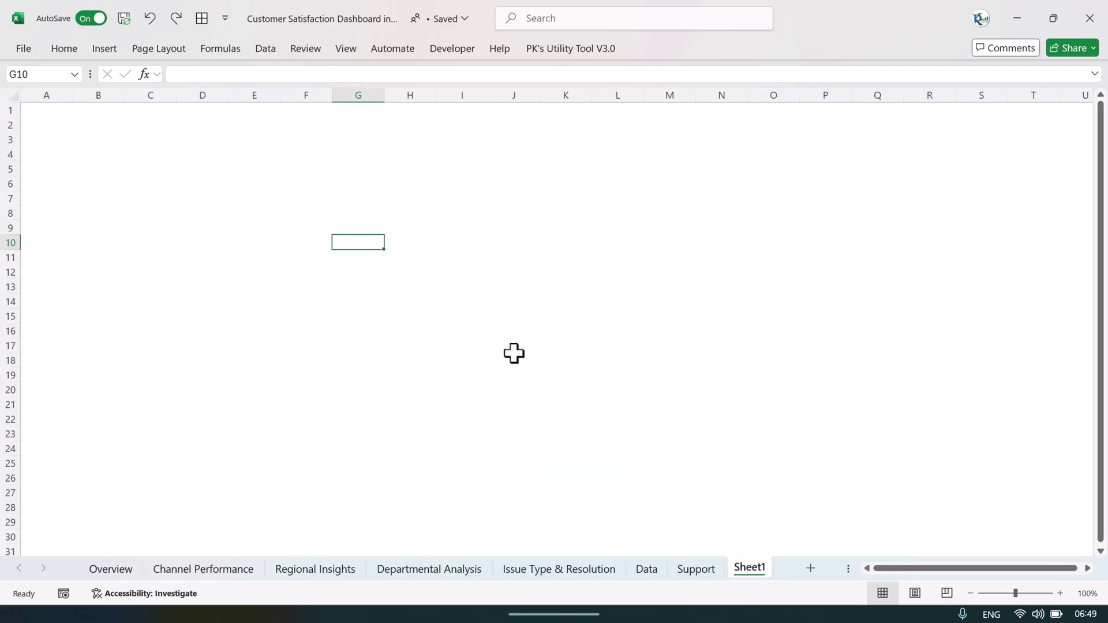
pyautogui.click(306, 241)
pyautogui.click(109, 50)
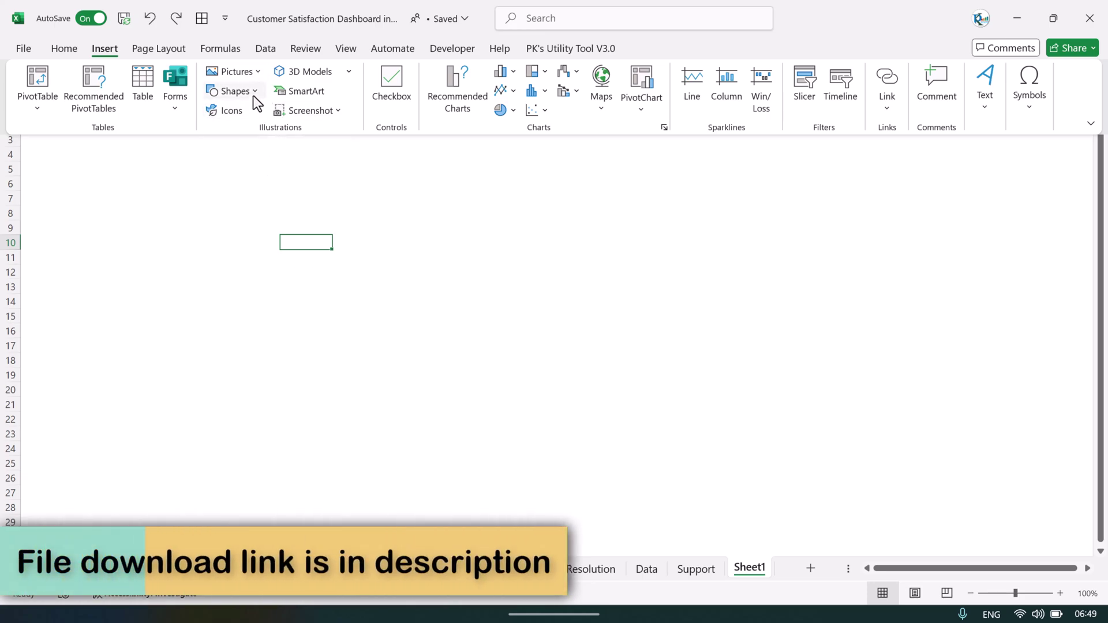
pyautogui.click(255, 92)
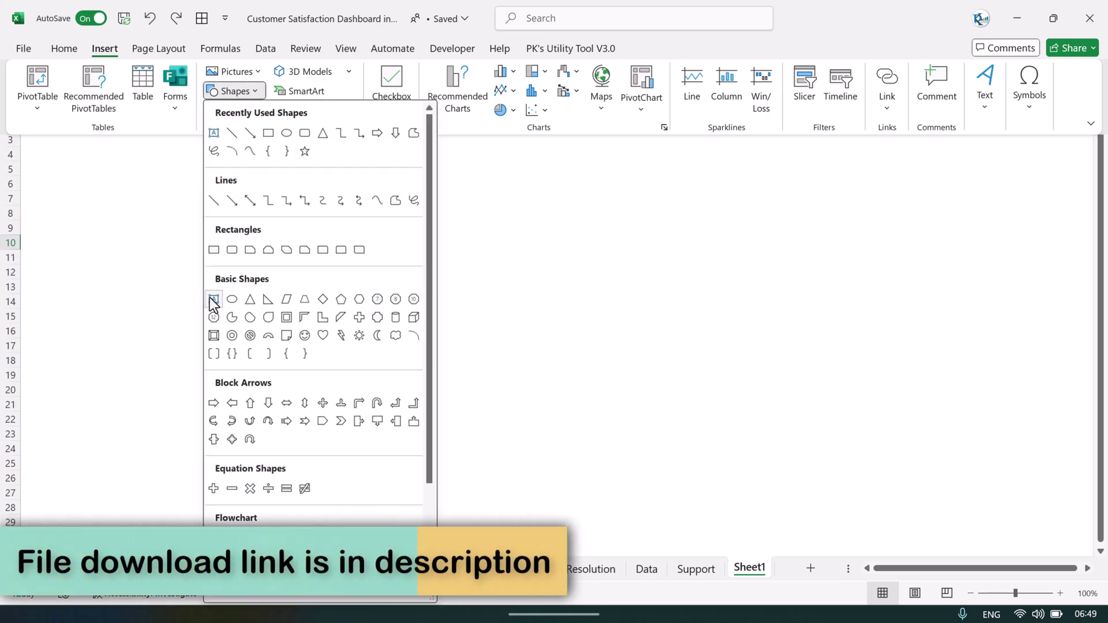
pyautogui.click(213, 252)
pyautogui.moveTo(25, 106); pyautogui.dragTo(1027, 538)
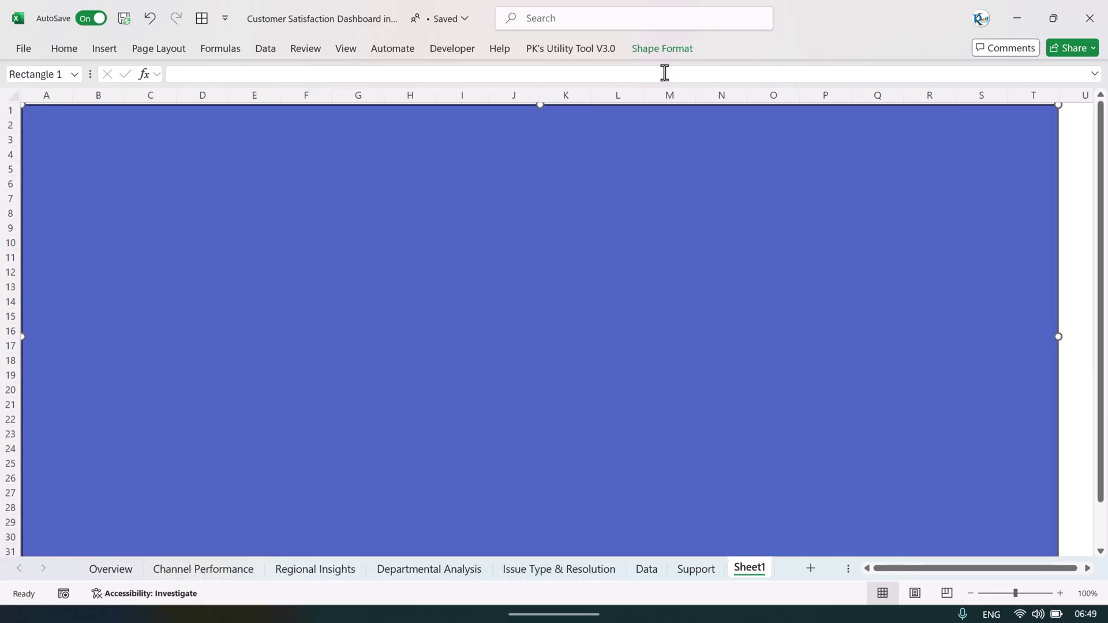
# Step: Fill the large background rectangle on Sheet1 with a pale teal colour and deselect it
pyautogui.click(438, 74)
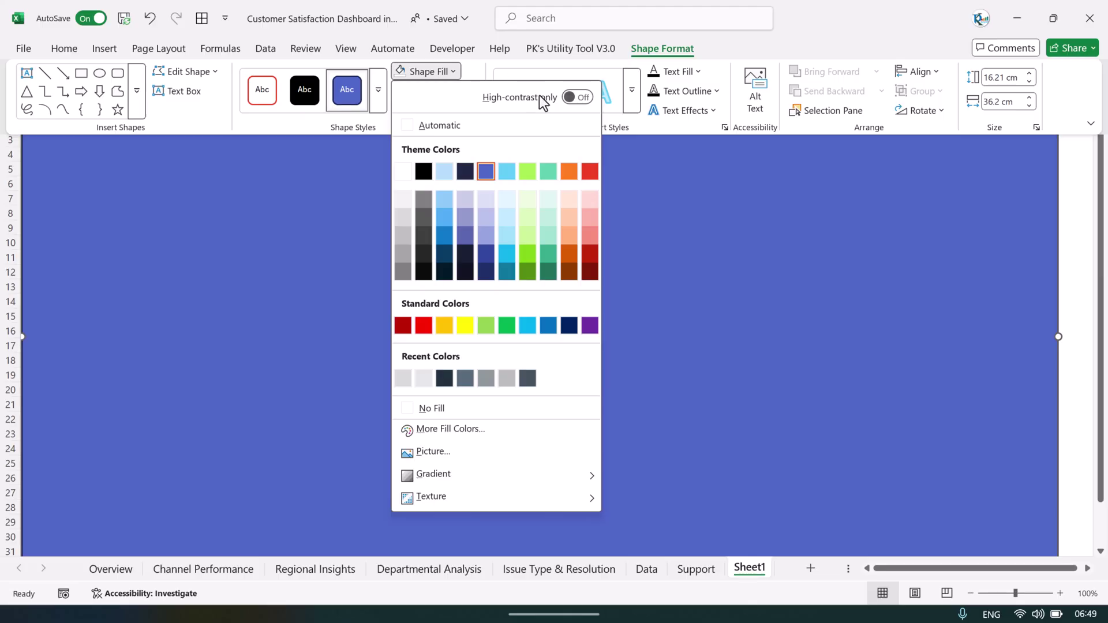
pyautogui.press('Escape')
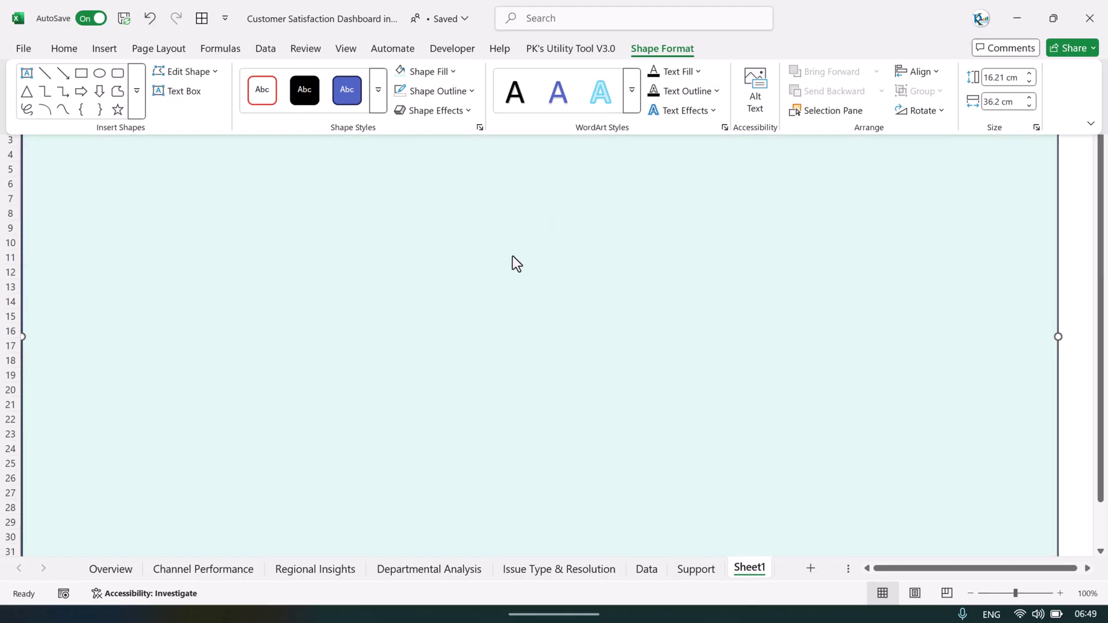
pyautogui.hotkey('ctrl', 'F1')
pyautogui.click(1071, 215)
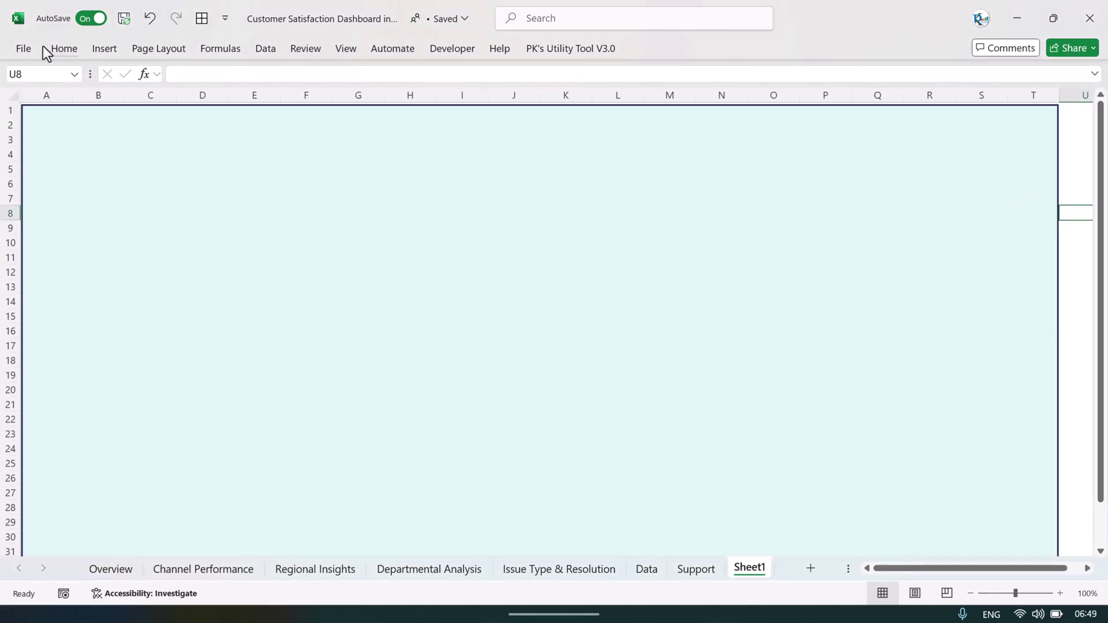
# Step: Draw a rounded rectangle about 2.1 cm high and 4.6 cm wide on the background's upper-left area, across columns C to F
pyautogui.click(98, 49)
pyautogui.click(248, 91)
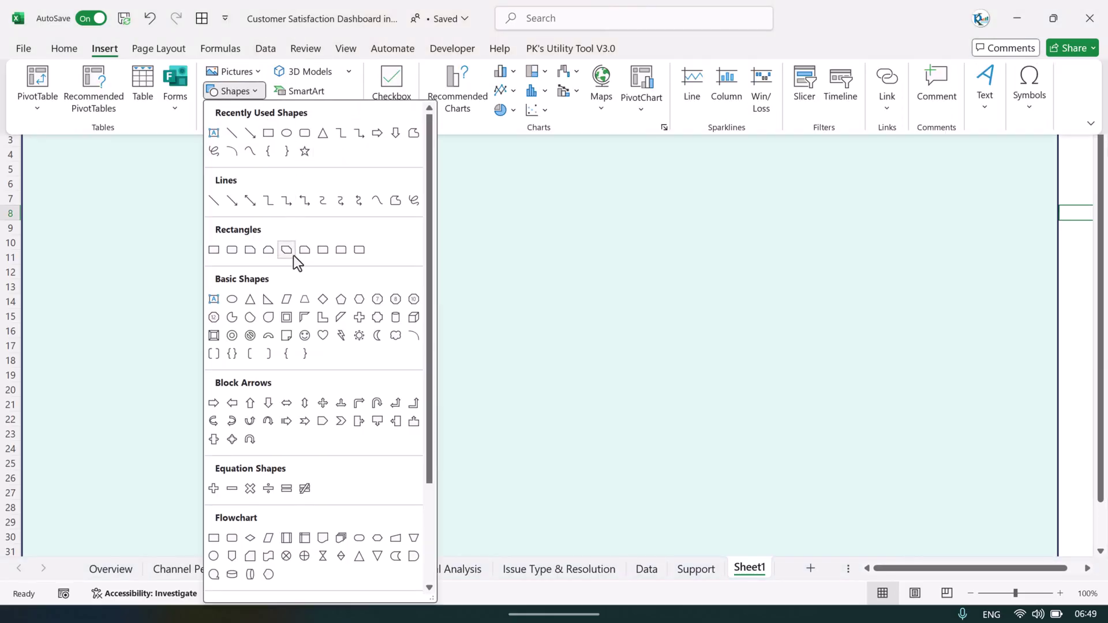
pyautogui.click(232, 250)
pyautogui.moveTo(154, 171); pyautogui.dragTo(287, 232)
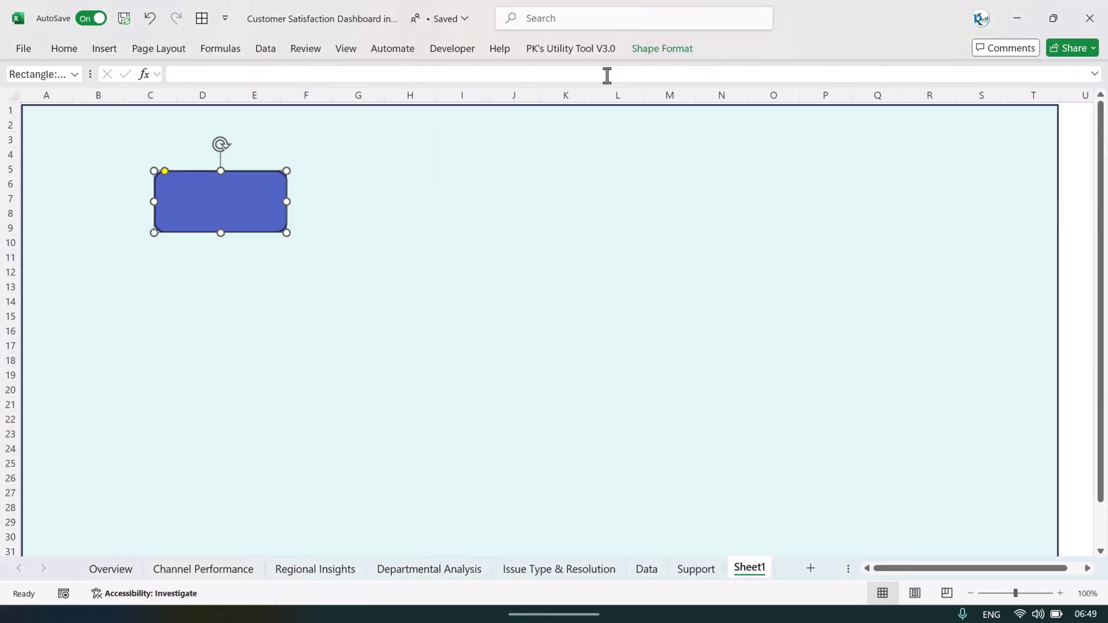
# Step: Give the rounded rectangle a white fill and a very light grey outline
pyautogui.click(664, 49)
pyautogui.click(352, 92)
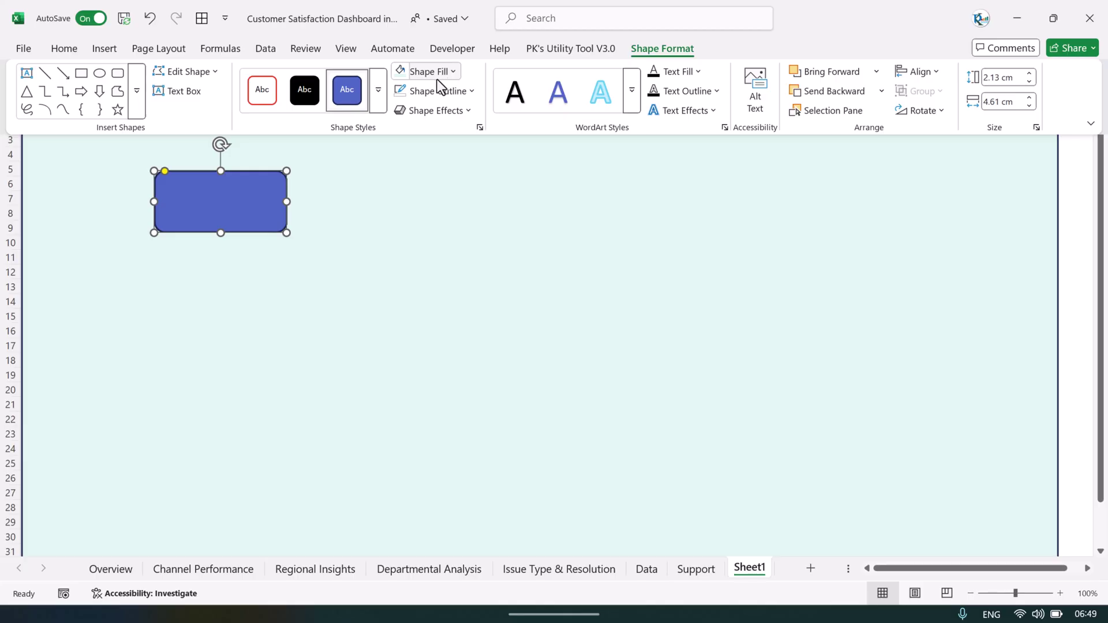
pyautogui.click(439, 92)
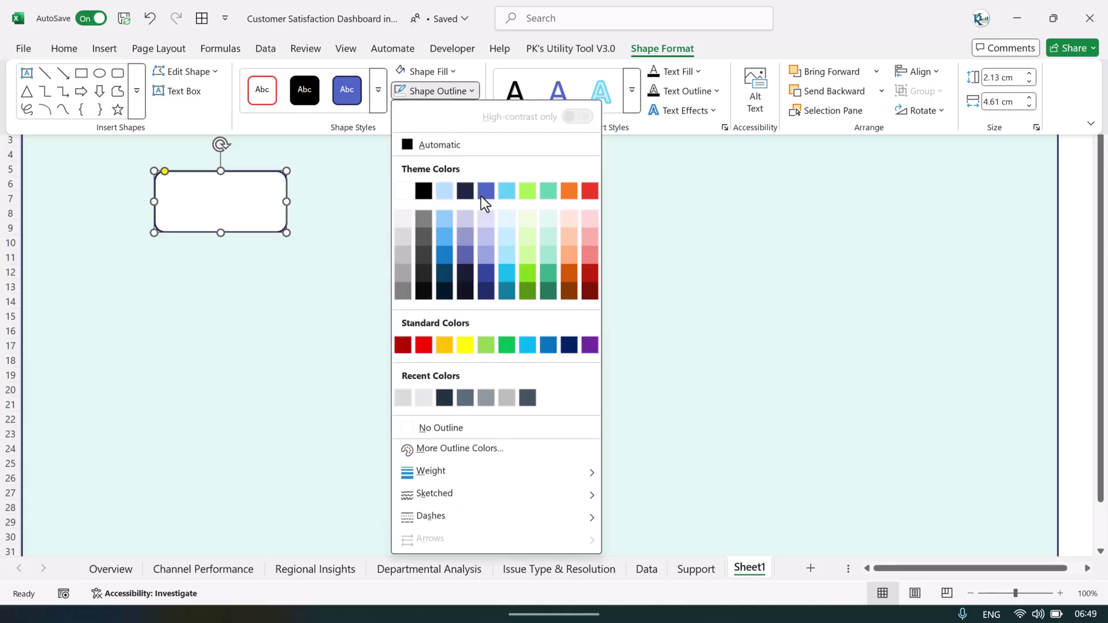
pyautogui.click(469, 430)
pyautogui.click(445, 91)
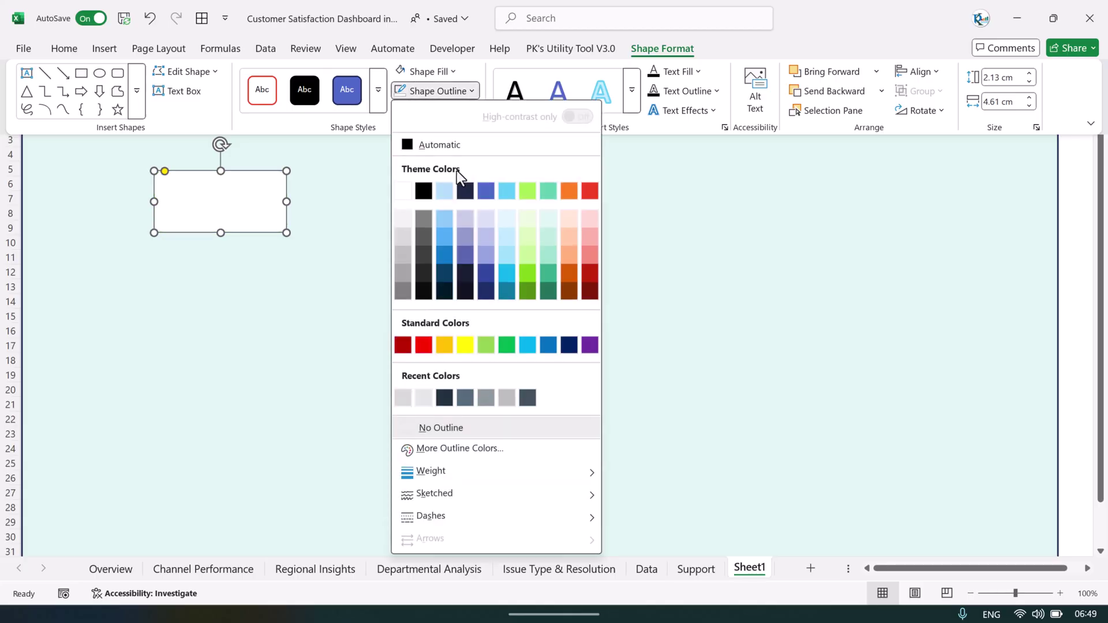
pyautogui.click(420, 202)
pyautogui.click(390, 183)
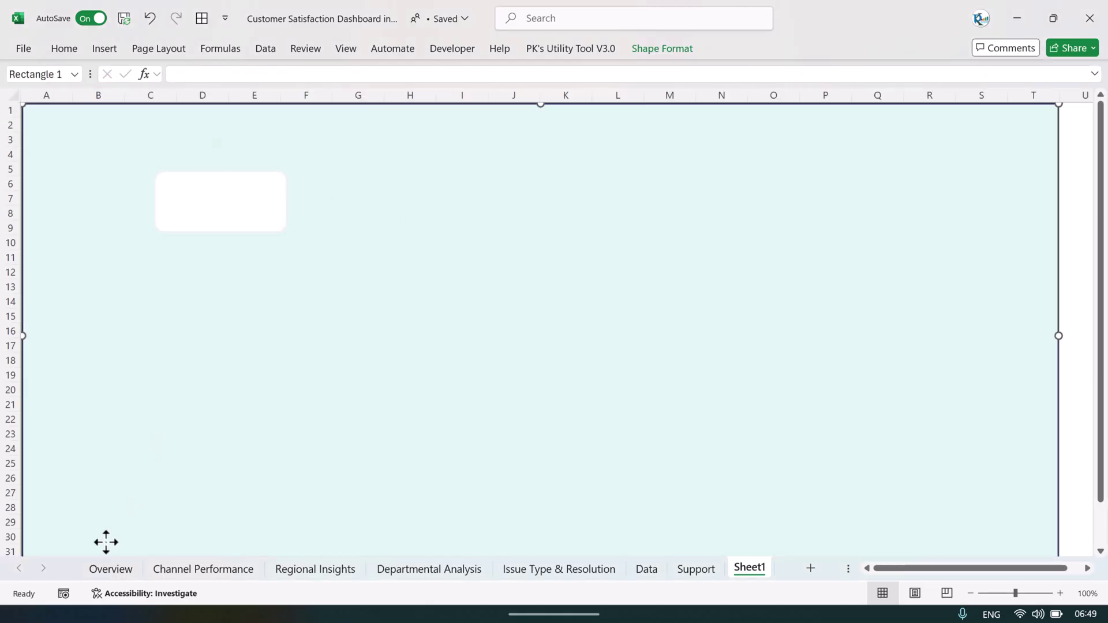
# Step: Check the Overview cards for reference, apply an outer bottom-right offset shadow to Sheet1's white card, and move it slightly down and right
pyautogui.click(102, 574)
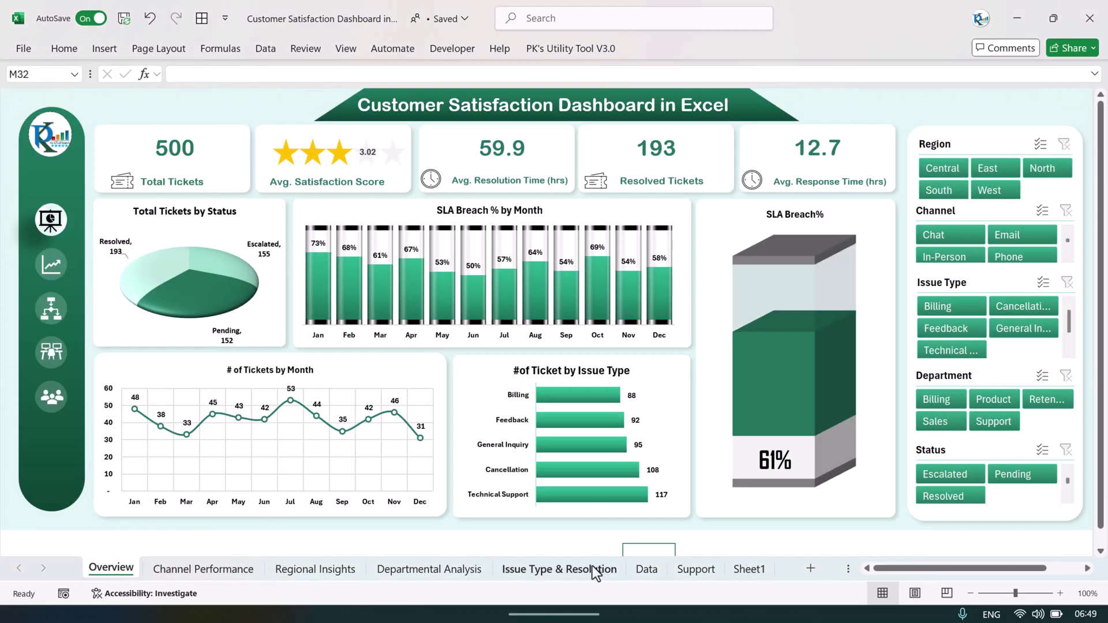
pyautogui.click(749, 569)
pyautogui.click(270, 208)
pyautogui.click(662, 48)
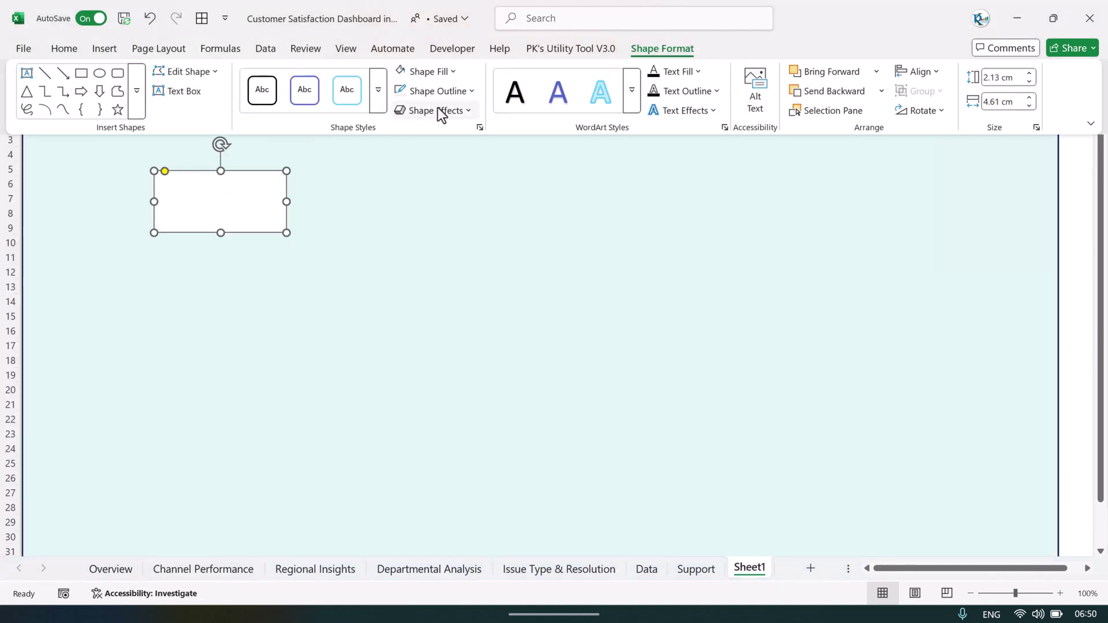
pyautogui.click(472, 91)
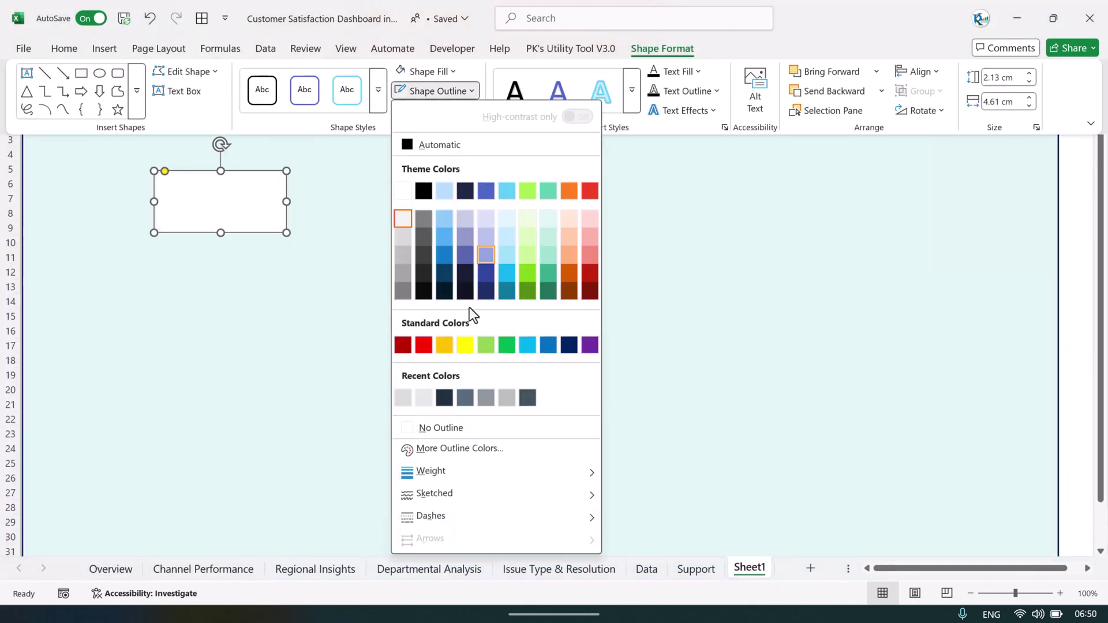
pyautogui.press('Escape')
pyautogui.click(456, 111)
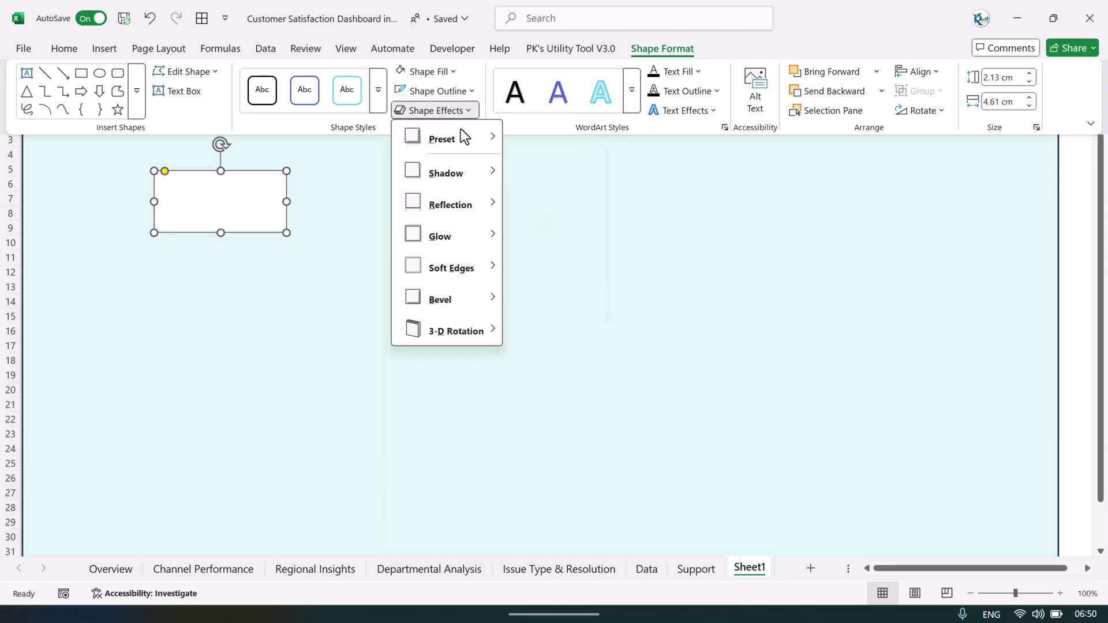
pyautogui.moveTo(461, 178)
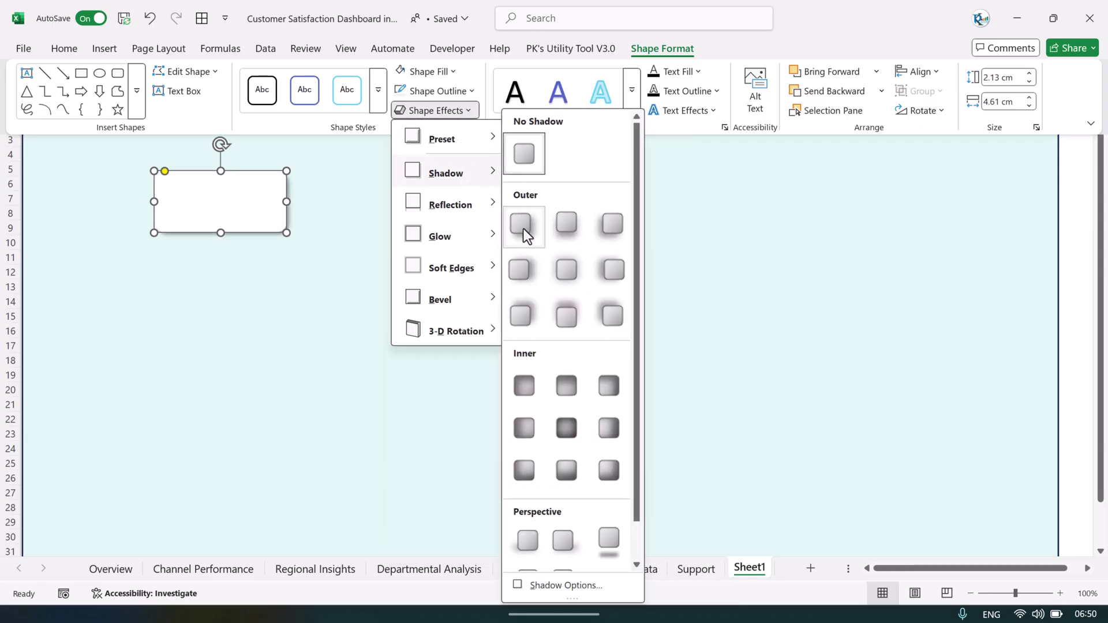
pyautogui.click(523, 227)
pyautogui.click(474, 234)
pyautogui.click(237, 205)
pyautogui.moveTo(237, 206); pyautogui.dragTo(246, 213)
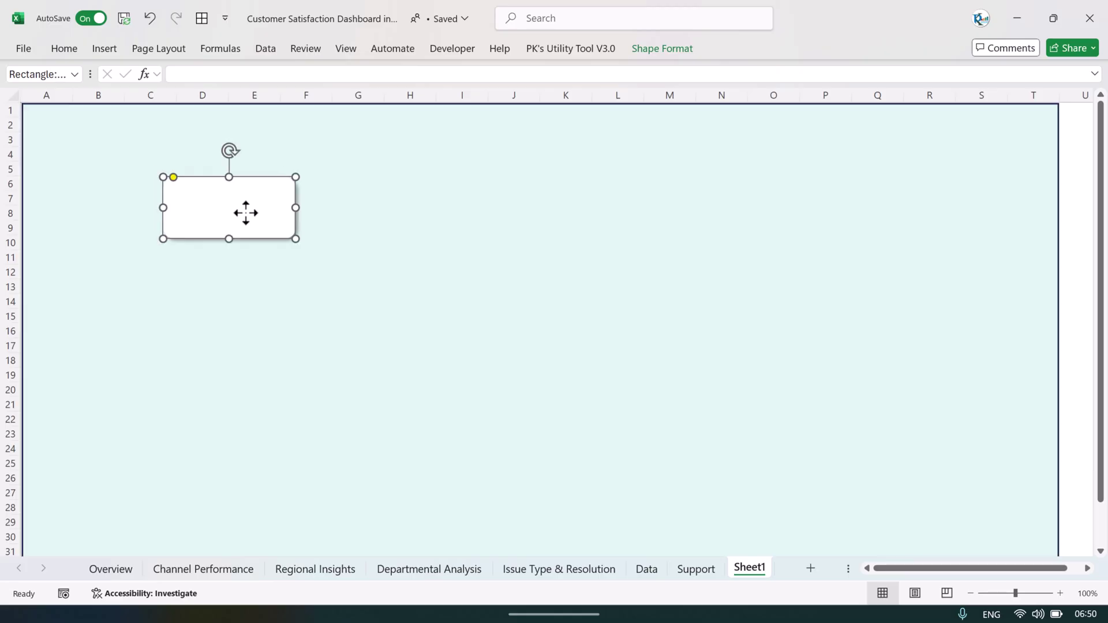
# Step: Insert a text box across the lower part of the white card and link it to the cell =Support!C3
pyautogui.click(109, 50)
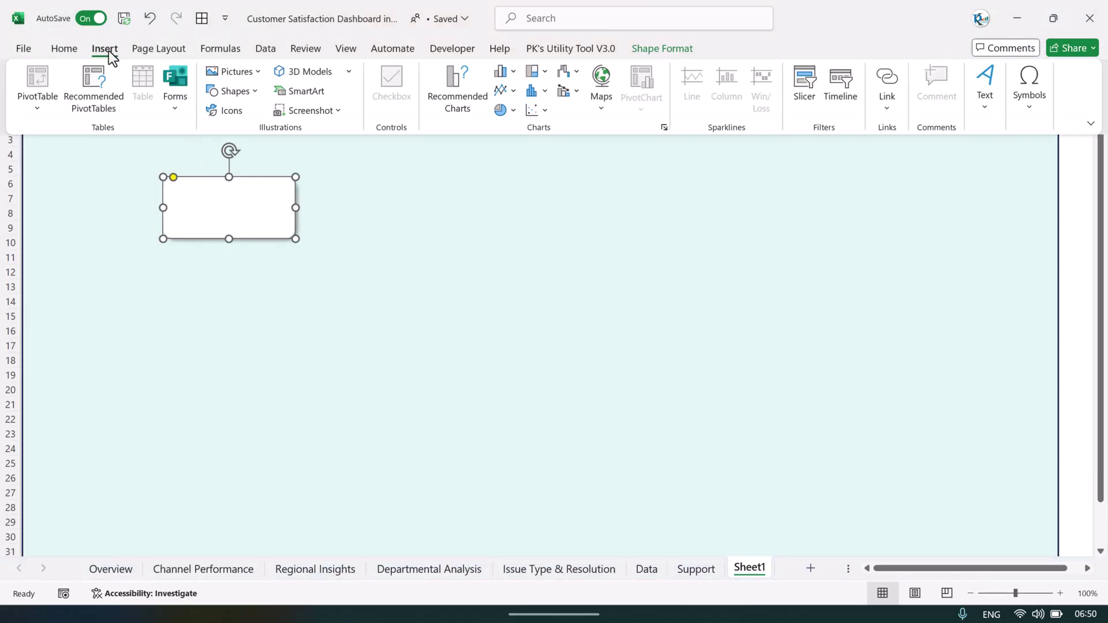
pyautogui.click(993, 113)
pyautogui.click(943, 159)
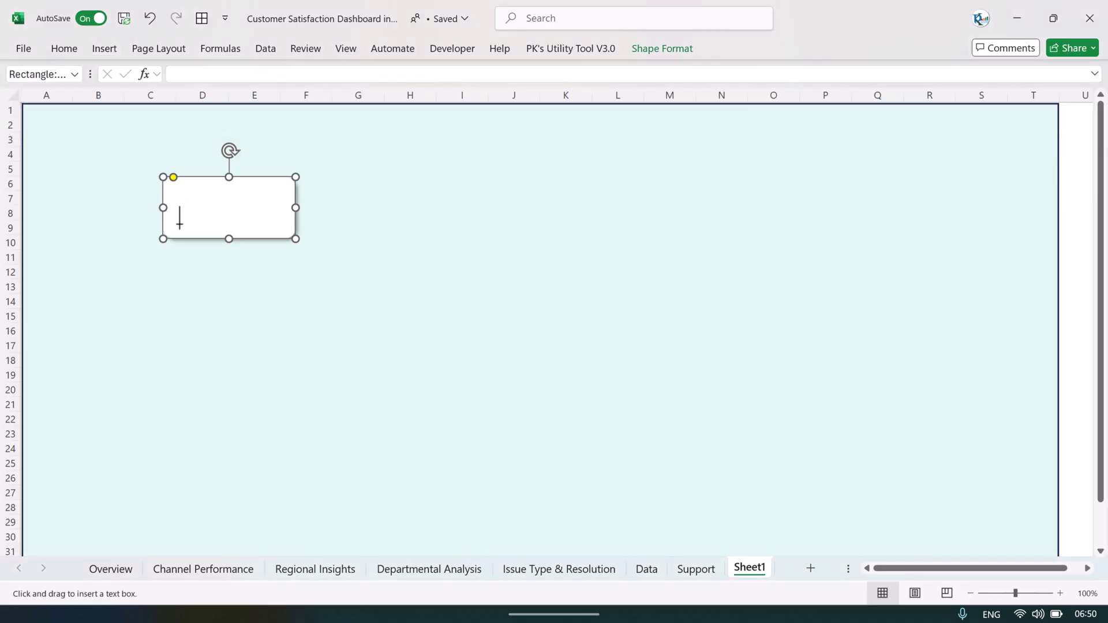
pyautogui.moveTo(177, 214); pyautogui.dragTo(286, 231)
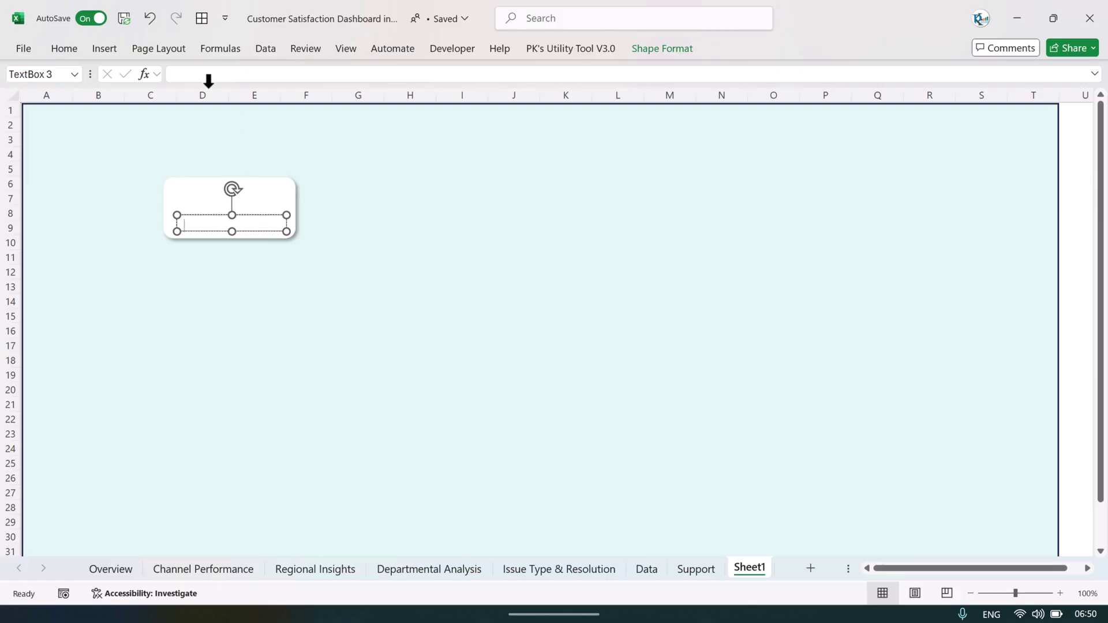
pyautogui.click(223, 75)
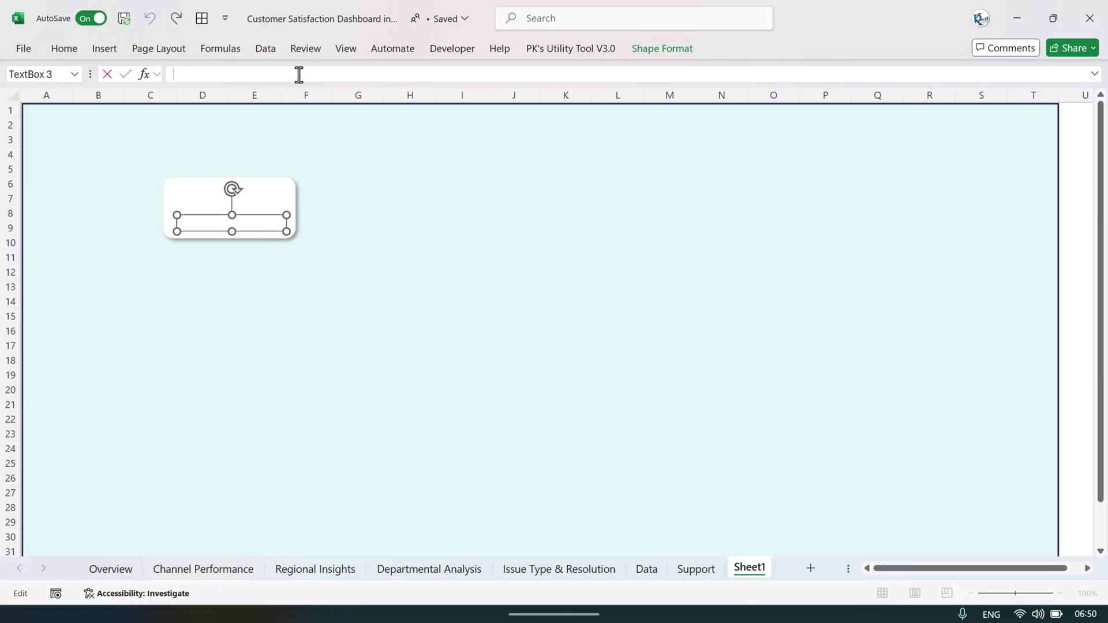
pyautogui.click(698, 569)
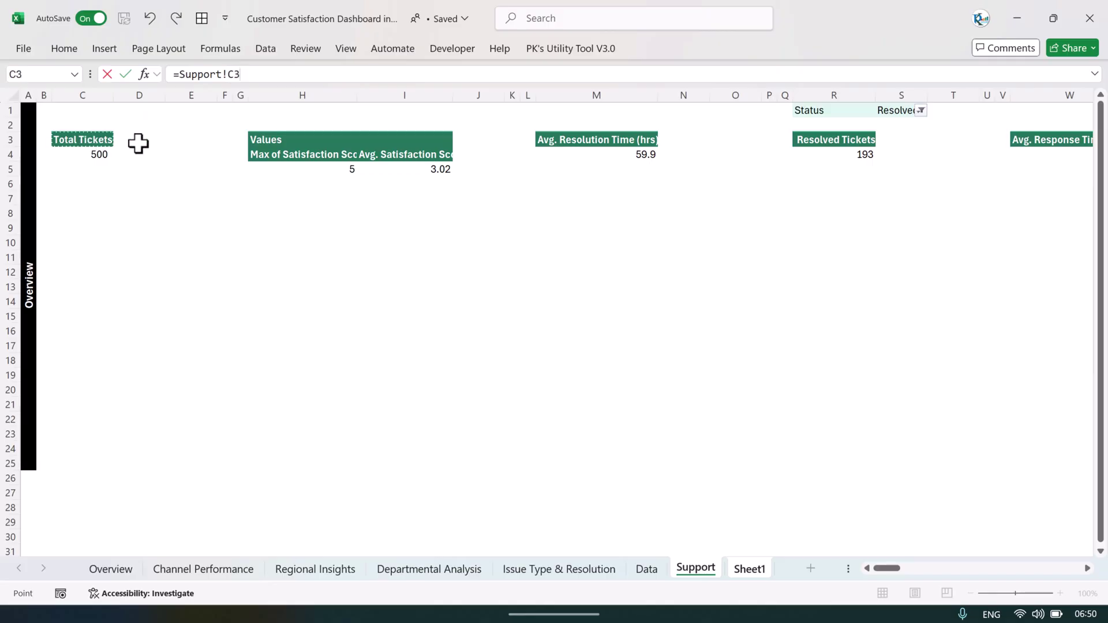
pyautogui.press('Return')
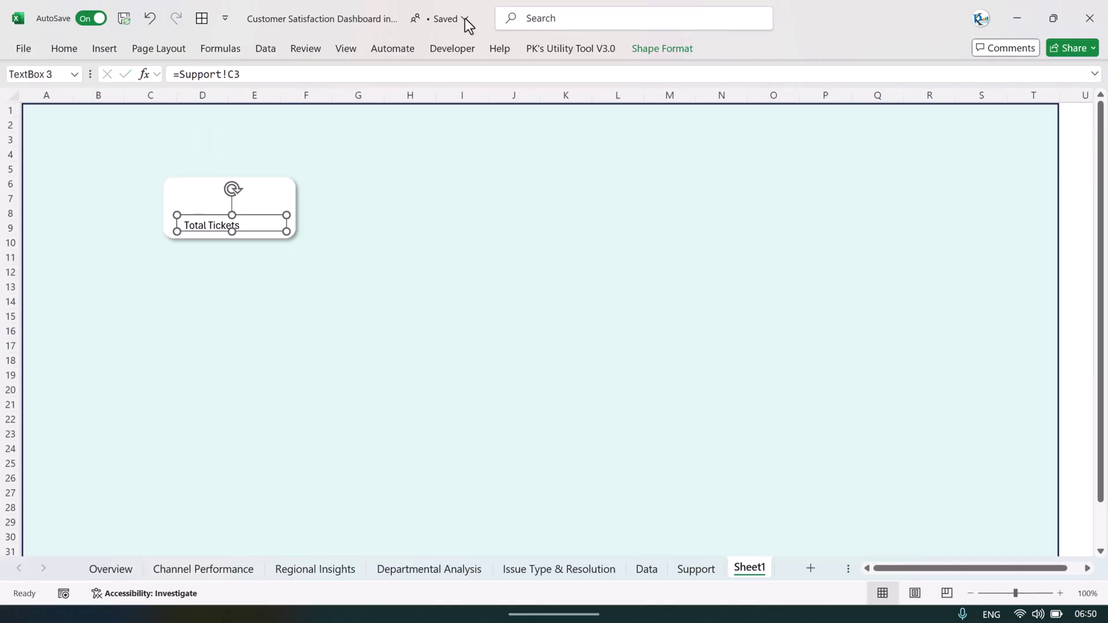
# Step: Centre the Total Tickets label horizontally and vertically, and make its text box slightly taller
pyautogui.doubleClick(71, 54)
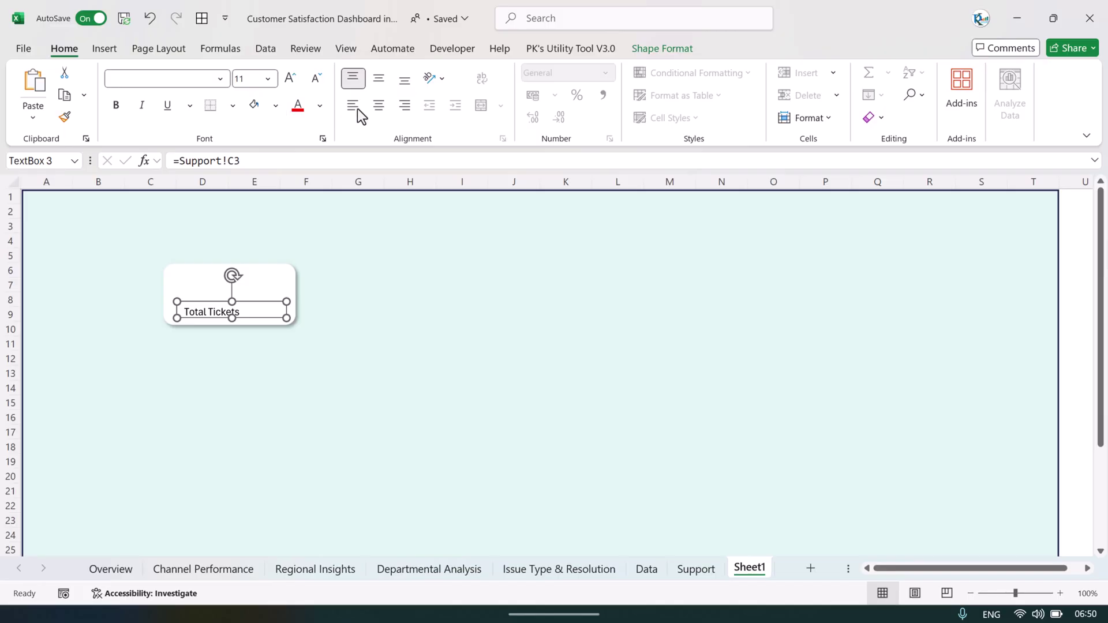
pyautogui.click(379, 105)
pyautogui.click(379, 78)
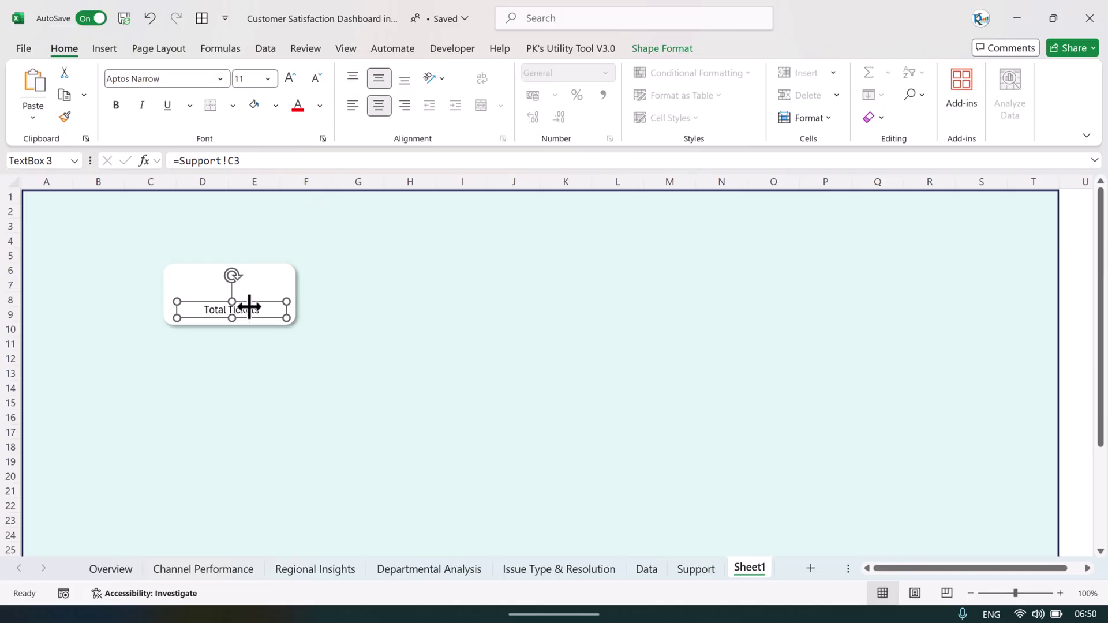
pyautogui.click(232, 323)
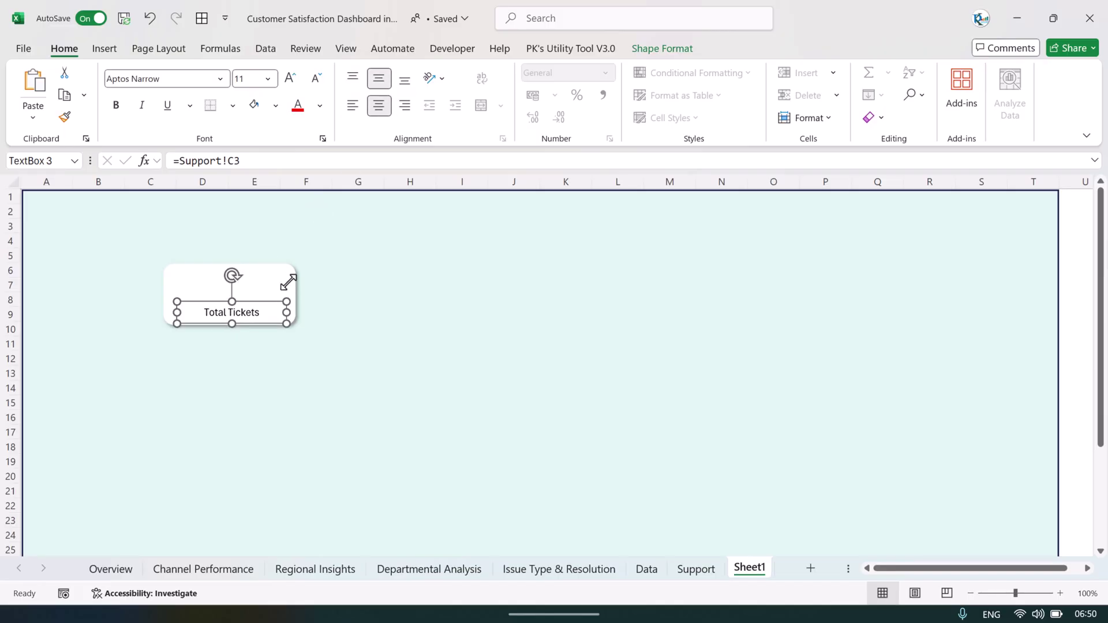
# Step: Format the Total Tickets label in medium green, bold, with font size 14
pyautogui.click(319, 105)
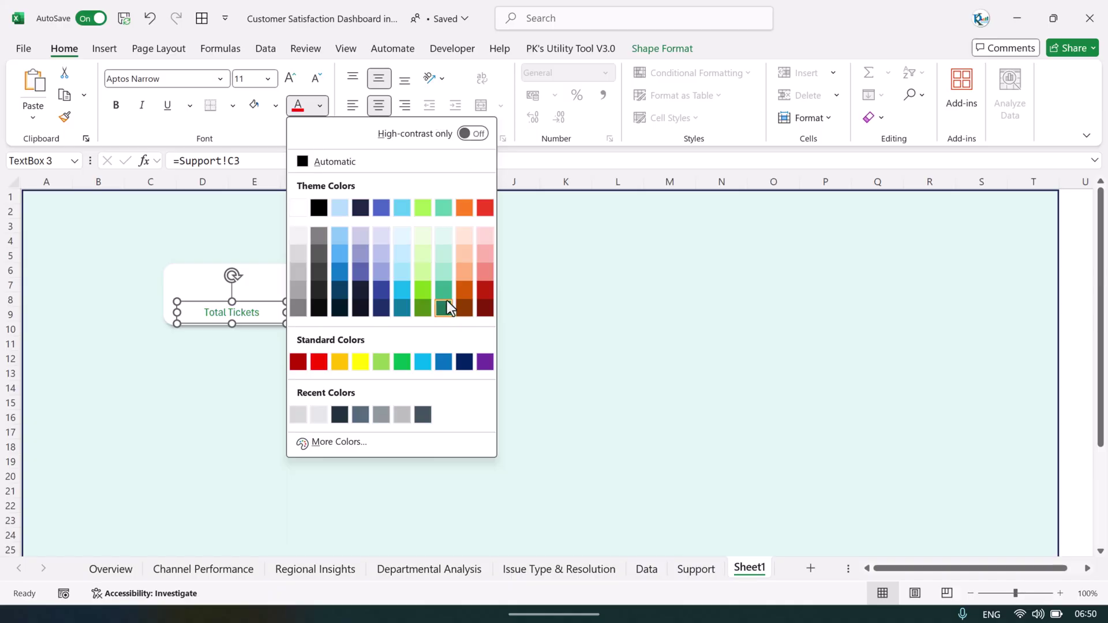
pyautogui.click(448, 296)
pyautogui.click(116, 105)
pyautogui.click(291, 77)
pyautogui.click(291, 78)
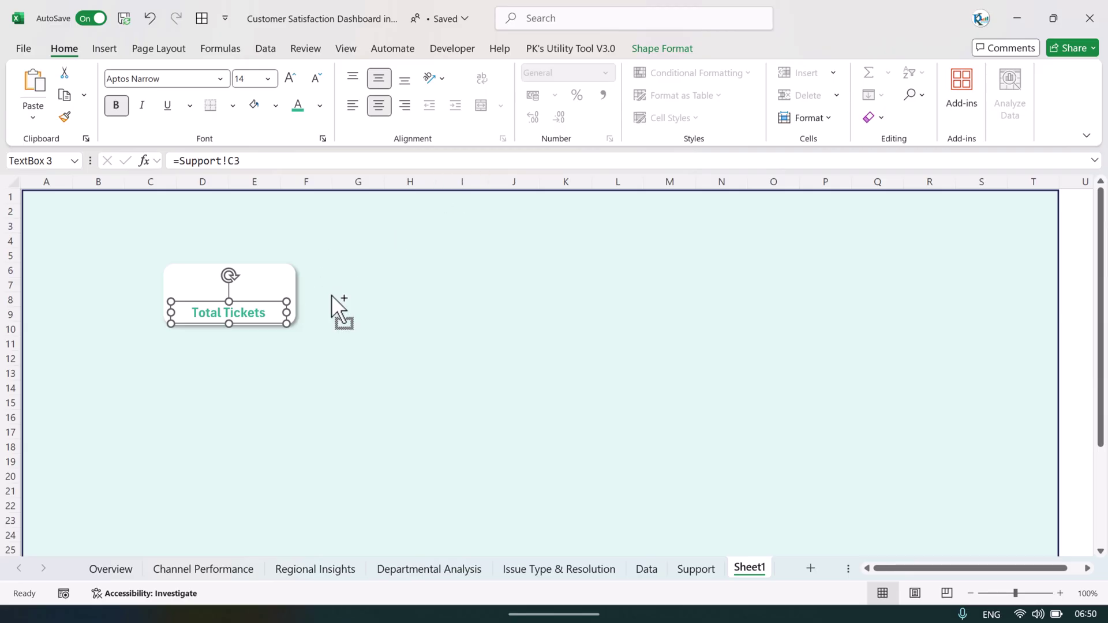
# Step: Remove the outline and the fill from the Total Tickets label's text box
pyautogui.click(314, 320)
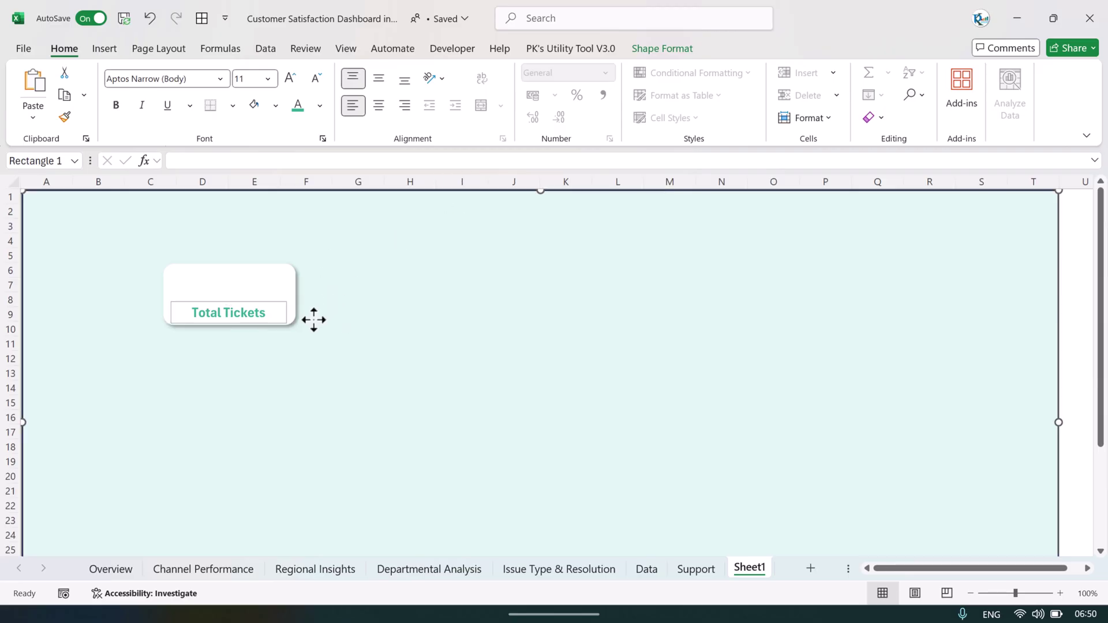
pyautogui.click(257, 305)
pyautogui.click(684, 48)
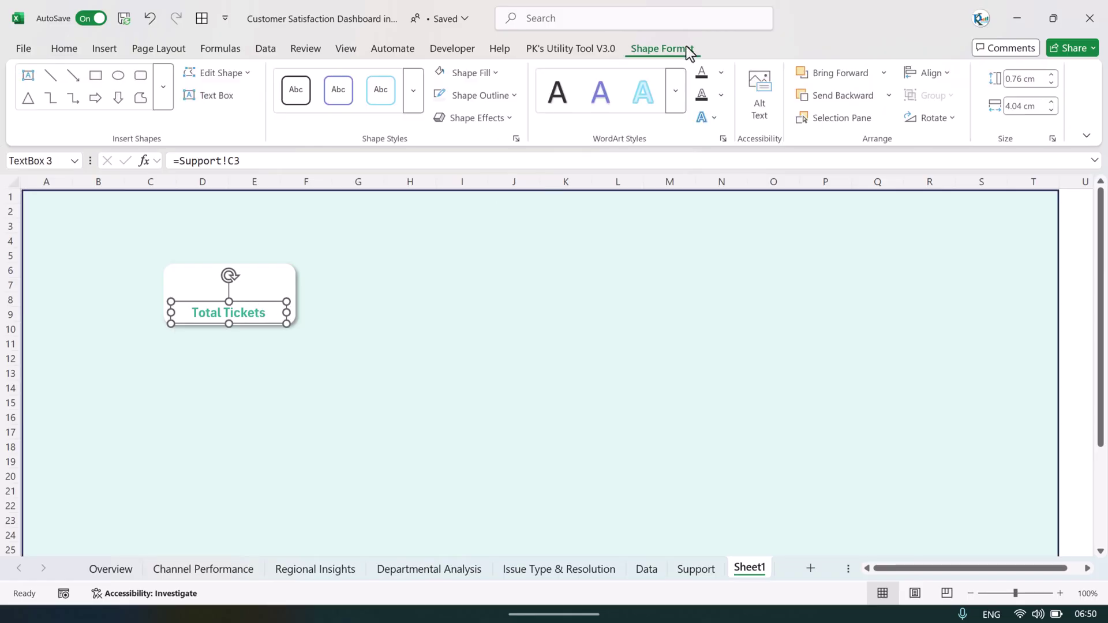
pyautogui.click(454, 103)
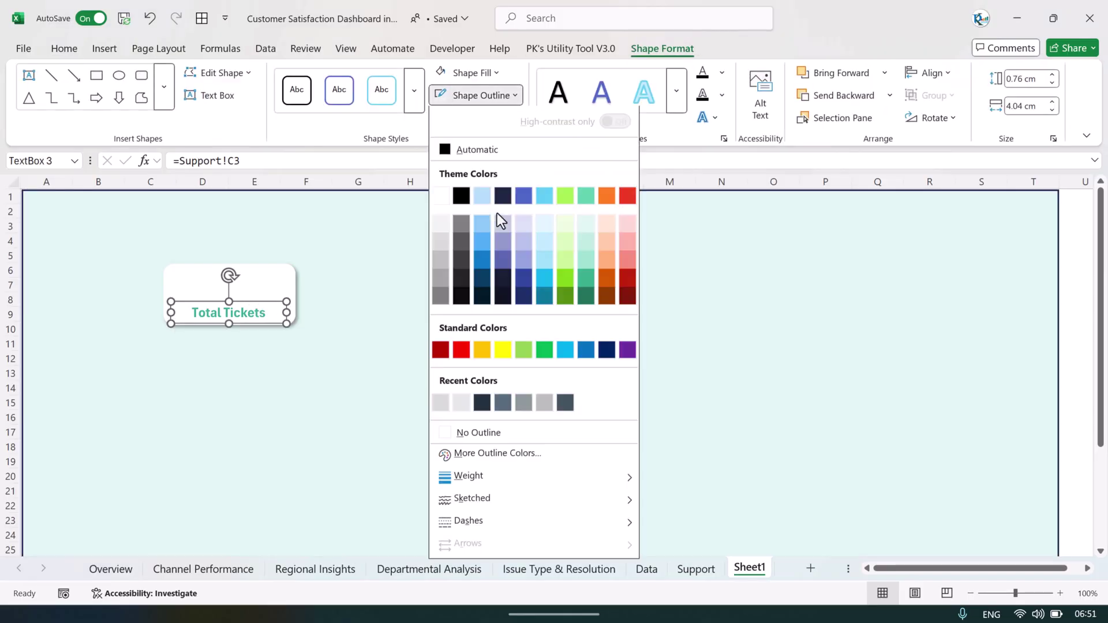
pyautogui.click(494, 434)
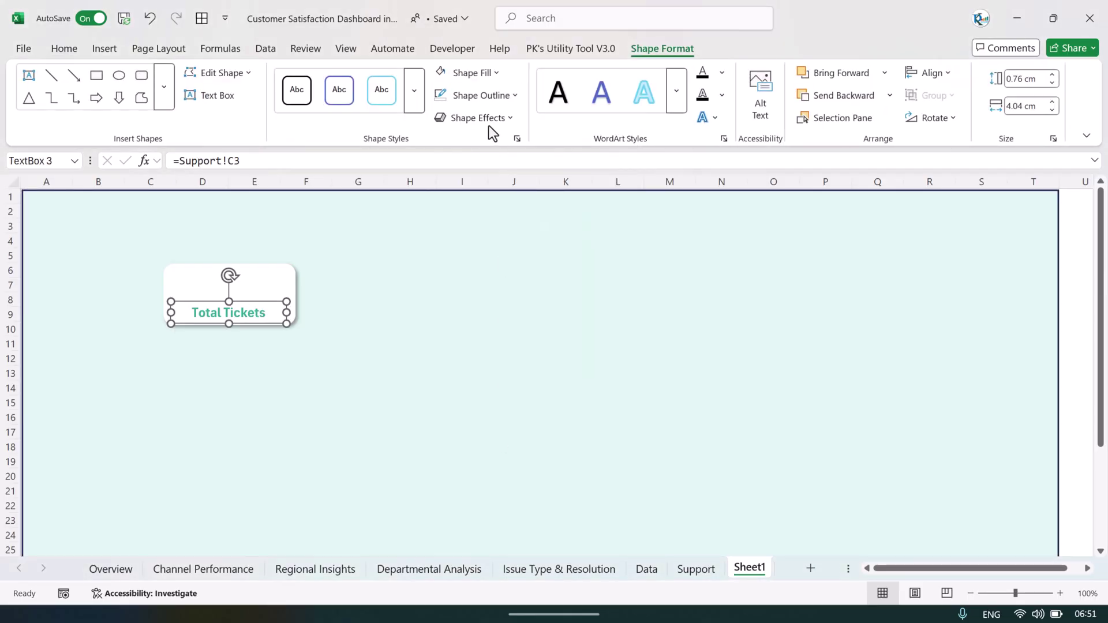
pyautogui.click(469, 75)
pyautogui.click(499, 410)
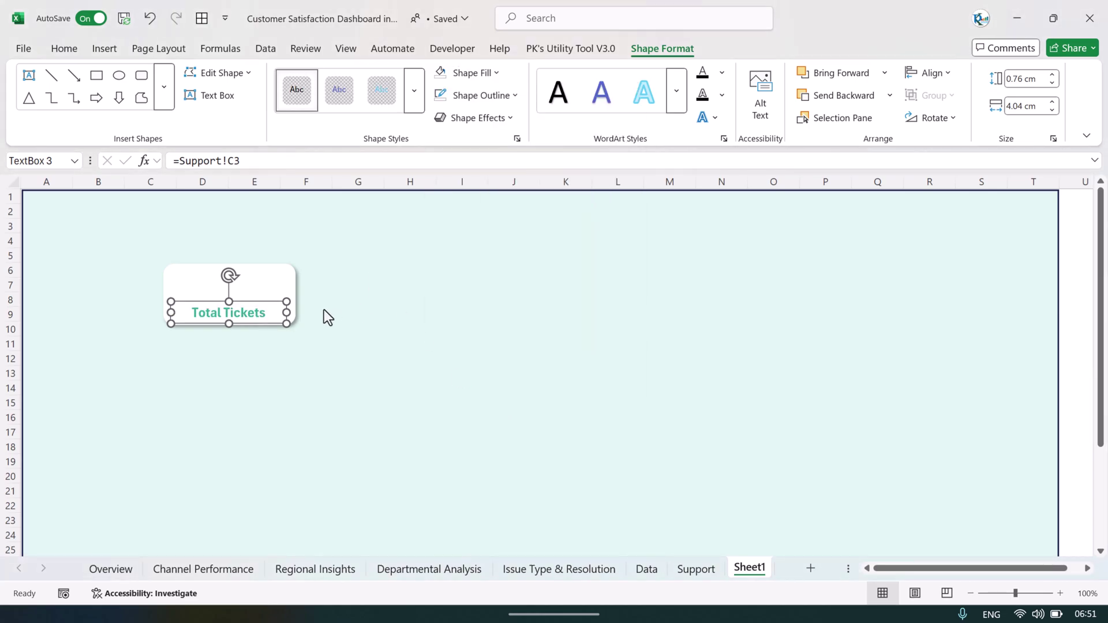
# Step: Duplicate the Total Tickets label, place the copy above it inside the card, and link the copy to =Support!C4
pyautogui.hotkey('ctrl', 'd')
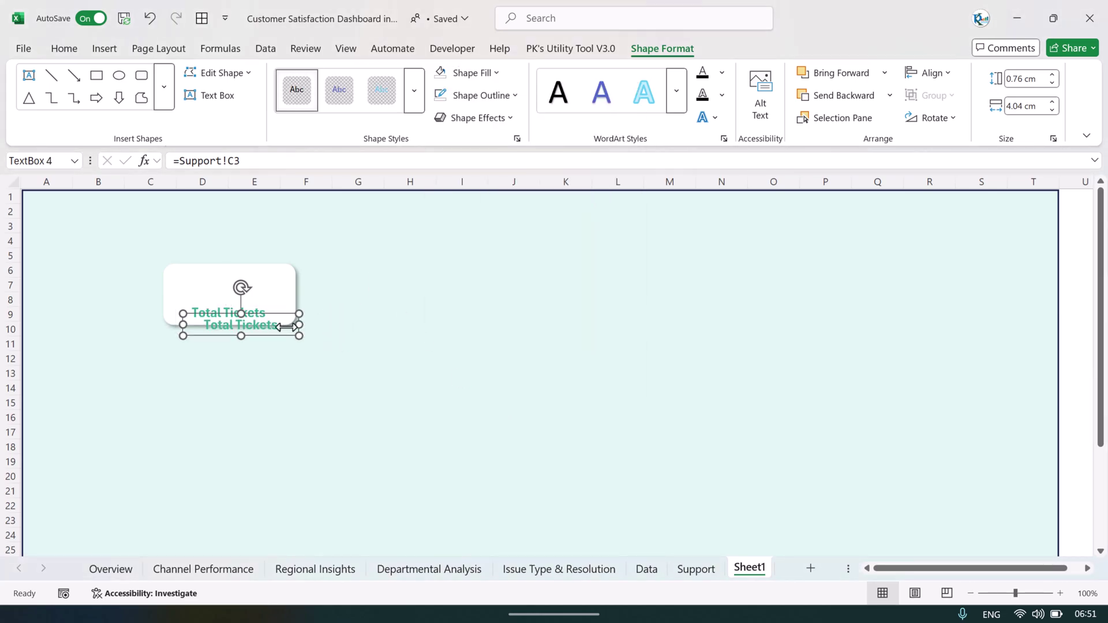
pyautogui.moveTo(279, 328); pyautogui.dragTo(268, 297)
pyautogui.tripleClick(262, 160)
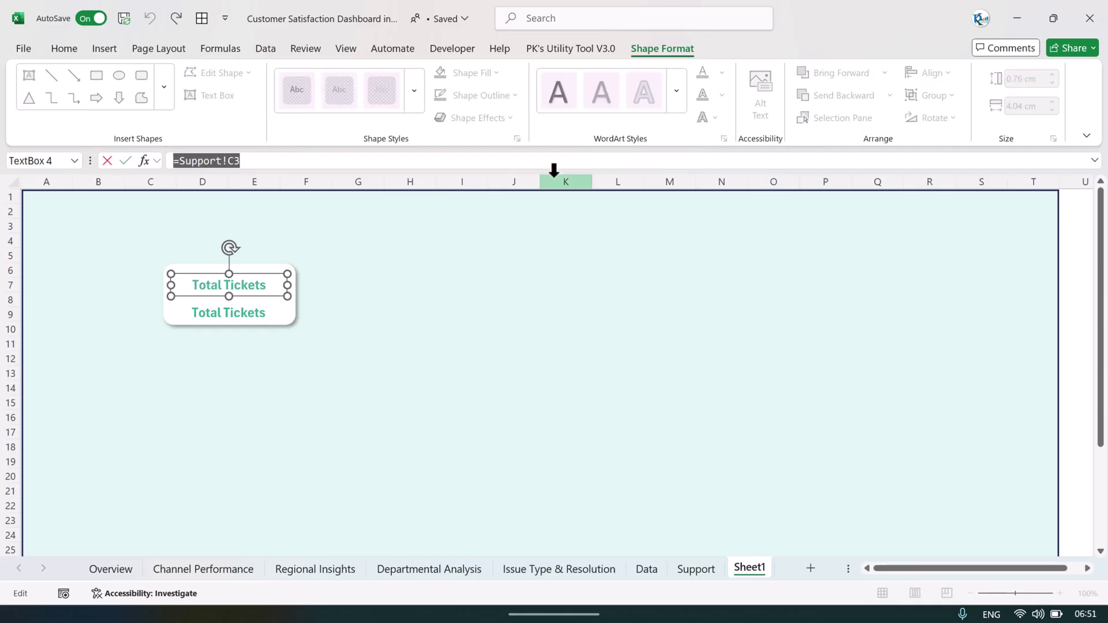
pyautogui.write('=Sheet1!')
pyautogui.click(694, 570)
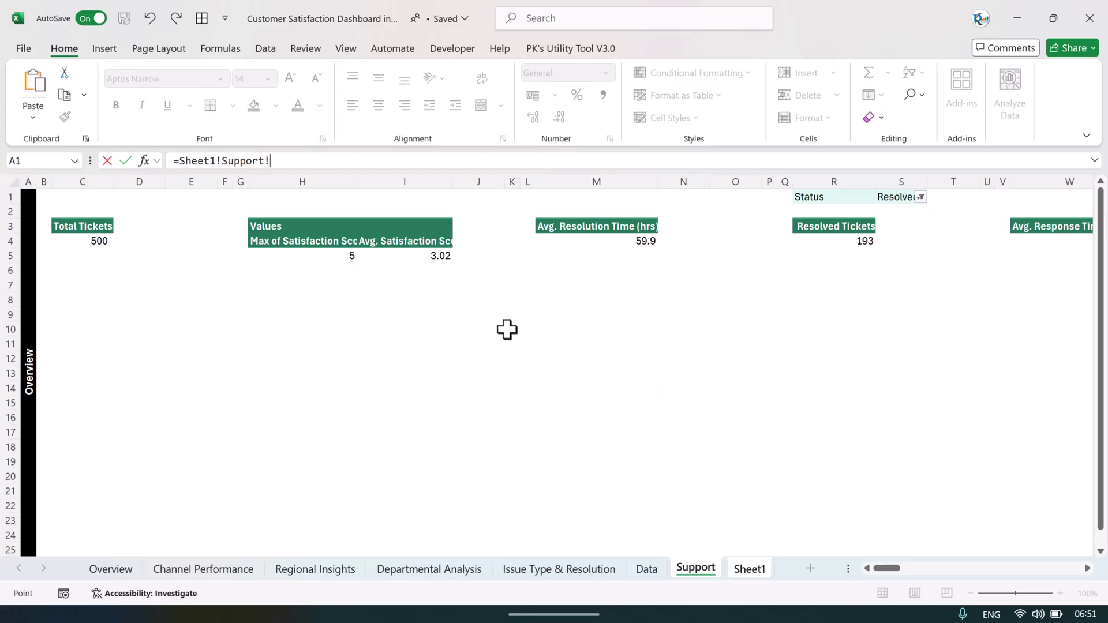
pyautogui.click(115, 241)
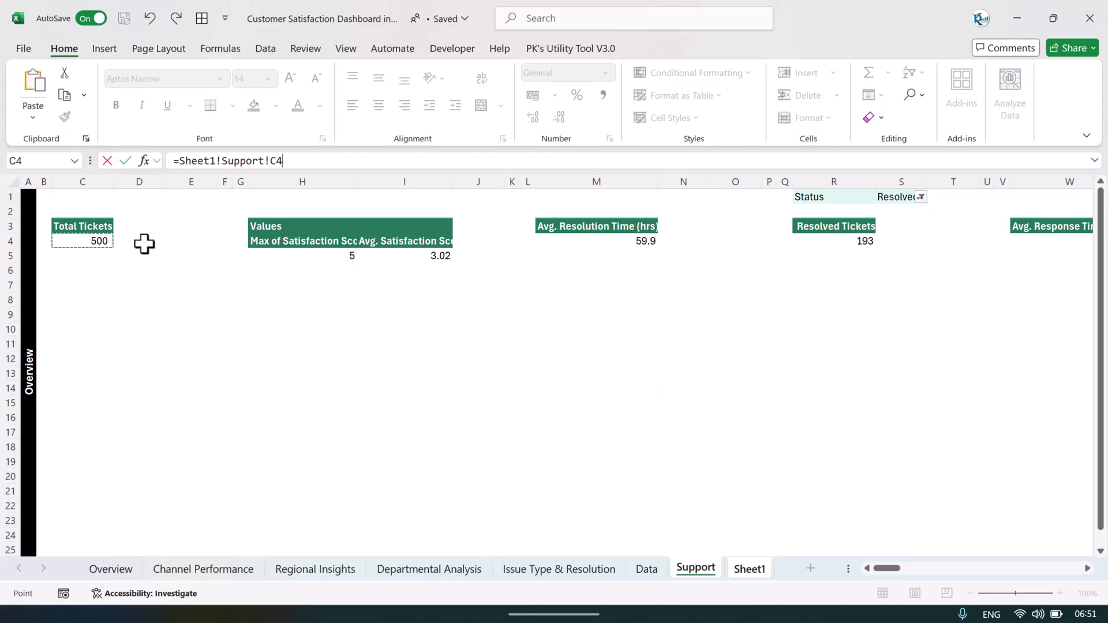
pyautogui.press('Return')
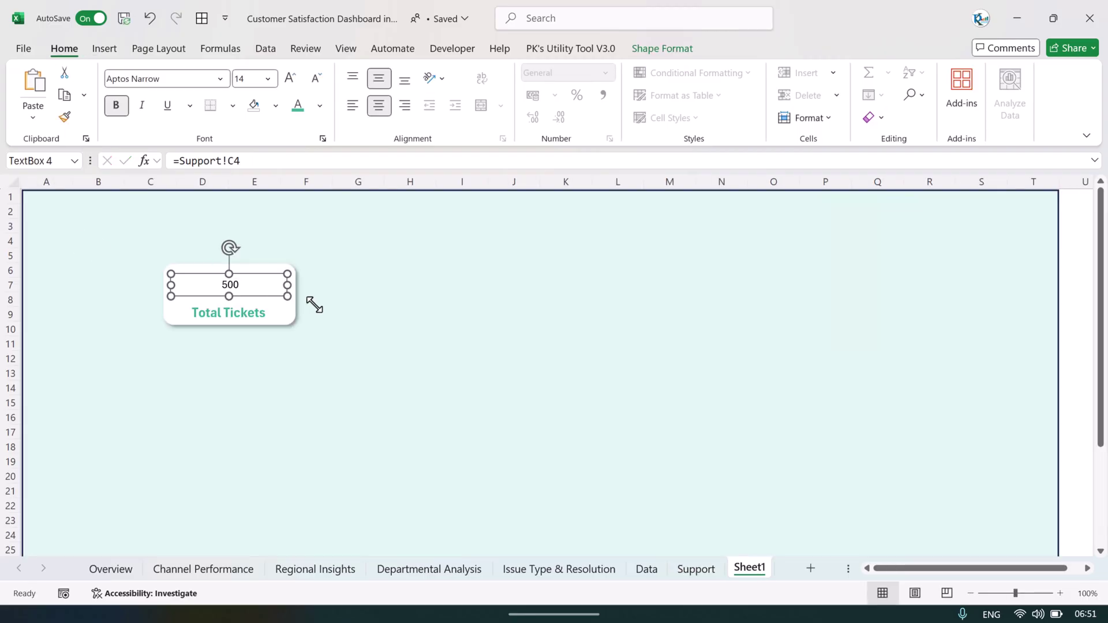
# Step: Copy the Total Tickets label's formatting onto the ticket value above it and enlarge the value's font by four size steps
pyautogui.click(255, 309)
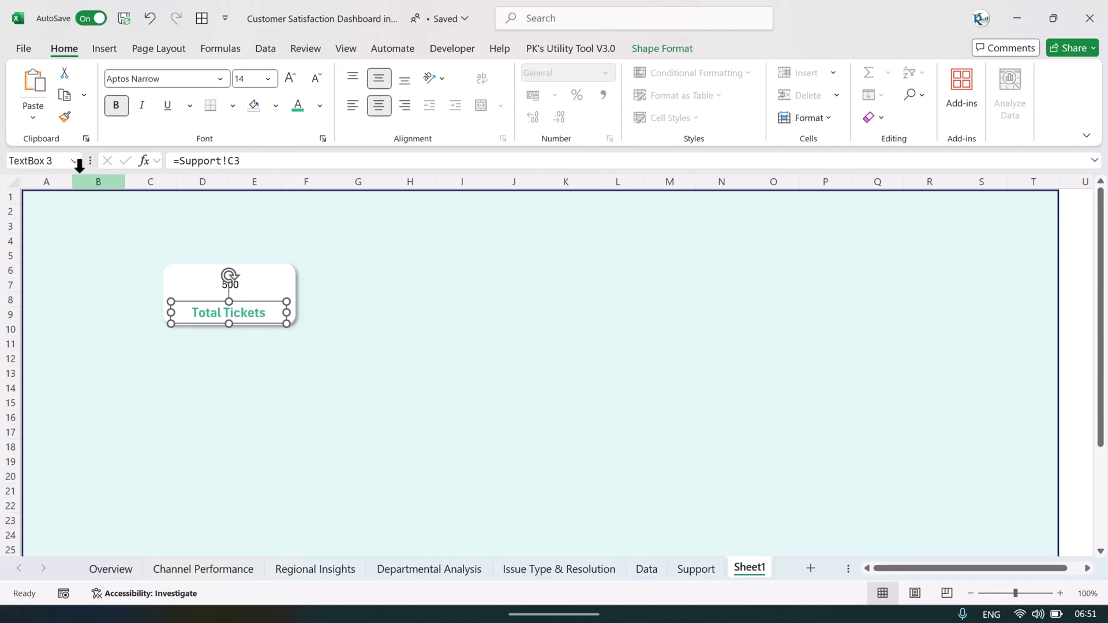
pyautogui.click(64, 118)
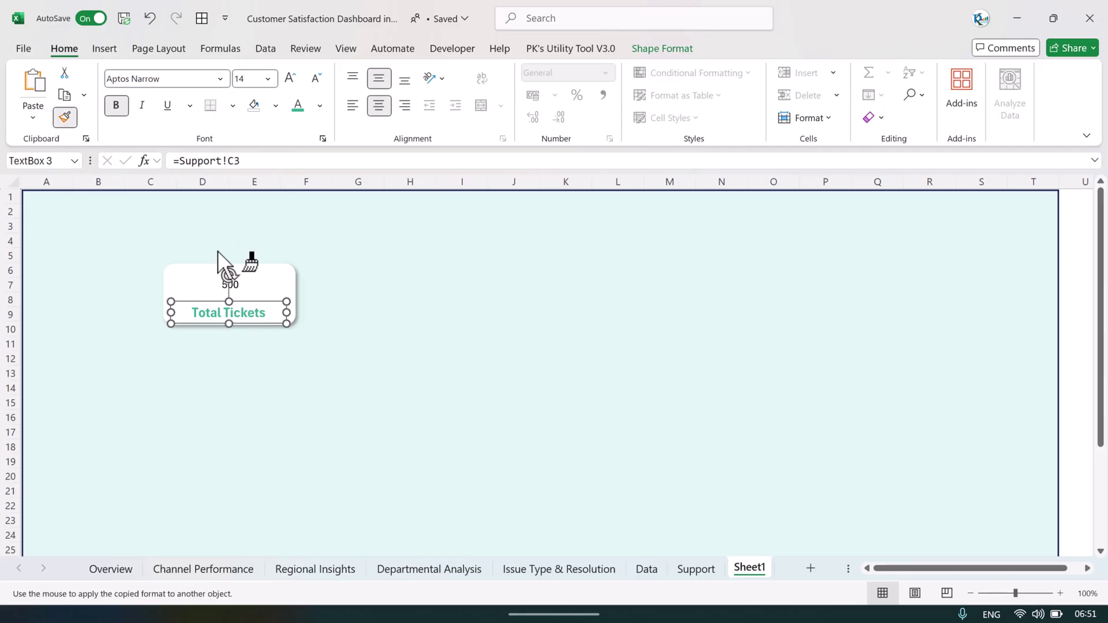
pyautogui.click(248, 288)
pyautogui.click(290, 78)
pyautogui.click(290, 78)
pyautogui.click(290, 78)
pyautogui.click(291, 78)
pyautogui.click(376, 263)
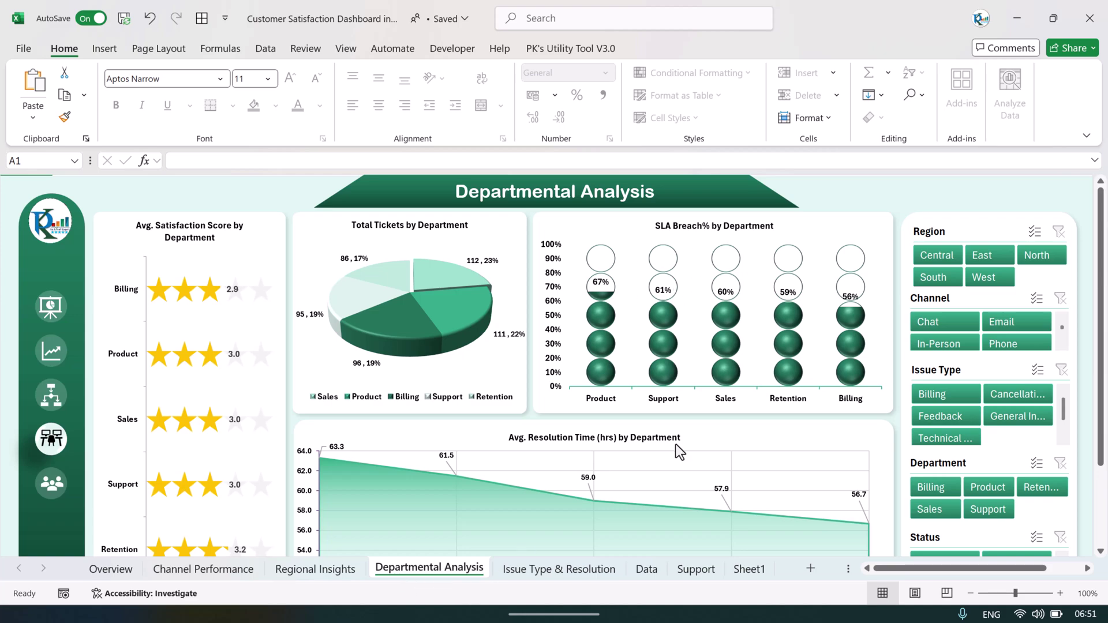
# Step: Look through the Support sheet's pivot tables as far as the SLA Breach % by Department table
pyautogui.click(703, 571)
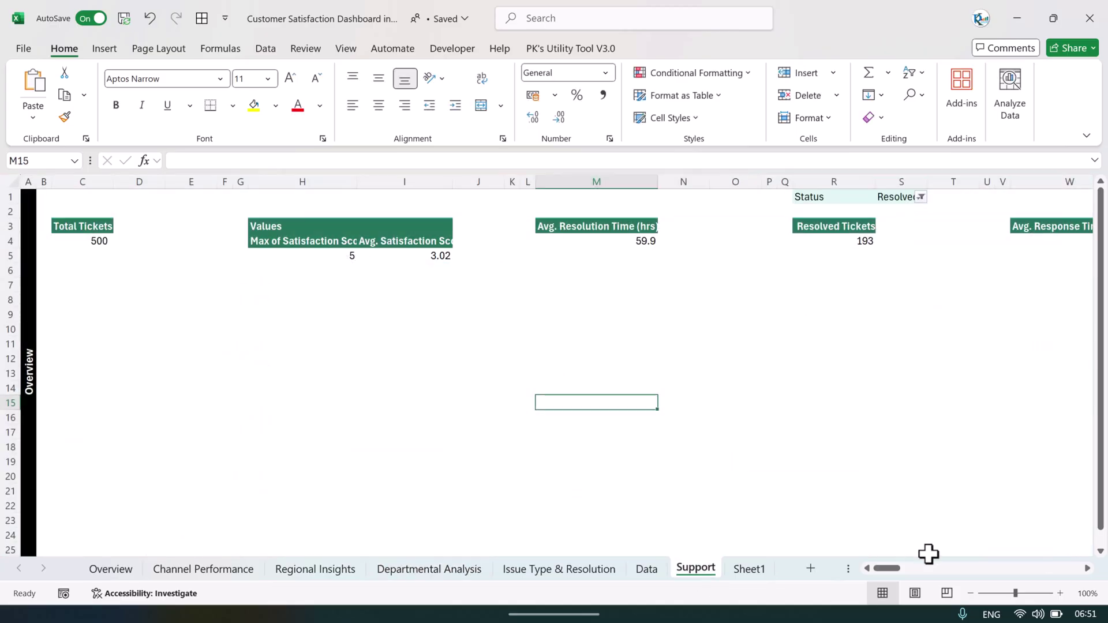
pyautogui.moveTo(888, 569); pyautogui.dragTo(1014, 586)
pyautogui.click(323, 329)
pyautogui.click(857, 291)
pyautogui.click(989, 287)
pyautogui.moveTo(1016, 572); pyautogui.dragTo(1038, 573)
pyautogui.click(744, 257)
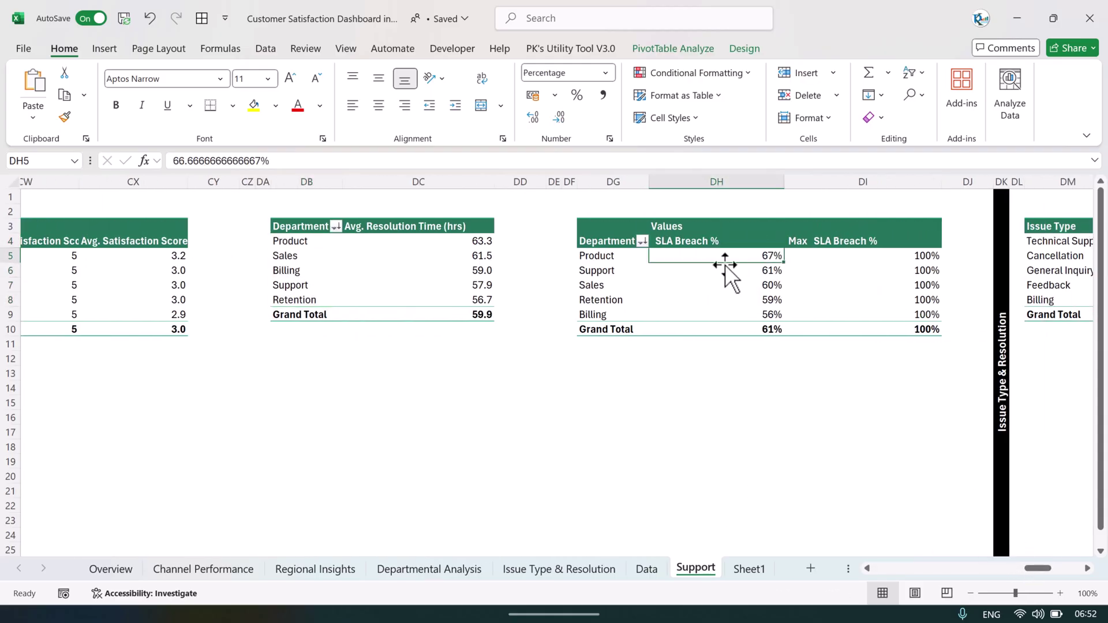
# Step: Examine the SLA Breach % and Max SLA Breach % columns and headers of the Department pivot table
pyautogui.moveTo(918, 256); pyautogui.dragTo(914, 327)
pyautogui.moveTo(735, 257); pyautogui.dragTo(746, 328)
pyautogui.click(920, 272)
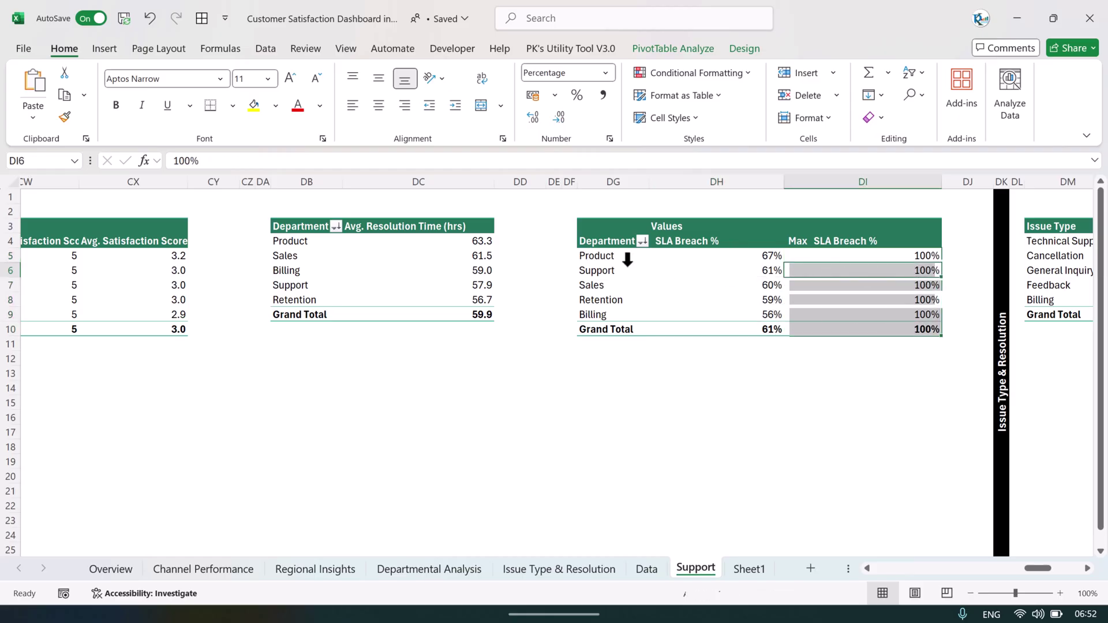
pyautogui.moveTo(733, 248); pyautogui.dragTo(738, 325)
pyautogui.click(766, 255)
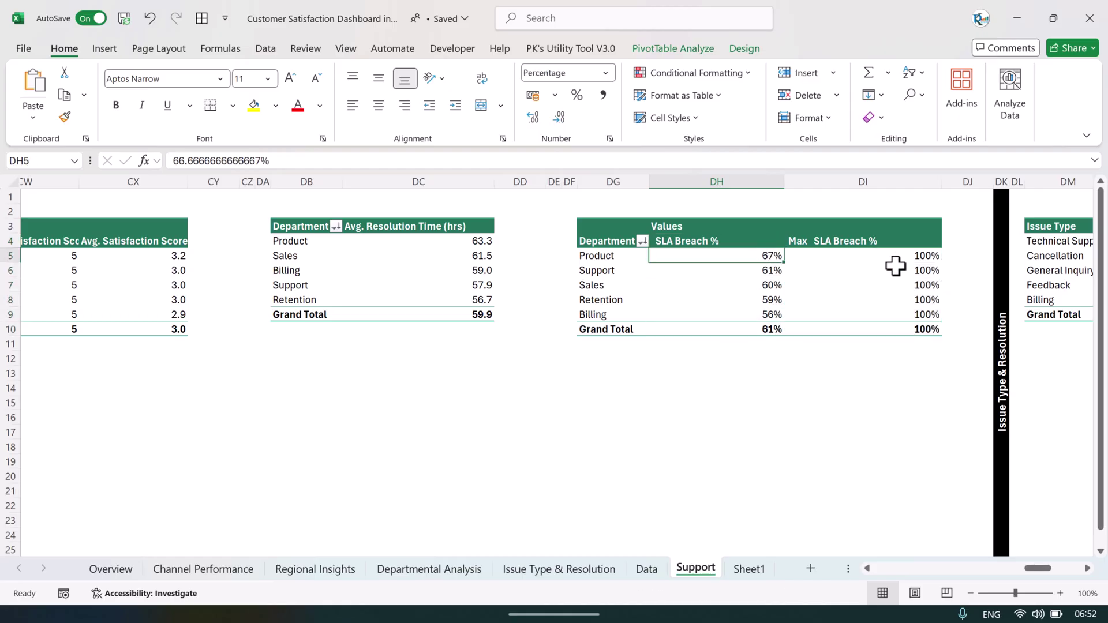
pyautogui.moveTo(691, 245); pyautogui.dragTo(708, 244)
pyautogui.press('Return')
pyautogui.click(711, 231)
pyautogui.doubleClick(707, 241)
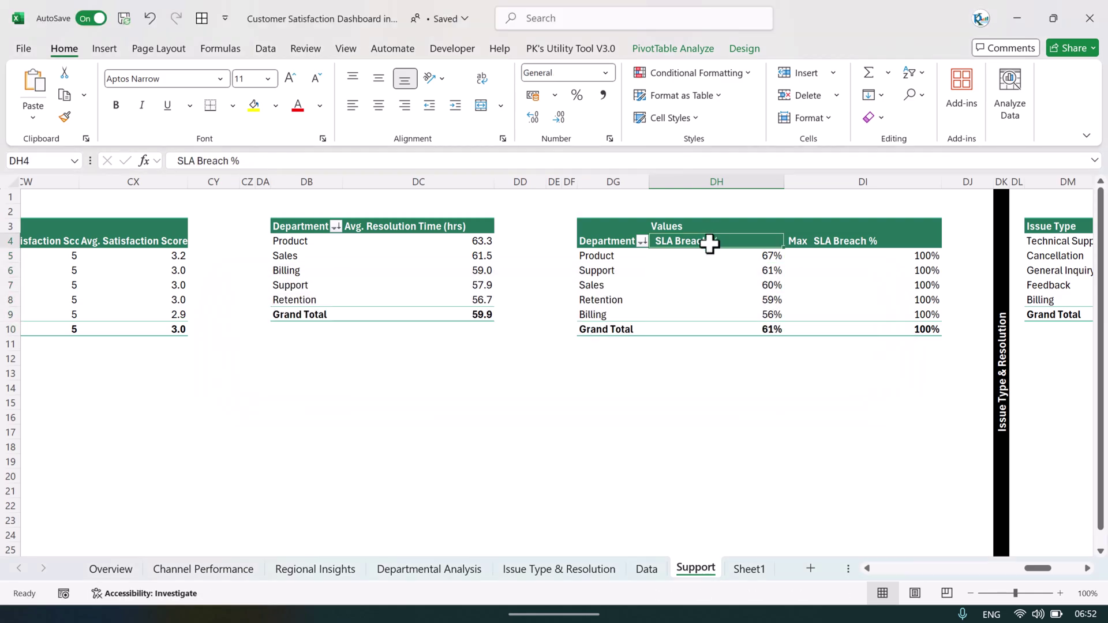
pyautogui.press('Escape')
pyautogui.click(612, 245)
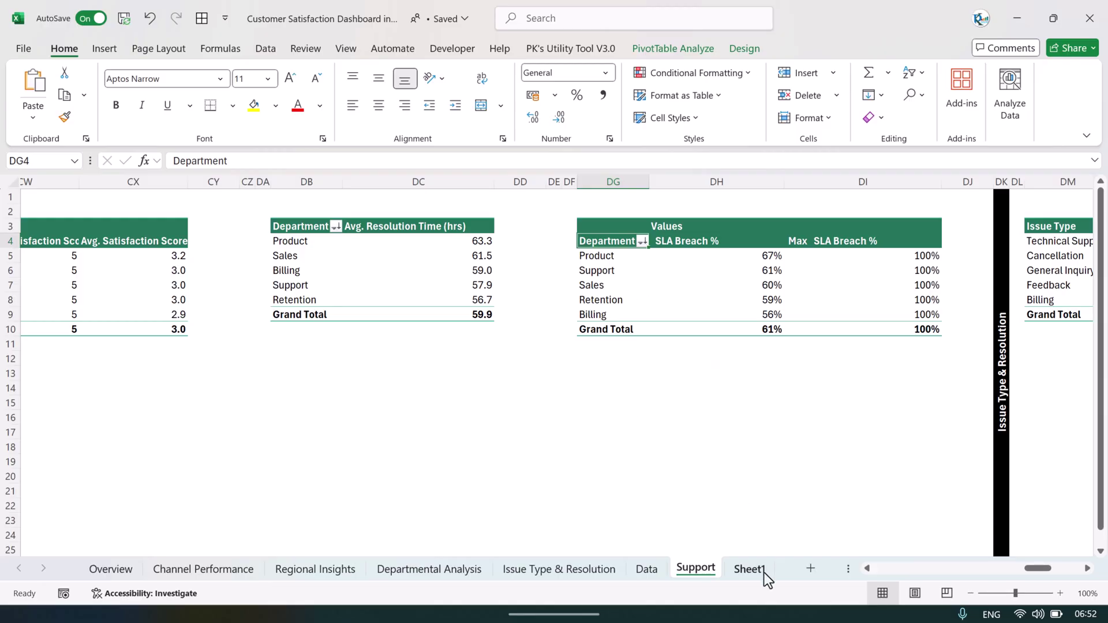
# Step: Create a PivotTable from the Data table on a new worksheet
pyautogui.click(645, 570)
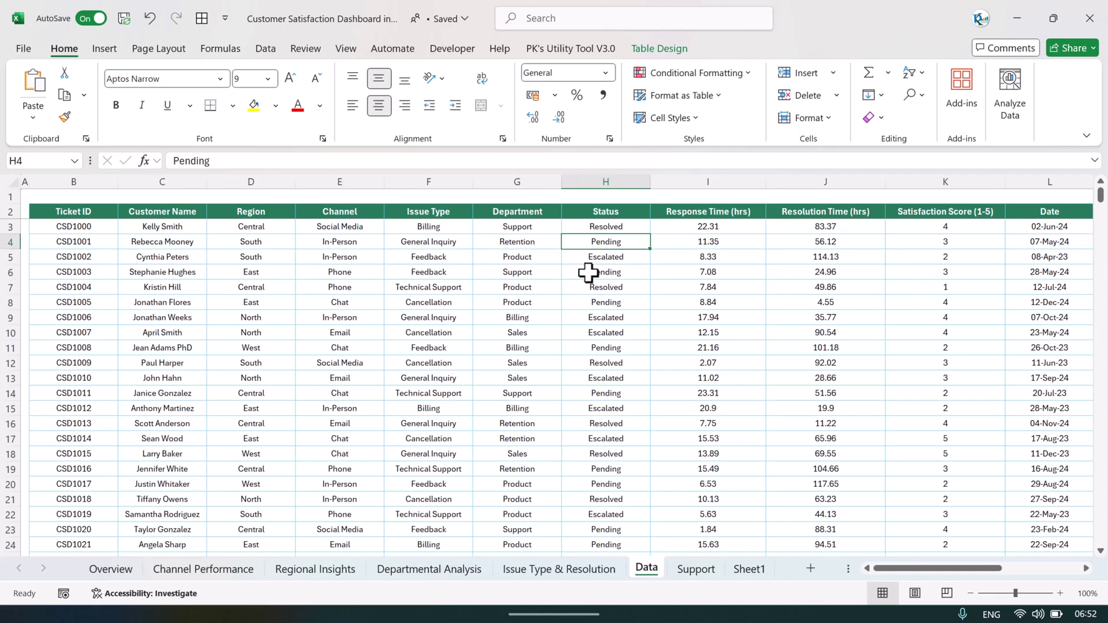
pyautogui.click(663, 50)
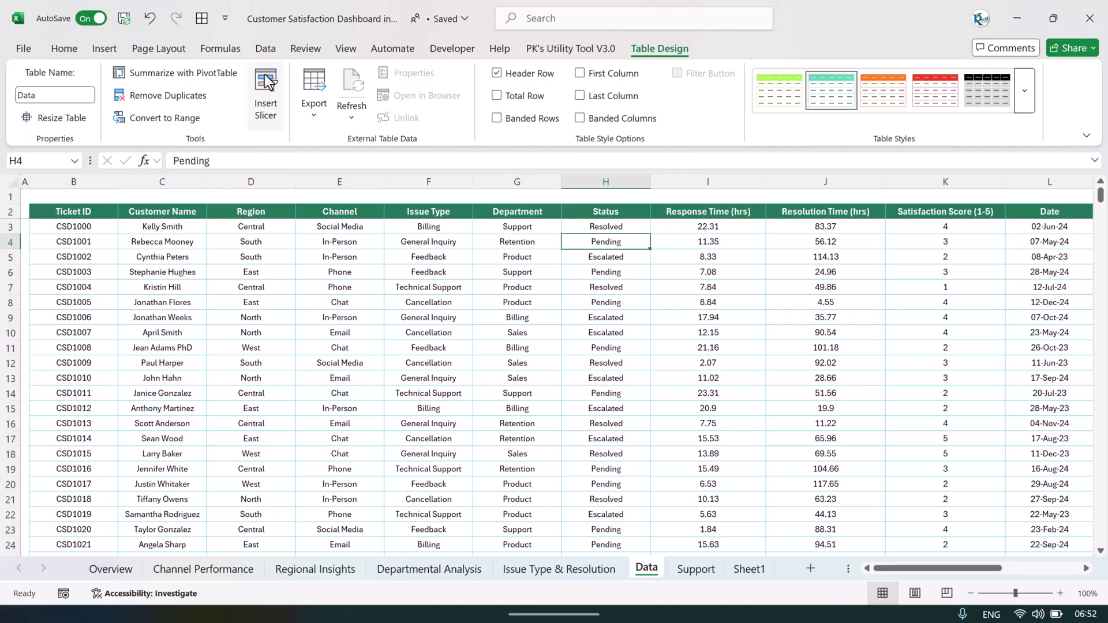
pyautogui.click(195, 78)
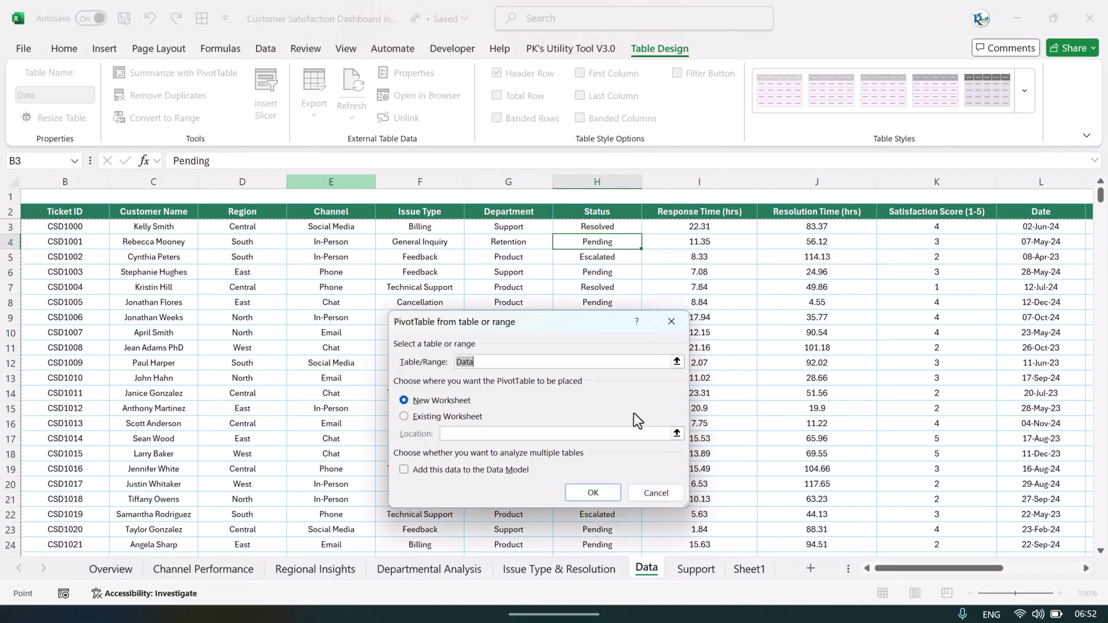
pyautogui.click(602, 493)
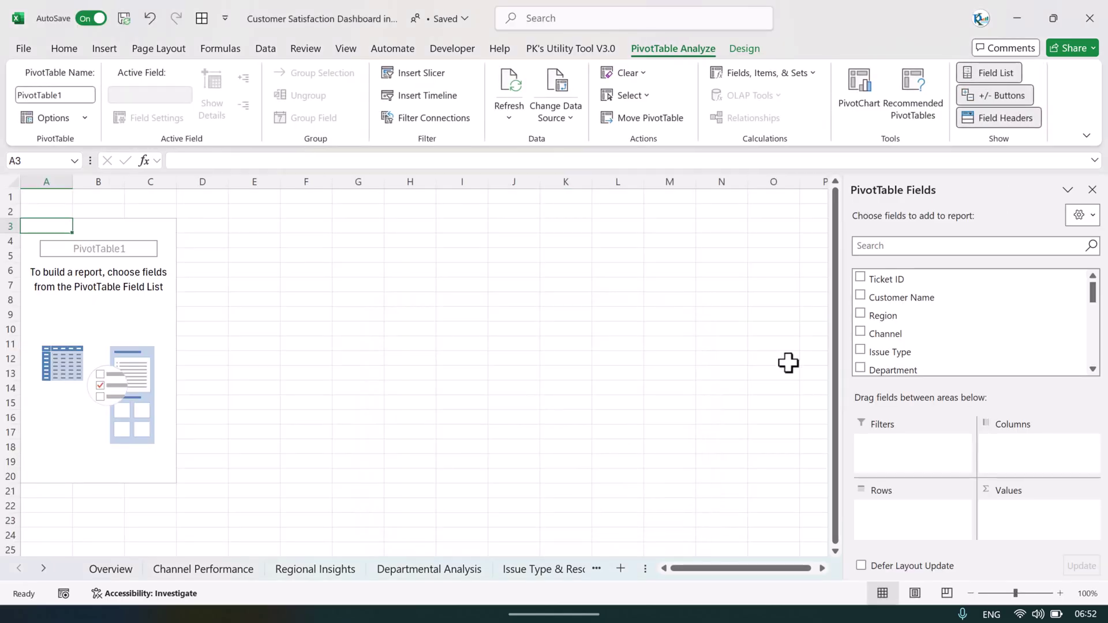
# Step: Find the Department field by searching for "de", add it to the PivotTable's rows, and clear the field search
pyautogui.click(912, 246)
pyautogui.write('de')
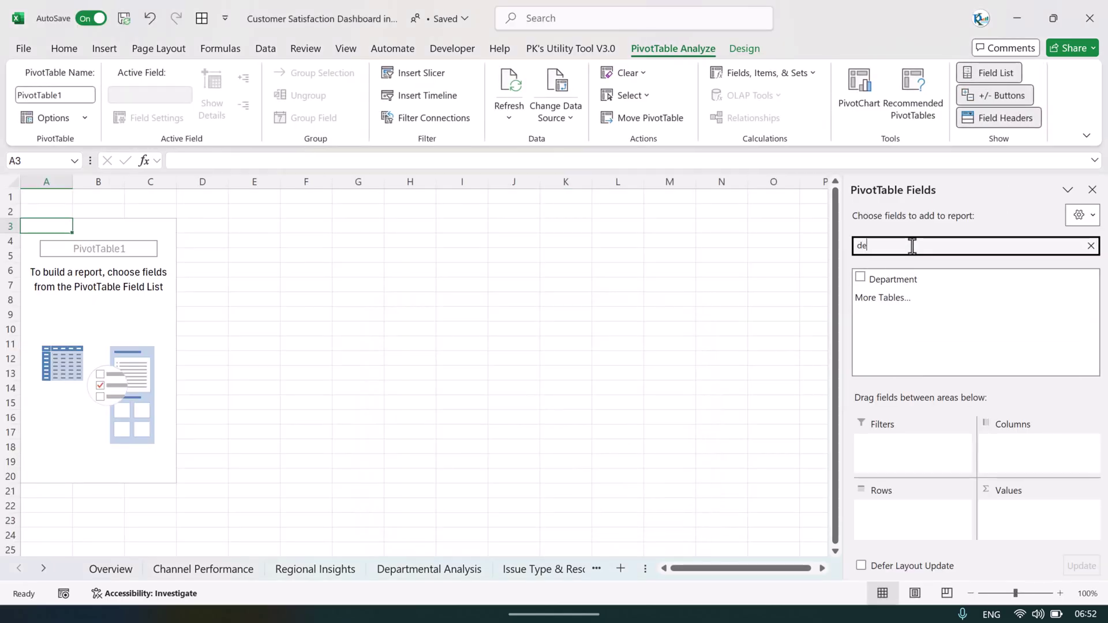
pyautogui.moveTo(912, 281); pyautogui.dragTo(921, 531)
pyautogui.press('BackSpace')
pyautogui.press('BackSpace')
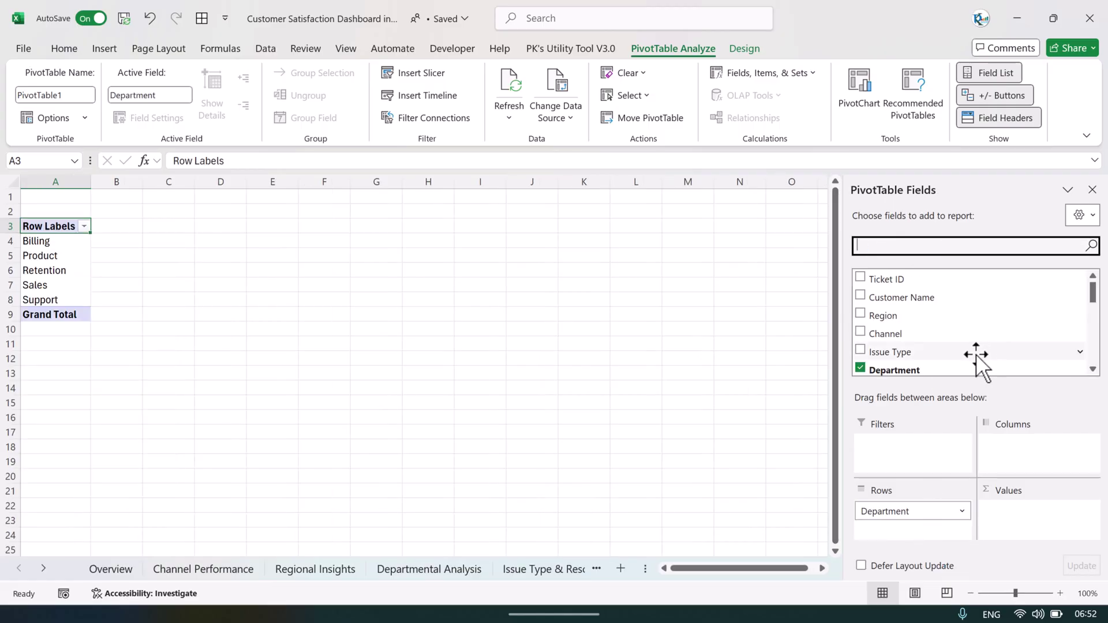
# Step: Inspect the formula of the SLA Breach % calculated field, including its Total Ticket part, and close the dialog without changes
pyautogui.click(811, 73)
pyautogui.click(791, 97)
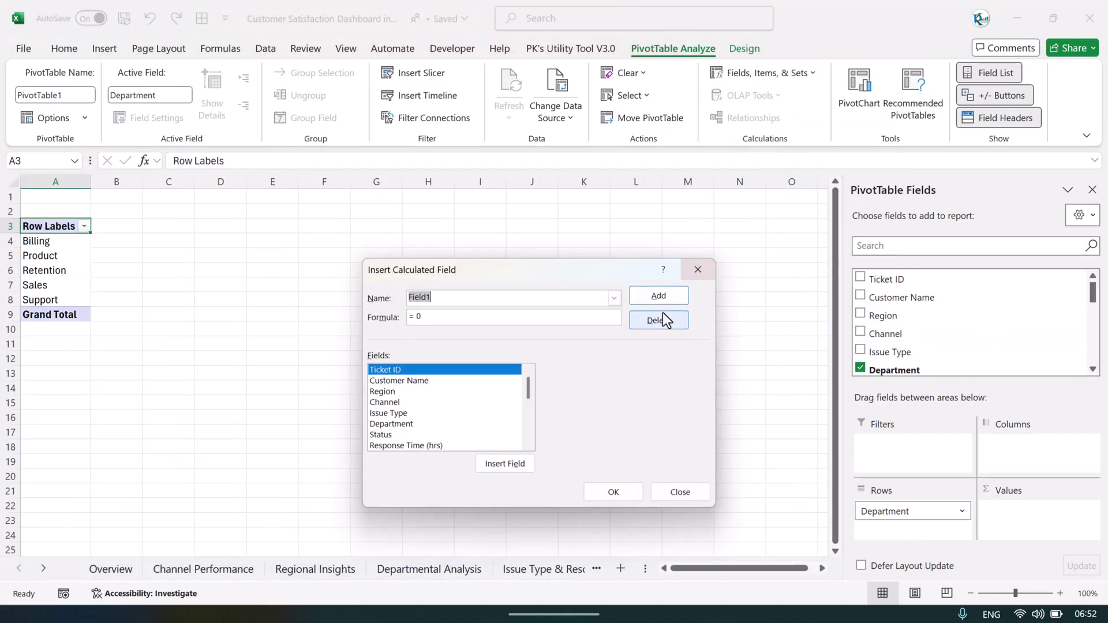
pyautogui.click(615, 298)
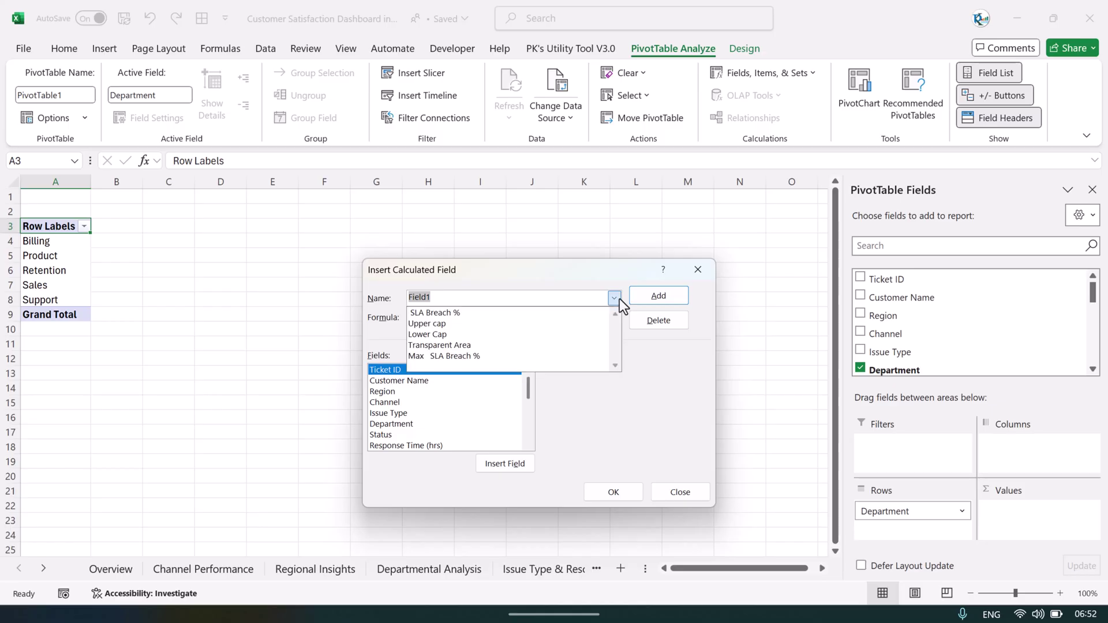
pyautogui.click(459, 315)
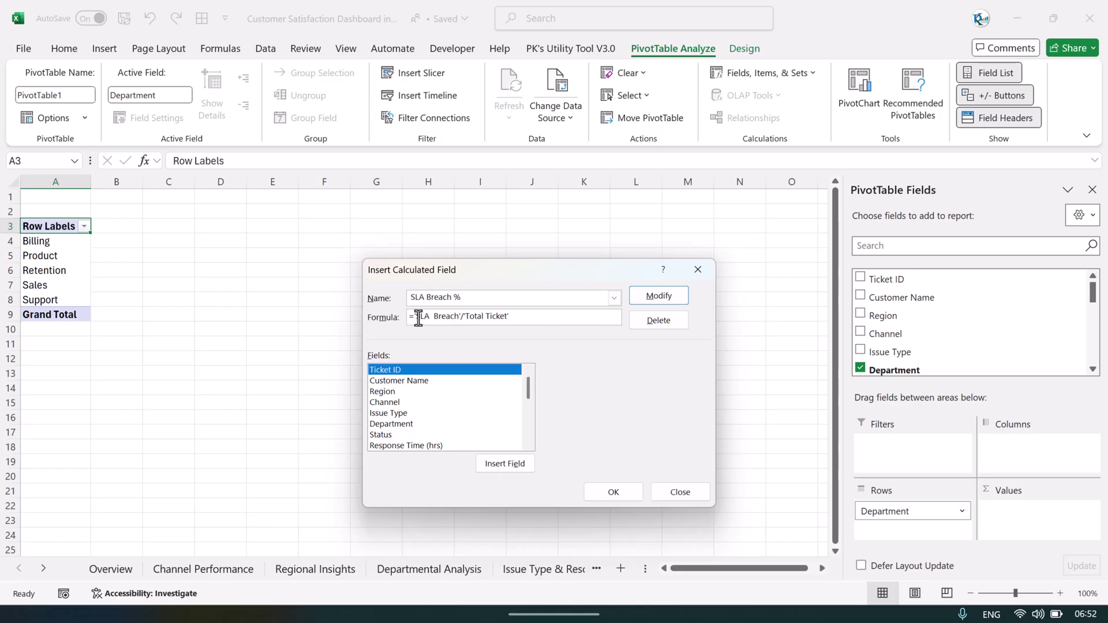
pyautogui.moveTo(421, 317); pyautogui.dragTo(543, 317)
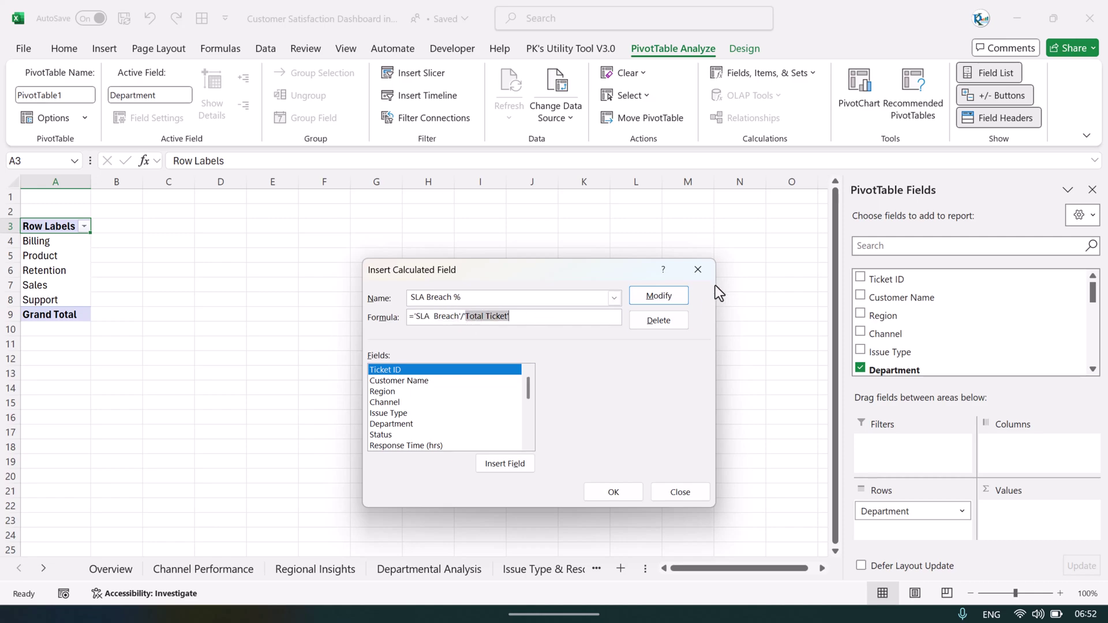
pyautogui.click(697, 270)
# Step: Inspect the formula behind the SLA Breach column on the Data sheet
pyautogui.click(44, 568)
pyautogui.click(43, 568)
pyautogui.click(43, 567)
pyautogui.click(412, 571)
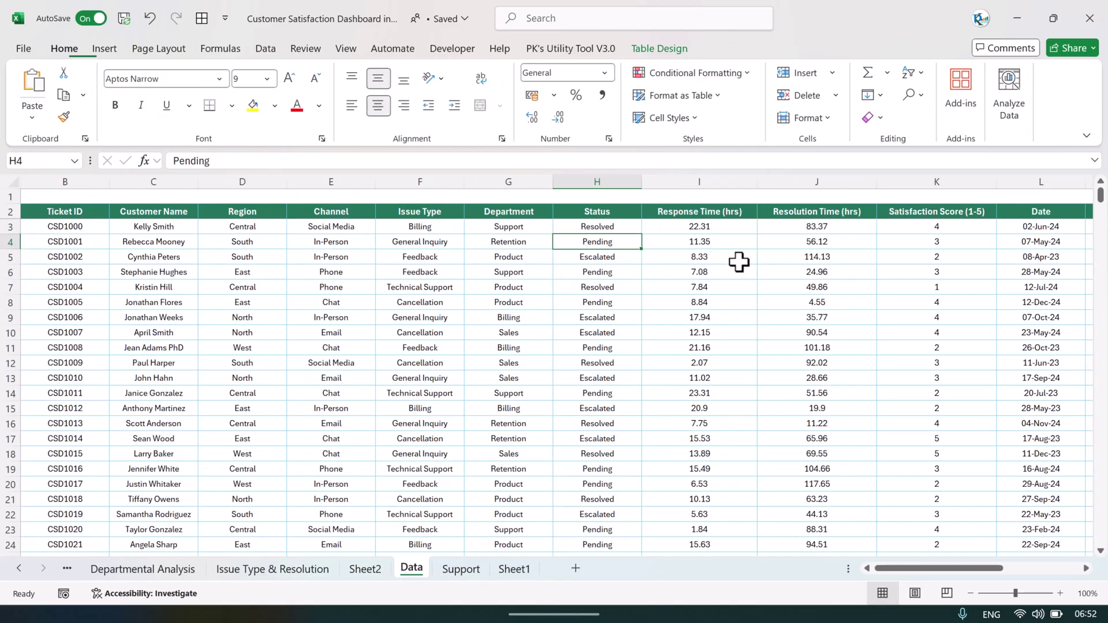
pyautogui.moveTo(943, 570); pyautogui.dragTo(1023, 568)
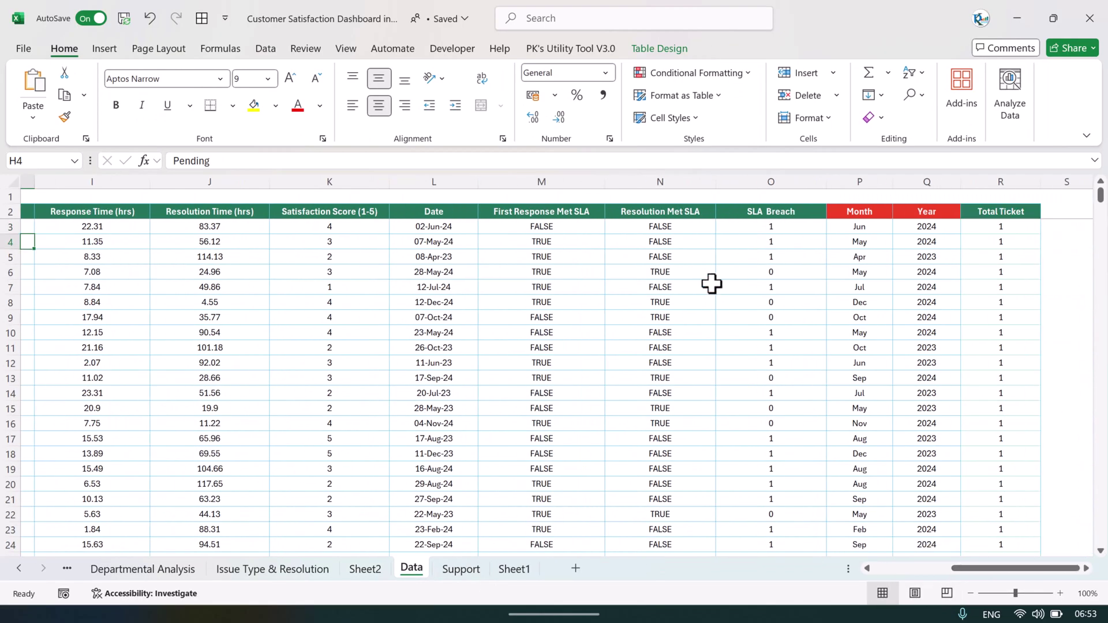
pyautogui.click(790, 176)
pyautogui.click(779, 240)
pyautogui.click(779, 273)
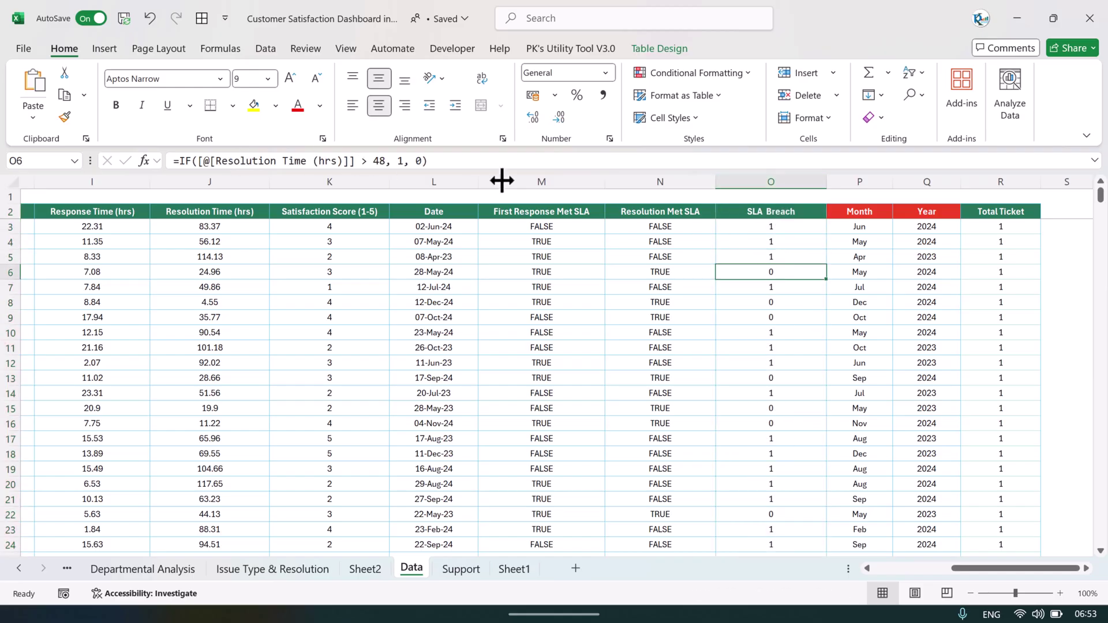
pyautogui.click(804, 228)
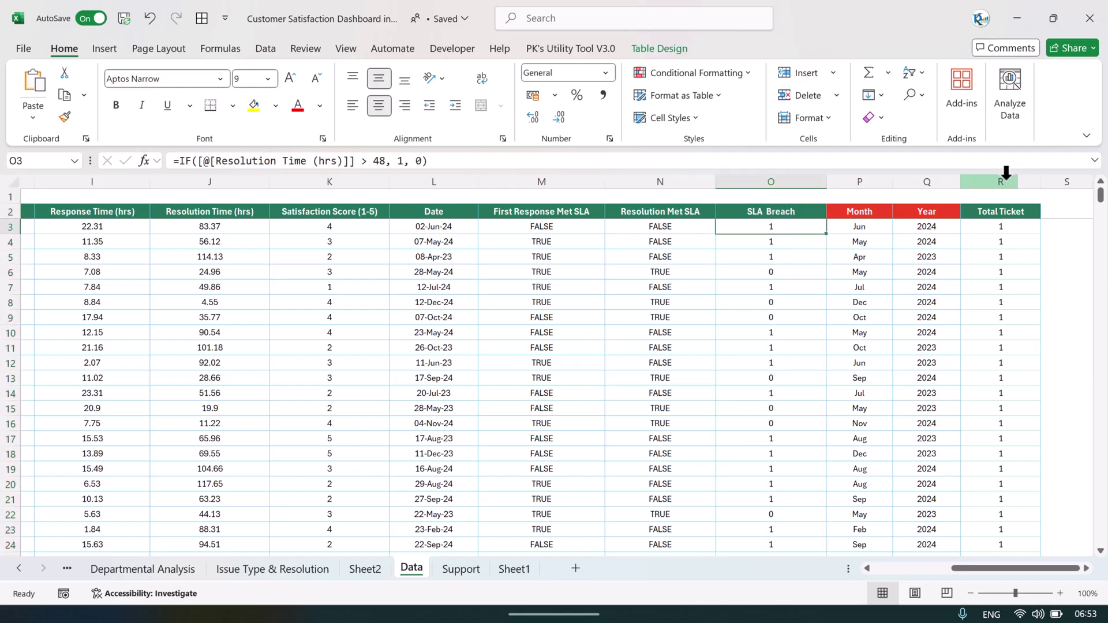
# Step: Inspect the Total Ticket column's formula on the Data sheet and return to Sheet1
pyautogui.click(1005, 173)
pyautogui.click(1002, 241)
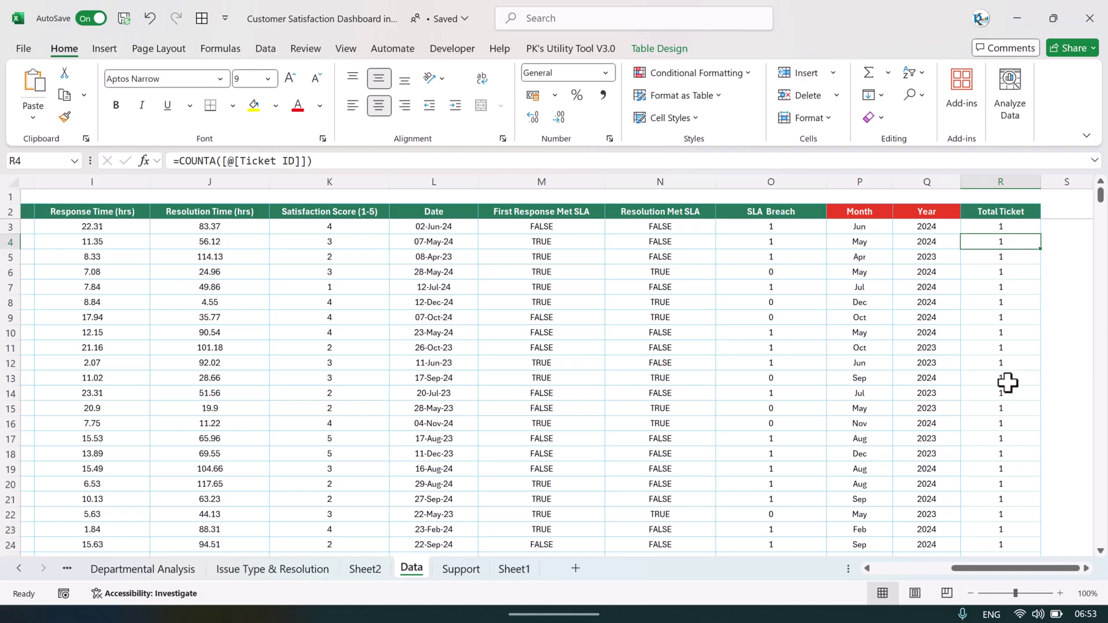
pyautogui.click(518, 569)
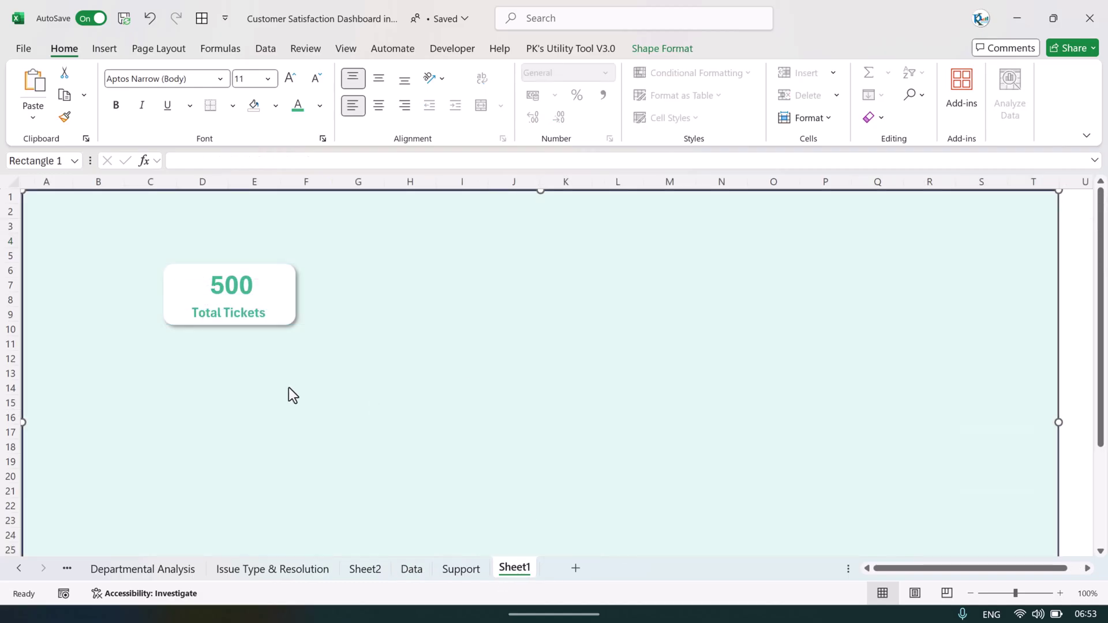
# Step: Add the SLA Breach % calculated field to the values of the PivotTable on Sheet2
pyautogui.click(367, 572)
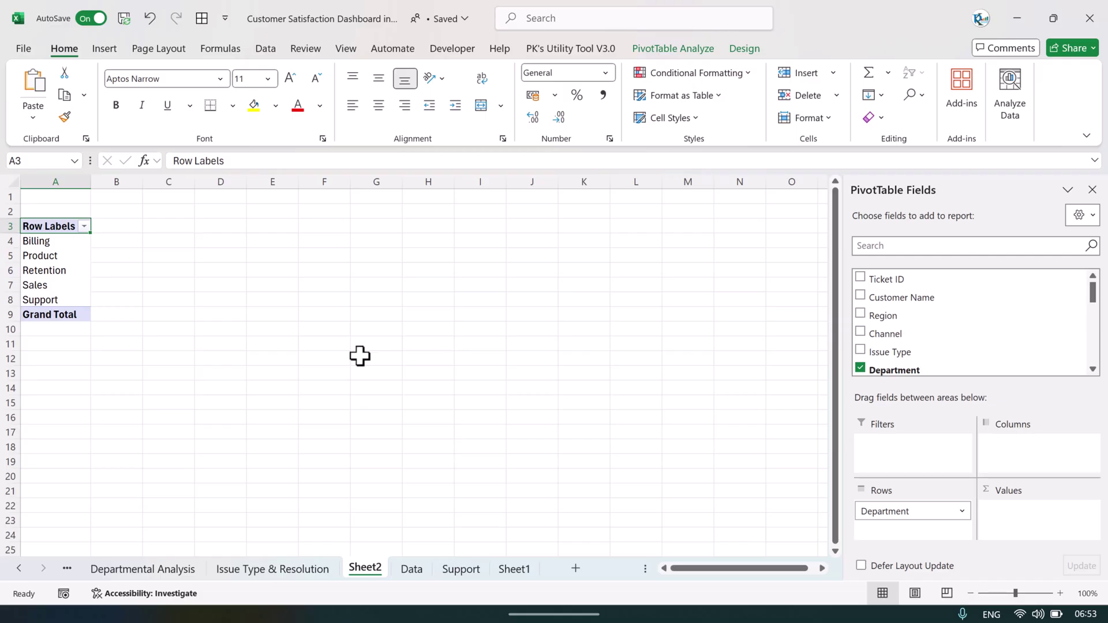
pyautogui.scroll(-2, 952, 341)
pyautogui.scroll(-6, 937, 357)
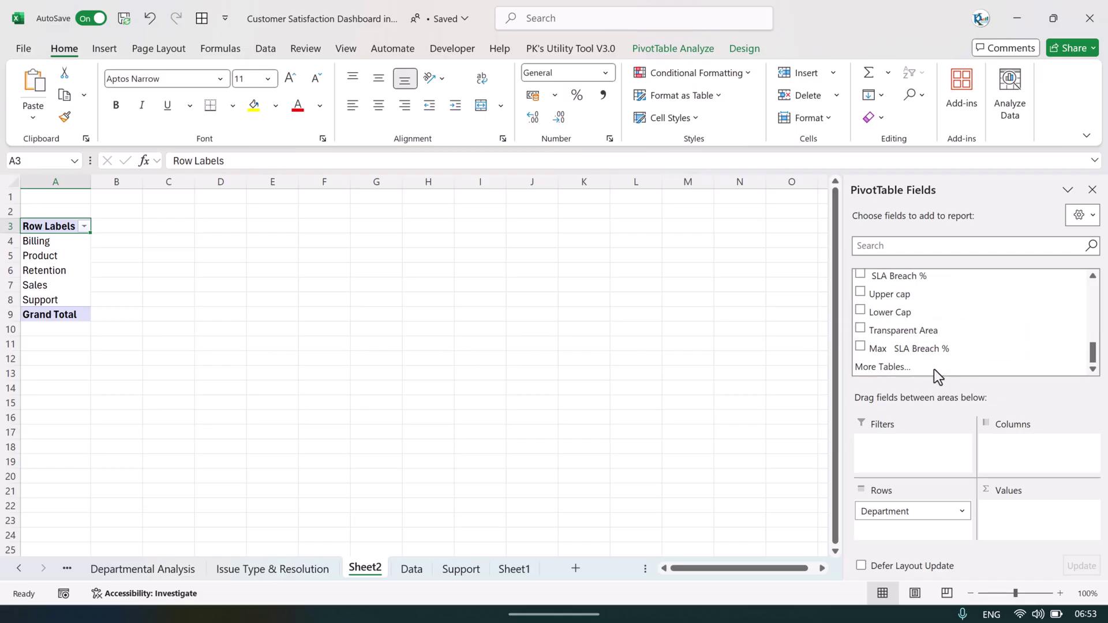
pyautogui.moveTo(916, 276); pyautogui.dragTo(180, 229)
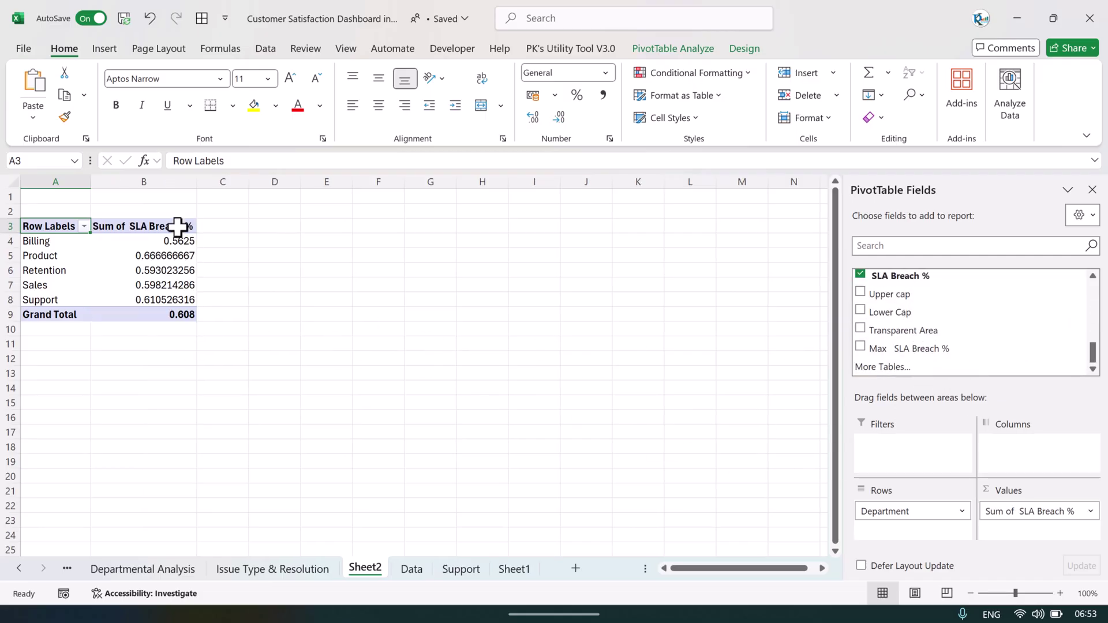
# Step: Format the Sum of SLA Breach % values as a percentage with 1 decimal place
pyautogui.doubleClick(157, 227)
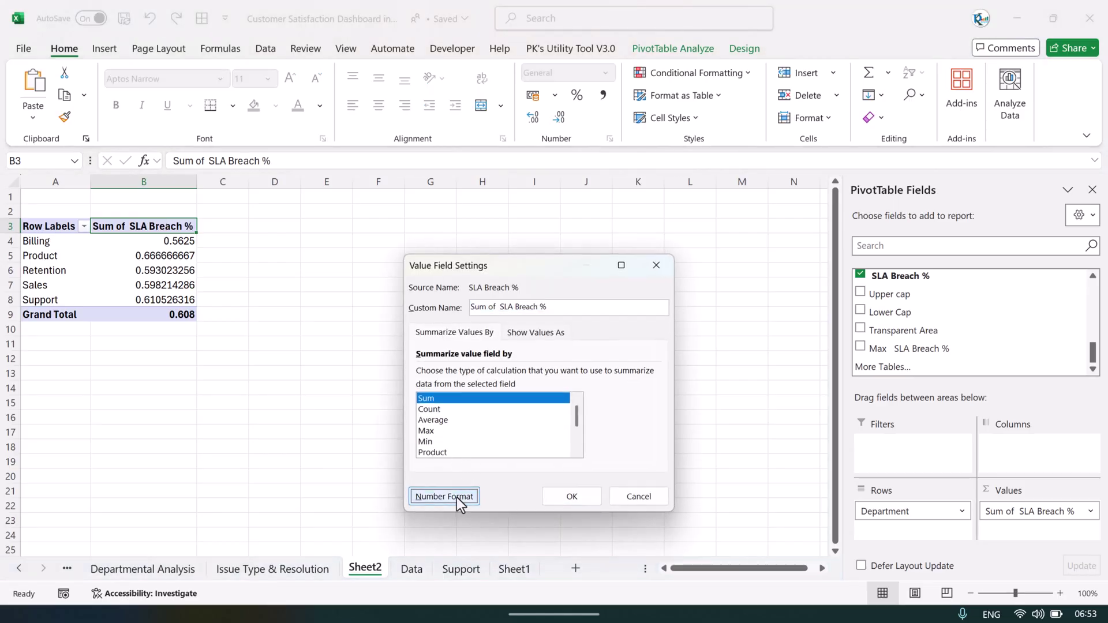
pyautogui.click(451, 486)
pyautogui.click(376, 323)
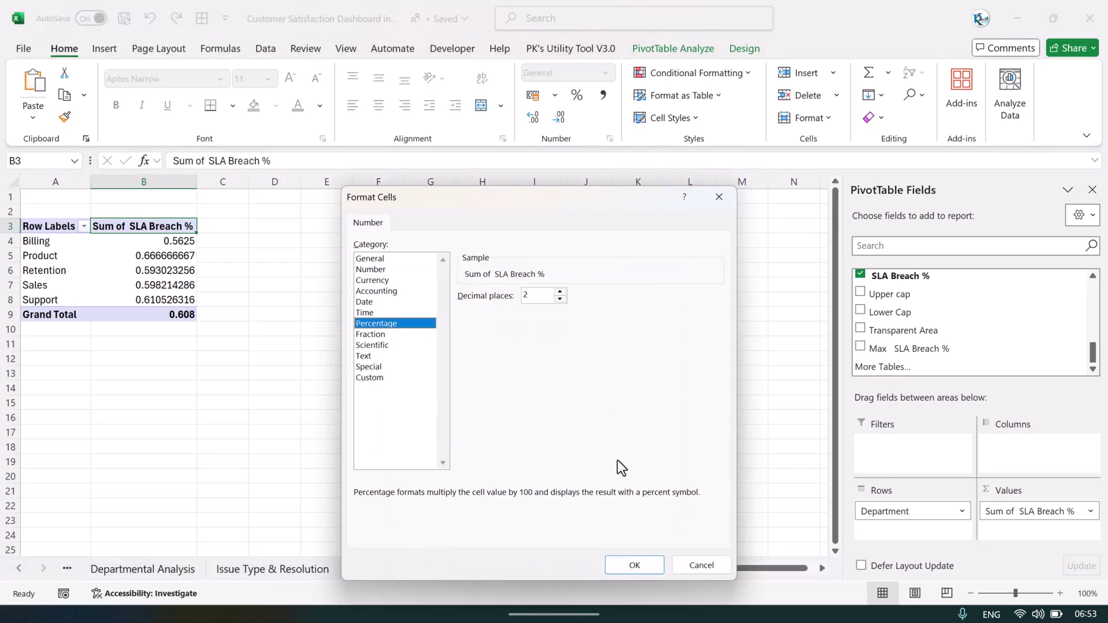
pyautogui.click(634, 563)
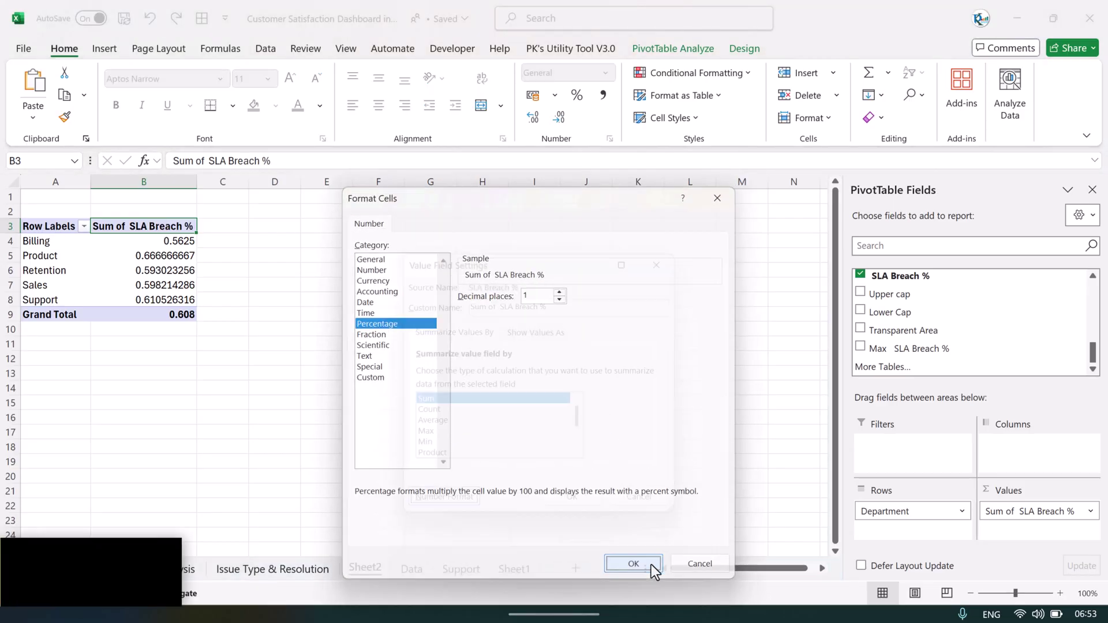
pyautogui.click(572, 497)
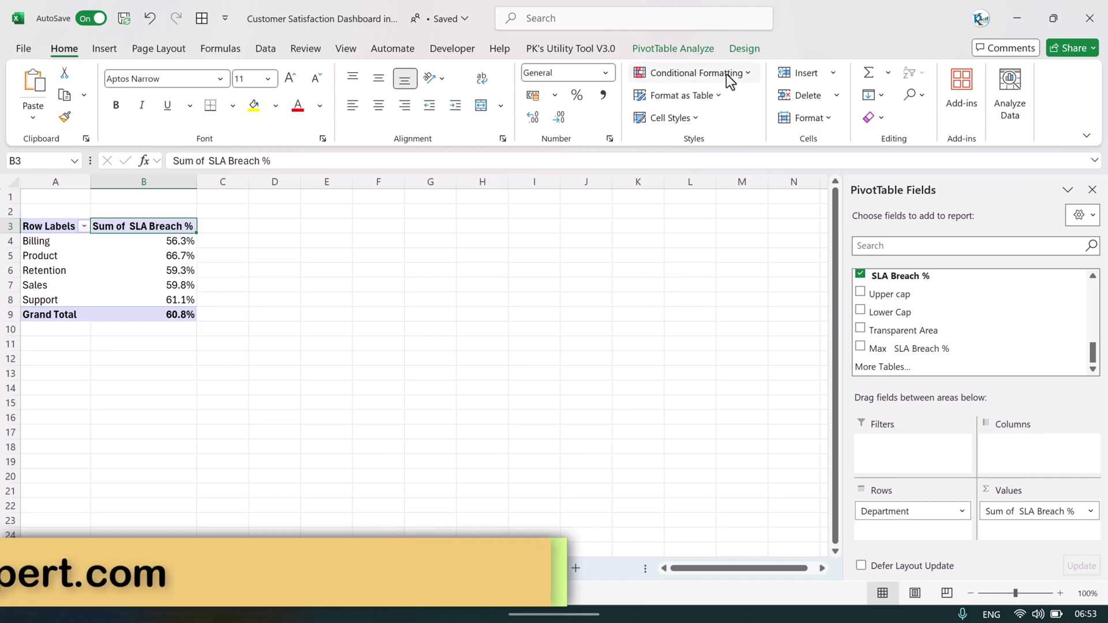
# Step: Inspect the formula of the Max SLA Breach % calculated field and close the dialog without changes
pyautogui.click(681, 50)
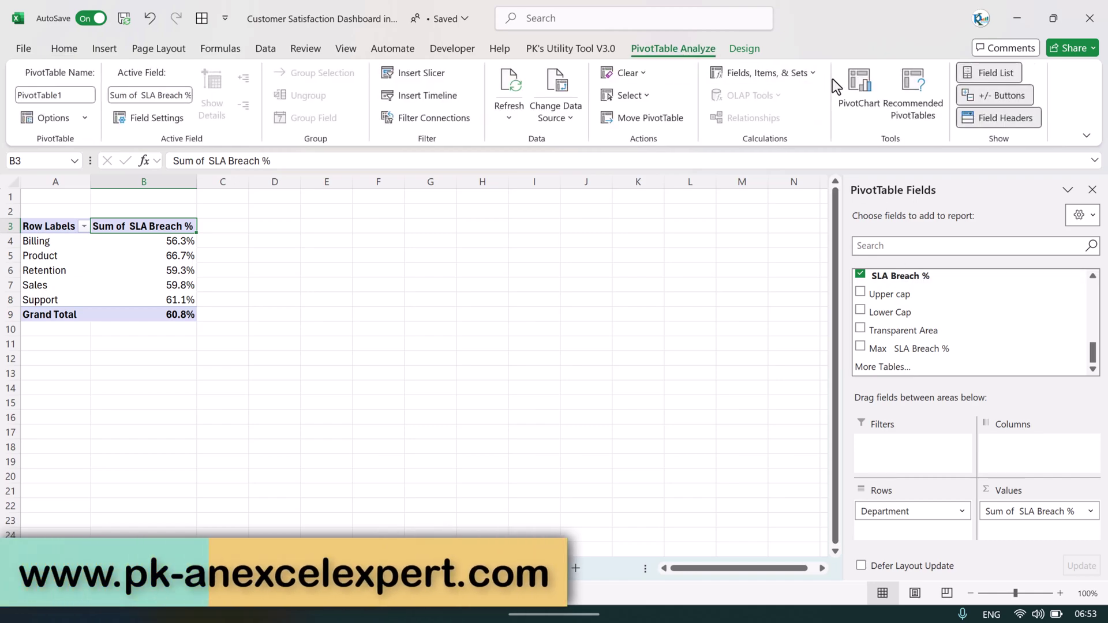
pyautogui.click(814, 71)
pyautogui.click(795, 101)
pyautogui.click(614, 298)
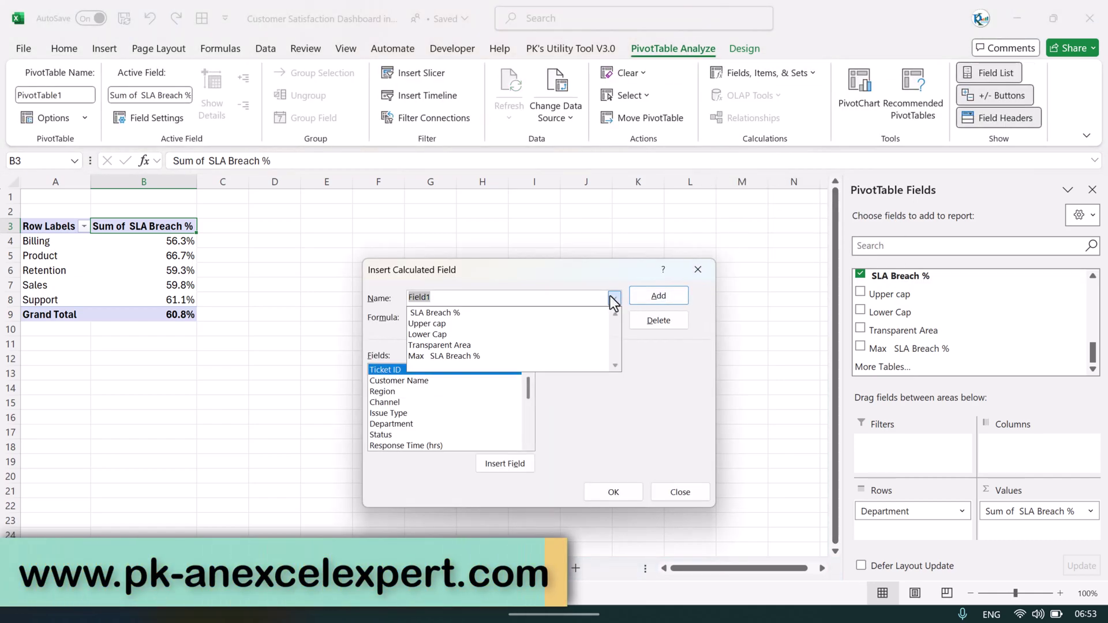
pyautogui.click(466, 356)
pyautogui.click(452, 319)
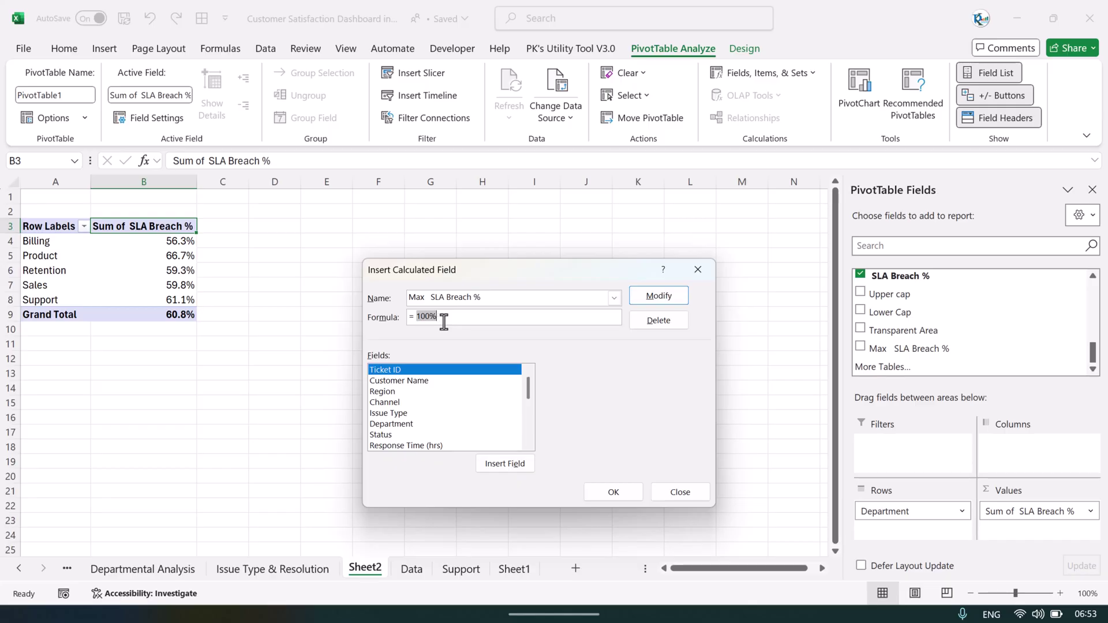
pyautogui.click(698, 270)
# Step: Add the Max SLA Breach % field to the PivotTable's values and format it as a percentage with 1 decimal place
pyautogui.moveTo(918, 348); pyautogui.dragTo(986, 487)
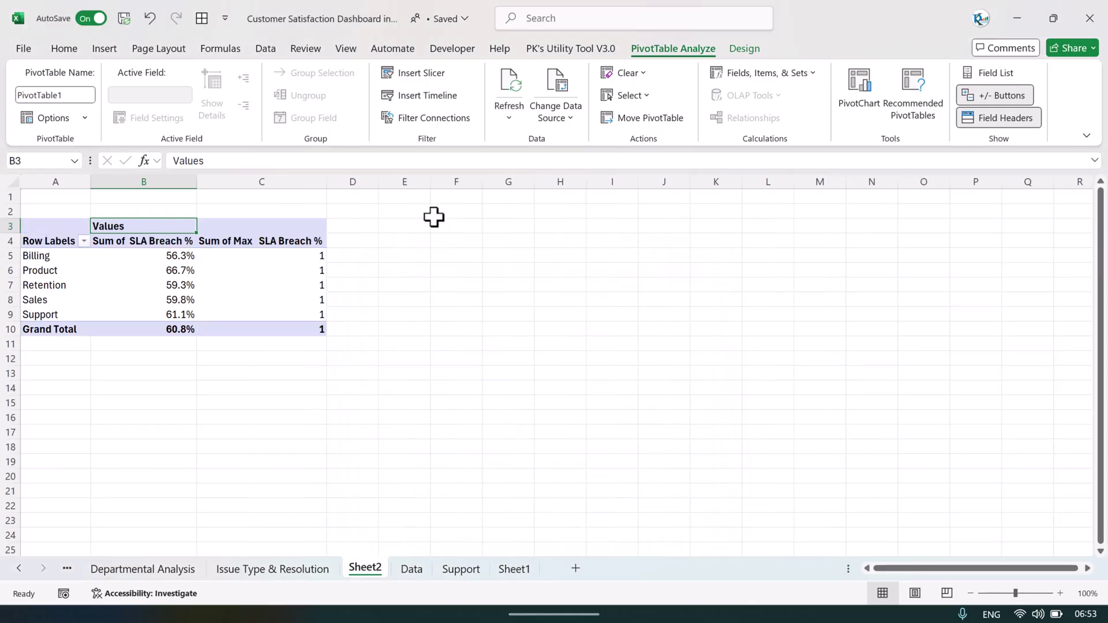
pyautogui.doubleClick(272, 239)
pyautogui.click(463, 494)
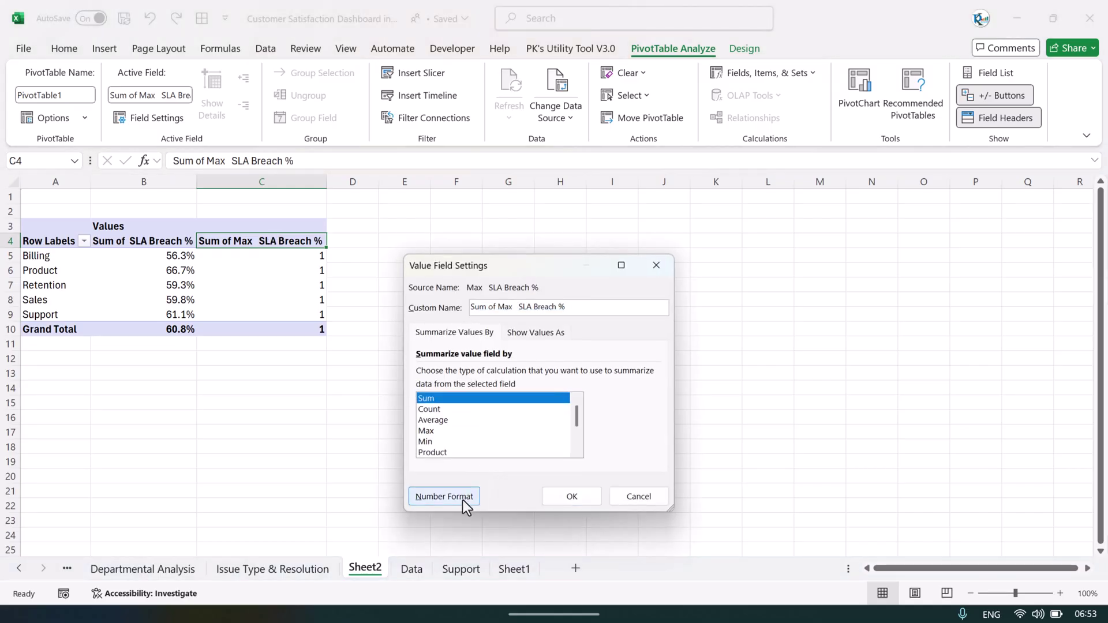
pyautogui.click(379, 270)
pyautogui.click(560, 299)
pyautogui.click(634, 565)
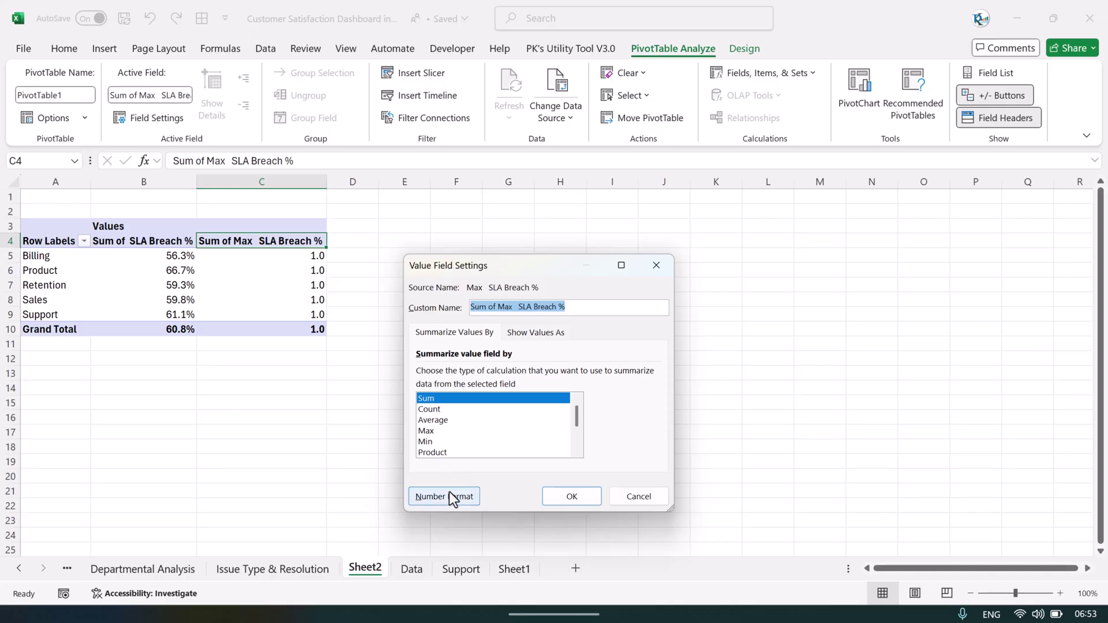
pyautogui.click(456, 495)
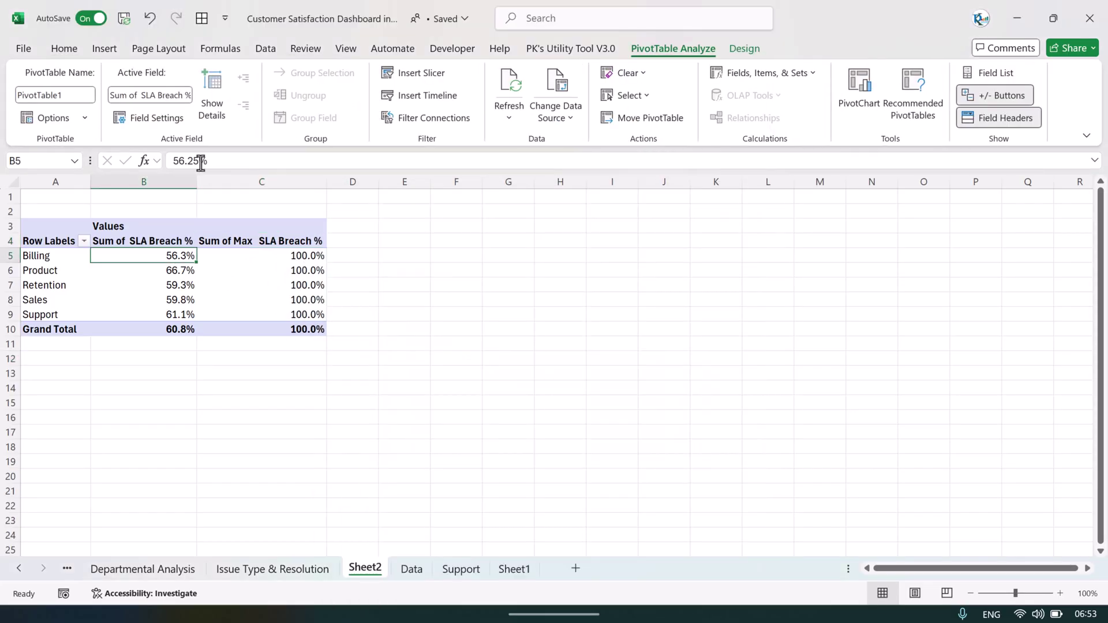
# Step: Hide the gridlines on Sheet2
pyautogui.click(470, 311)
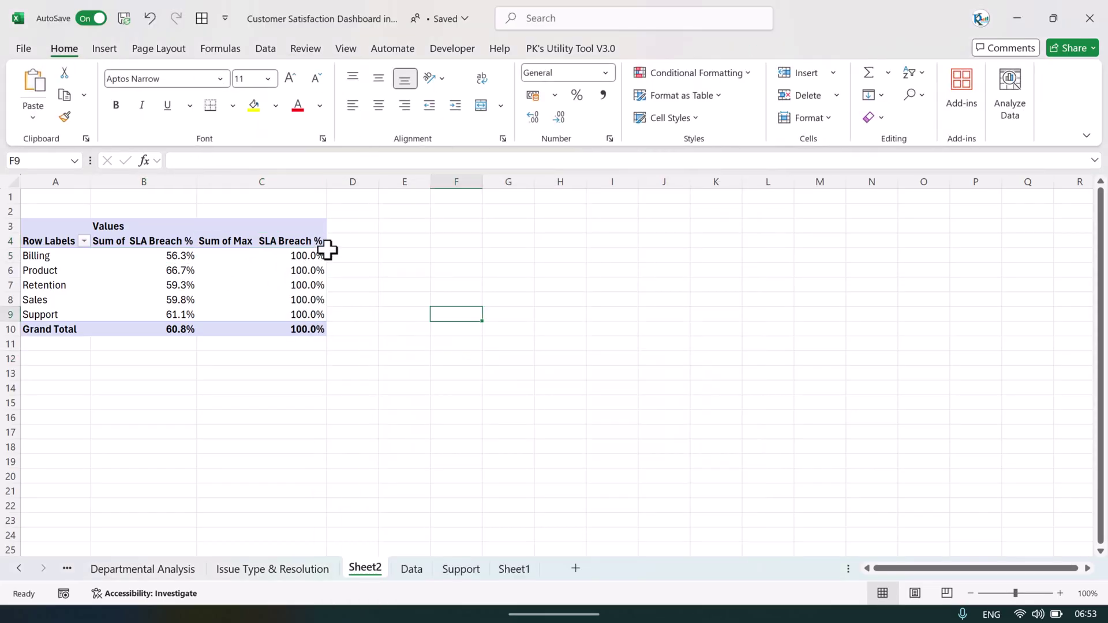
pyautogui.click(306, 269)
pyautogui.click(346, 49)
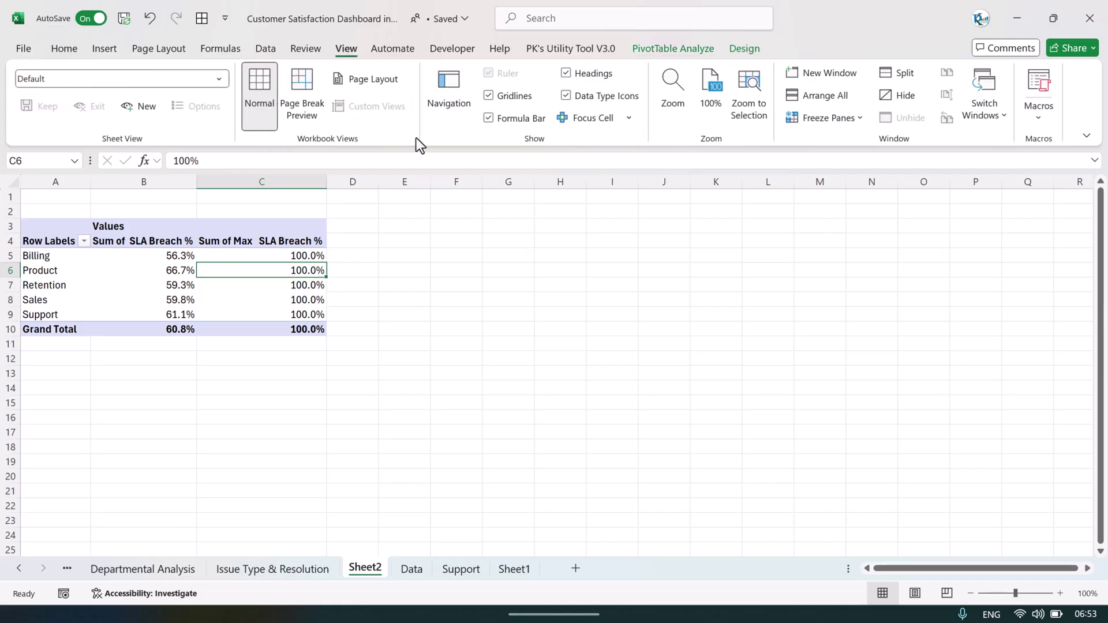
pyautogui.click(516, 102)
pyautogui.click(508, 269)
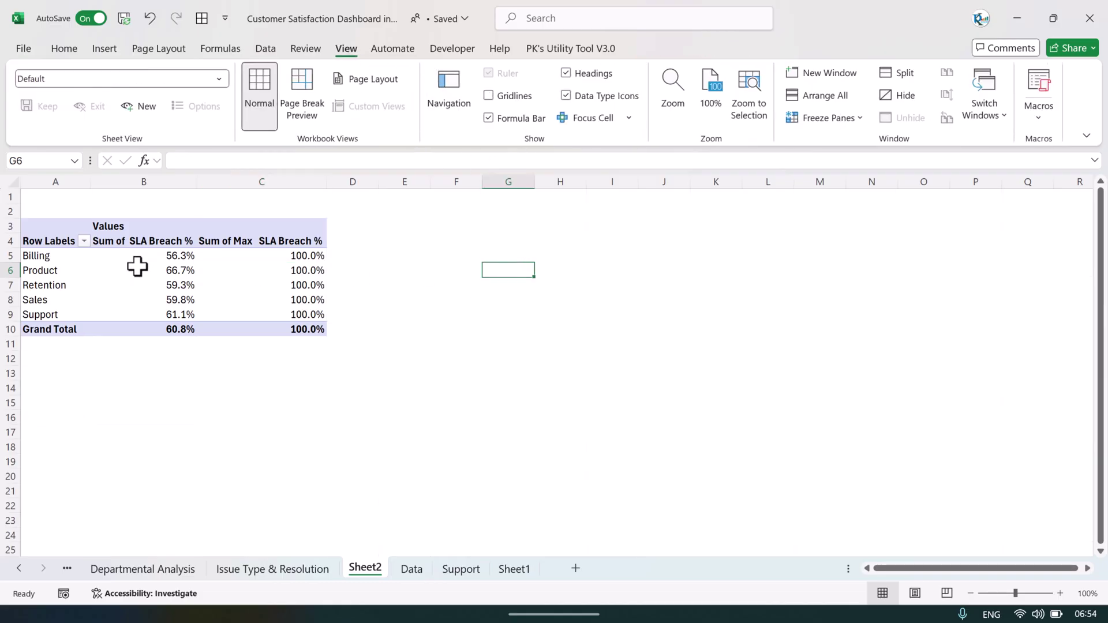
# Step: Insert a 2-D clustered column PivotChart from the PivotTable, place it beside the table in columns D to L, and enlarge it
pyautogui.click(188, 273)
pyautogui.click(106, 49)
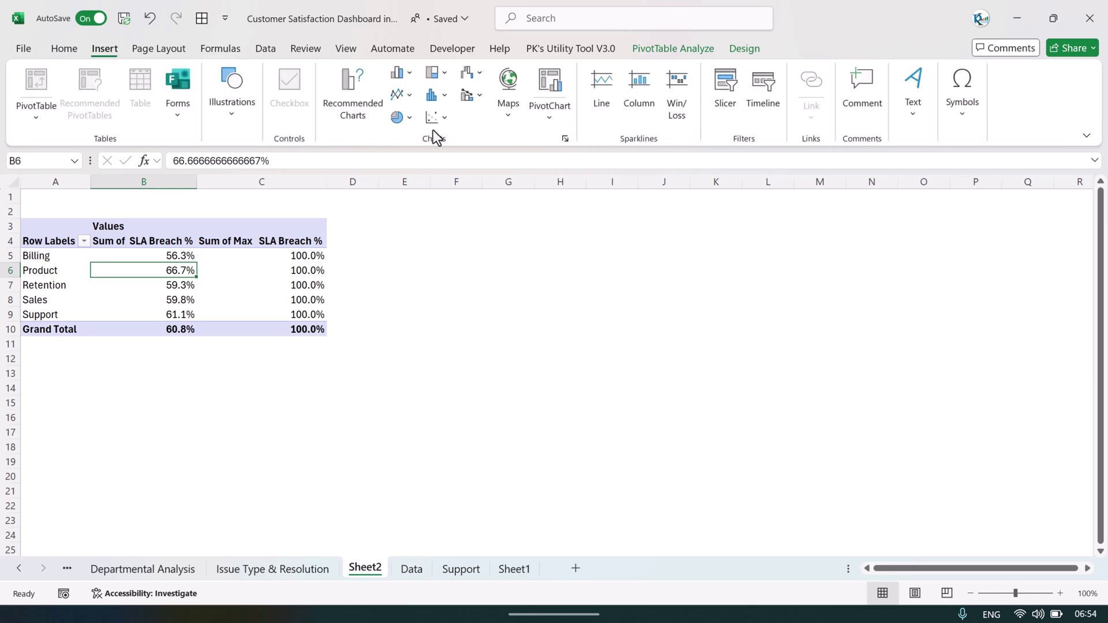
pyautogui.click(412, 76)
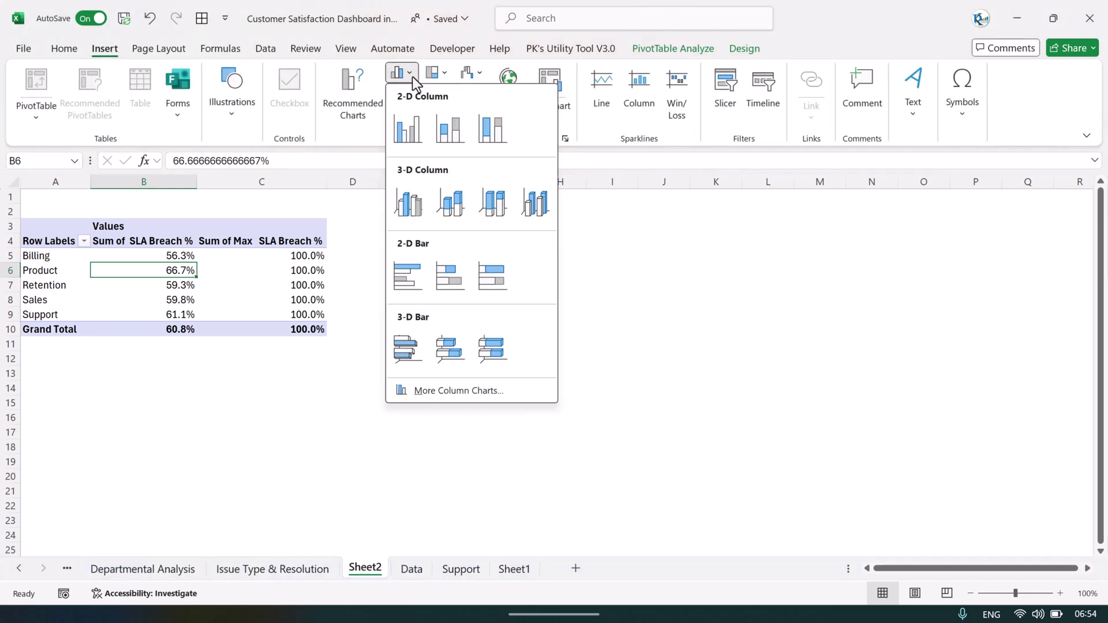
pyautogui.click(412, 137)
pyautogui.moveTo(601, 267); pyautogui.dragTo(578, 204)
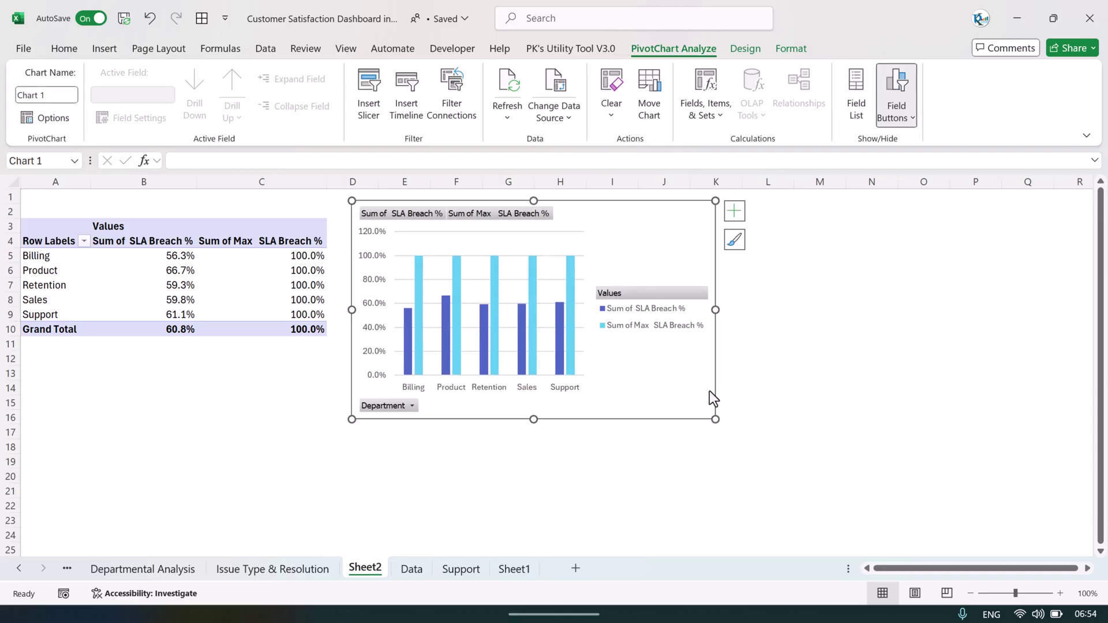
pyautogui.moveTo(716, 420); pyautogui.dragTo(790, 453)
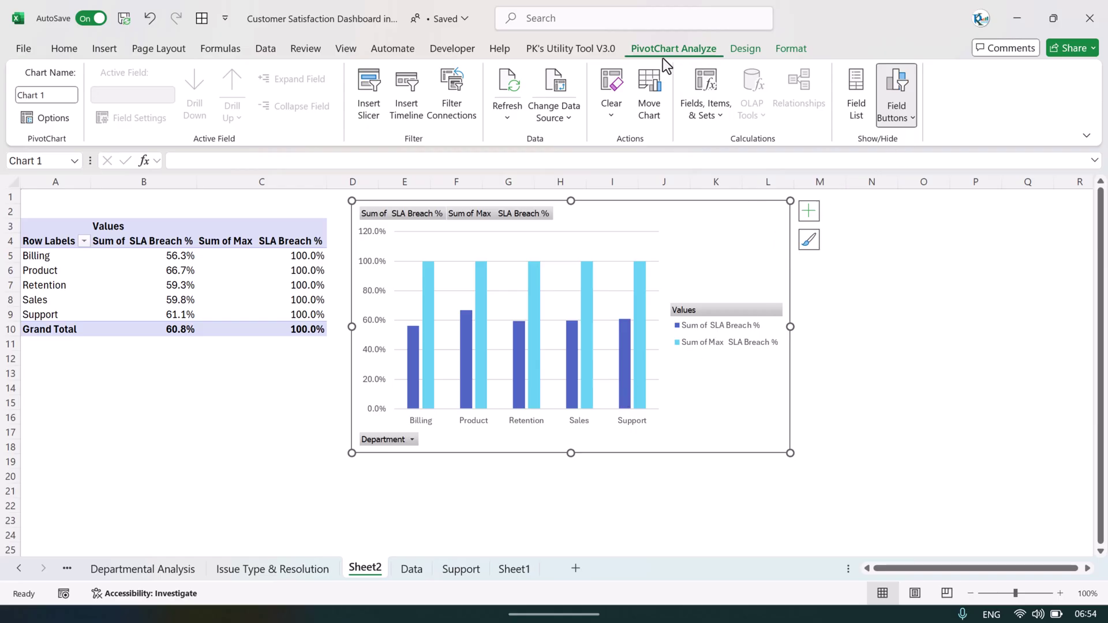
# Step: Hide all field buttons on the PivotChart and widen it to column M
pyautogui.click(912, 120)
pyautogui.click(939, 261)
pyautogui.moveTo(792, 329); pyautogui.dragTo(824, 329)
# Step: Remove the legend, gridlines and vertical percentage axis from the PivotChart
pyautogui.click(768, 338)
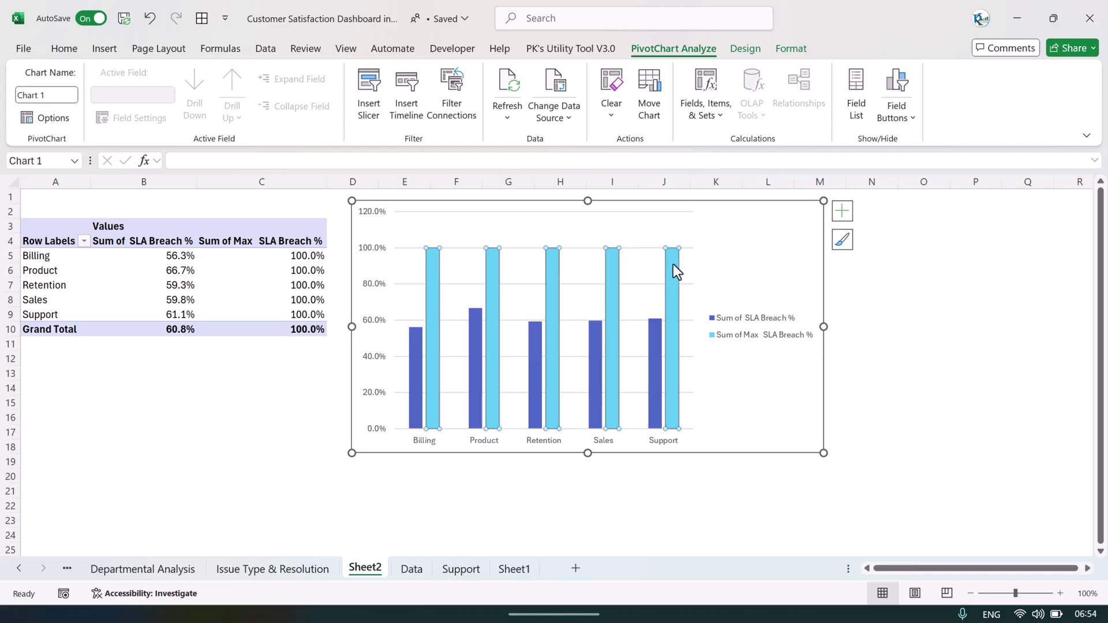
pyautogui.click(433, 280)
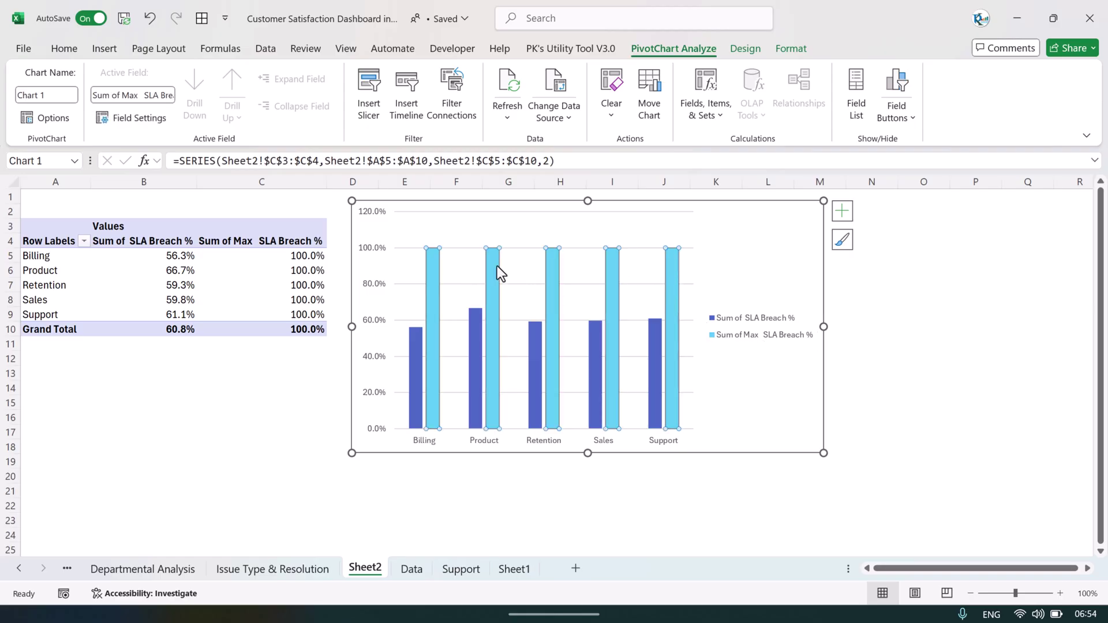
pyautogui.click(470, 342)
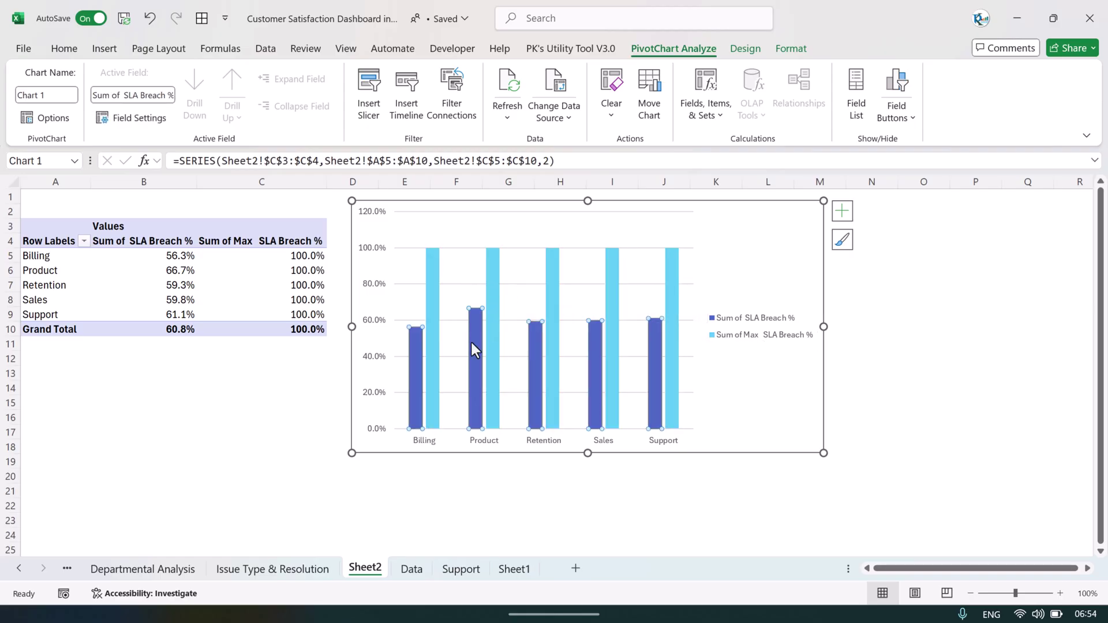
pyautogui.click(770, 337)
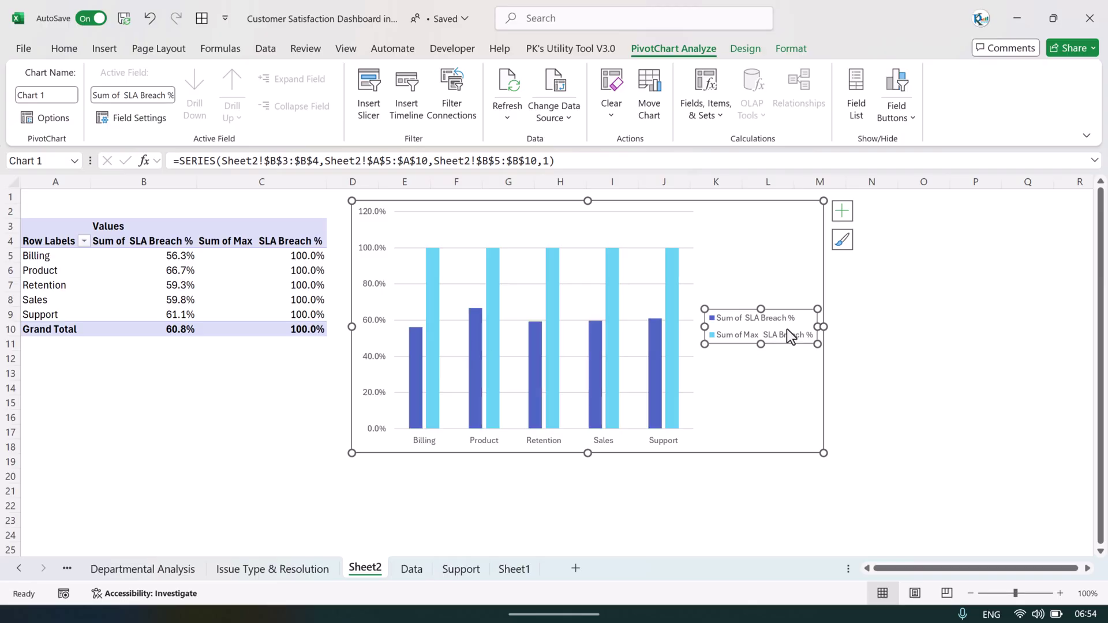
pyautogui.click(842, 211)
pyautogui.click(871, 383)
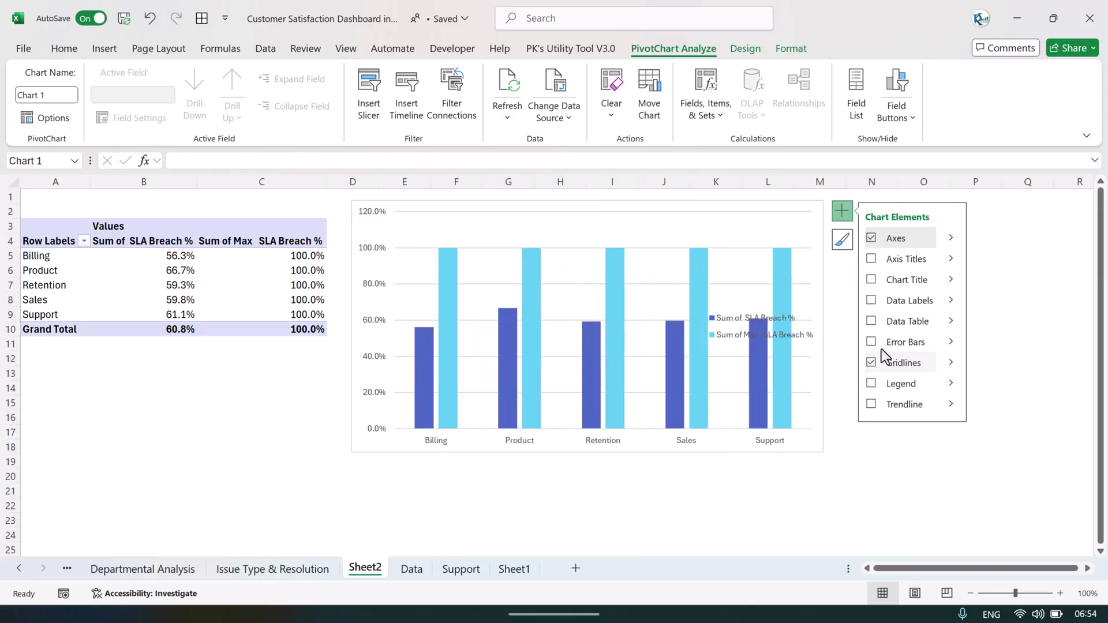
pyautogui.click(869, 364)
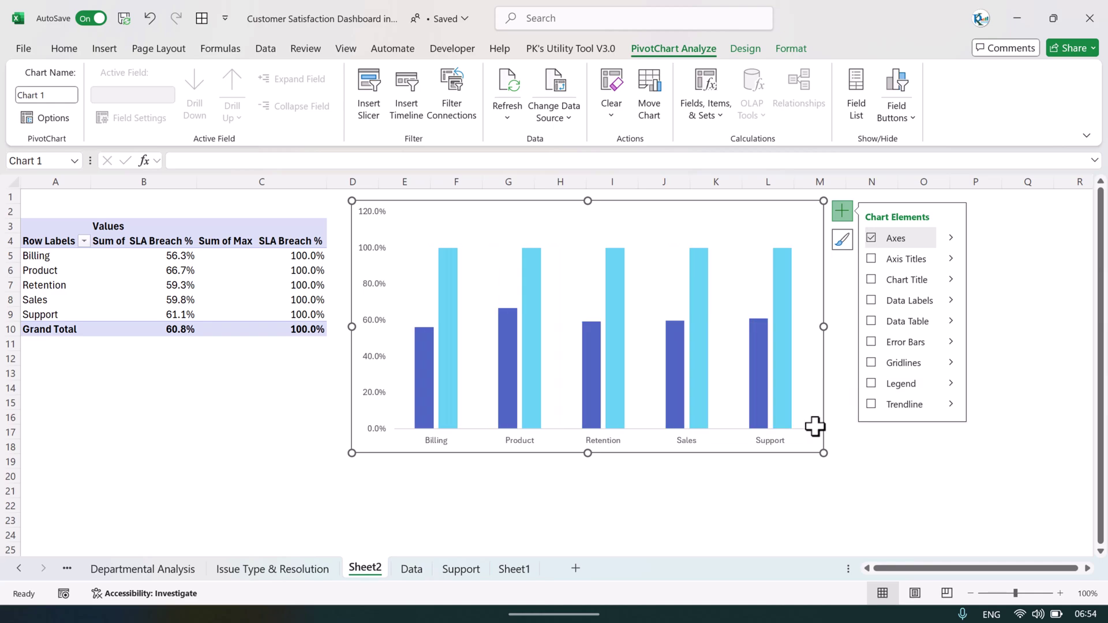
pyautogui.click(369, 291)
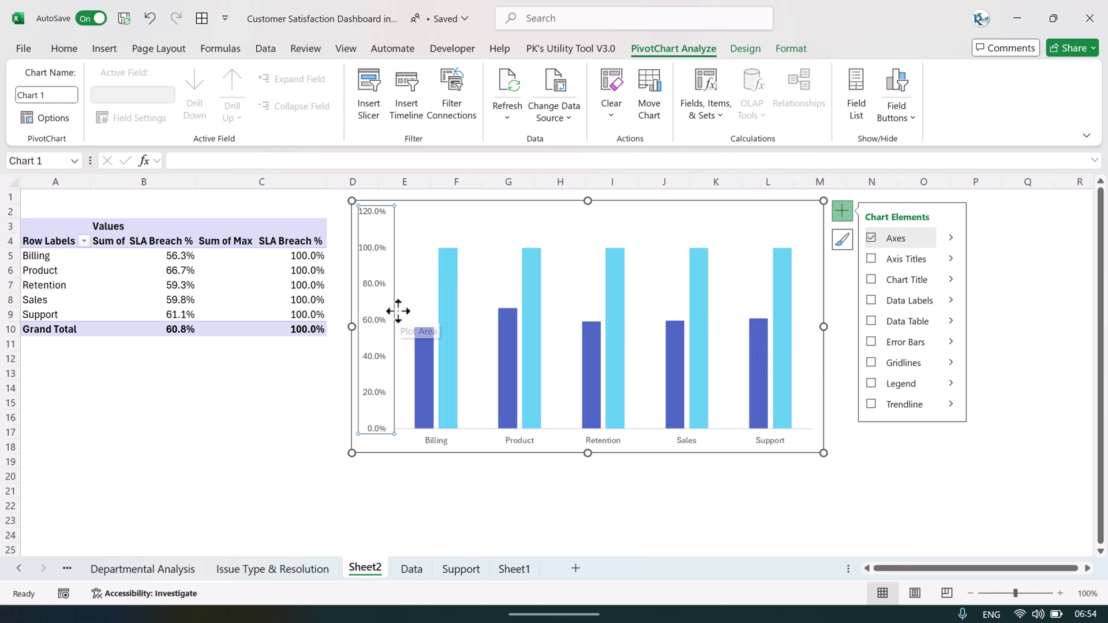
pyautogui.press('Delete')
# Step: Insert a 2.54 by 2.54 cm circle on the blank area beside the chart, over columns O and P
pyautogui.click(922, 503)
pyautogui.moveTo(975, 569); pyautogui.dragTo(1065, 577)
pyautogui.click(721, 314)
pyautogui.click(116, 55)
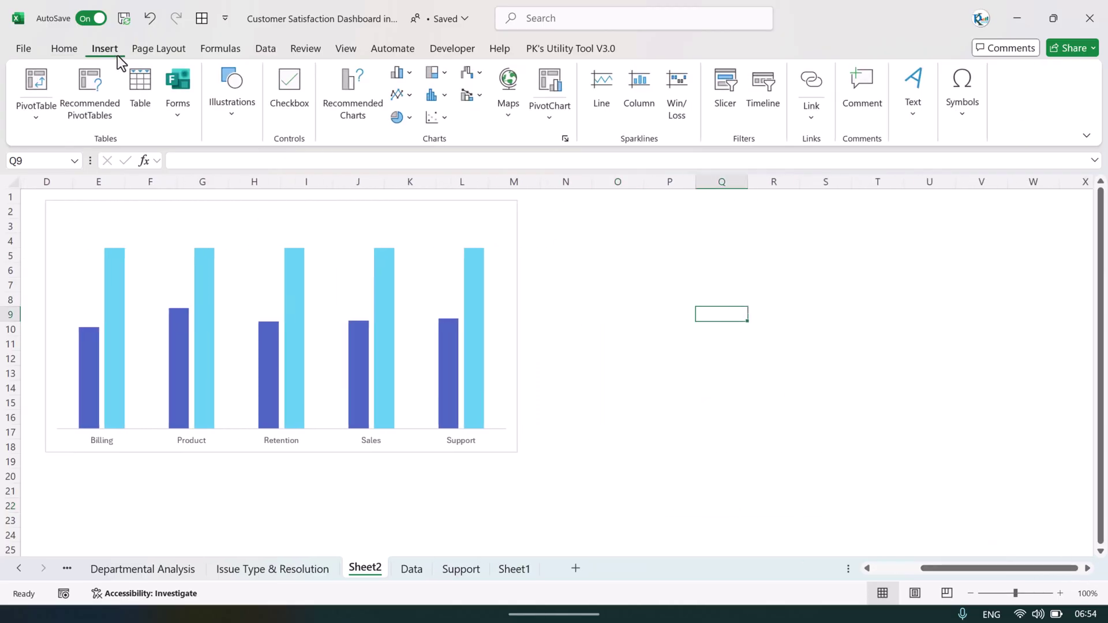
pyautogui.click(234, 123)
pyautogui.click(257, 185)
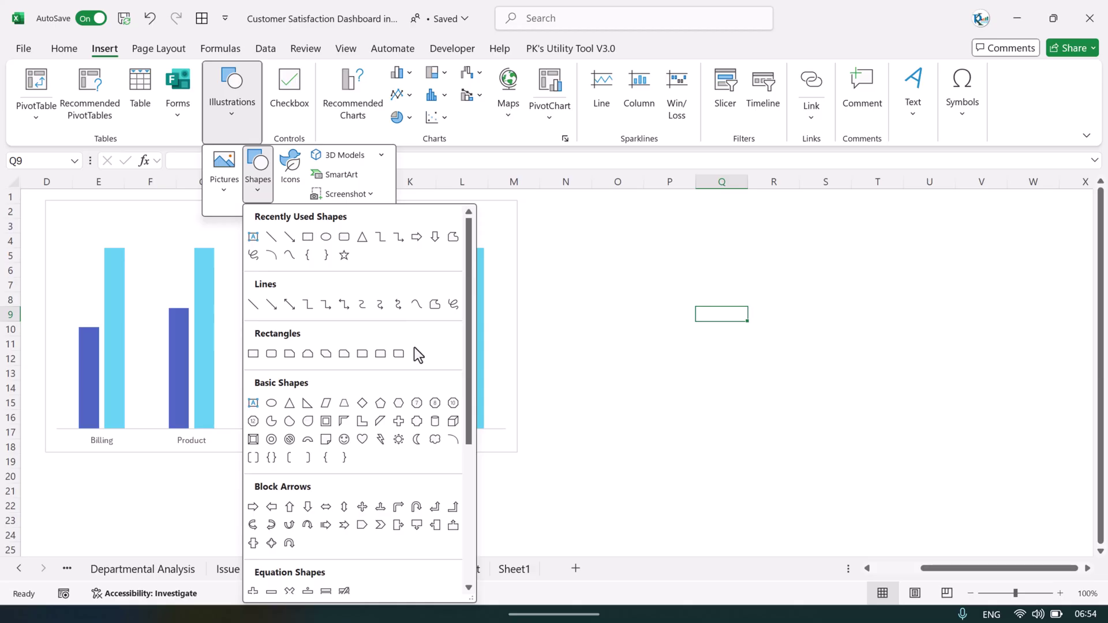
pyautogui.click(271, 404)
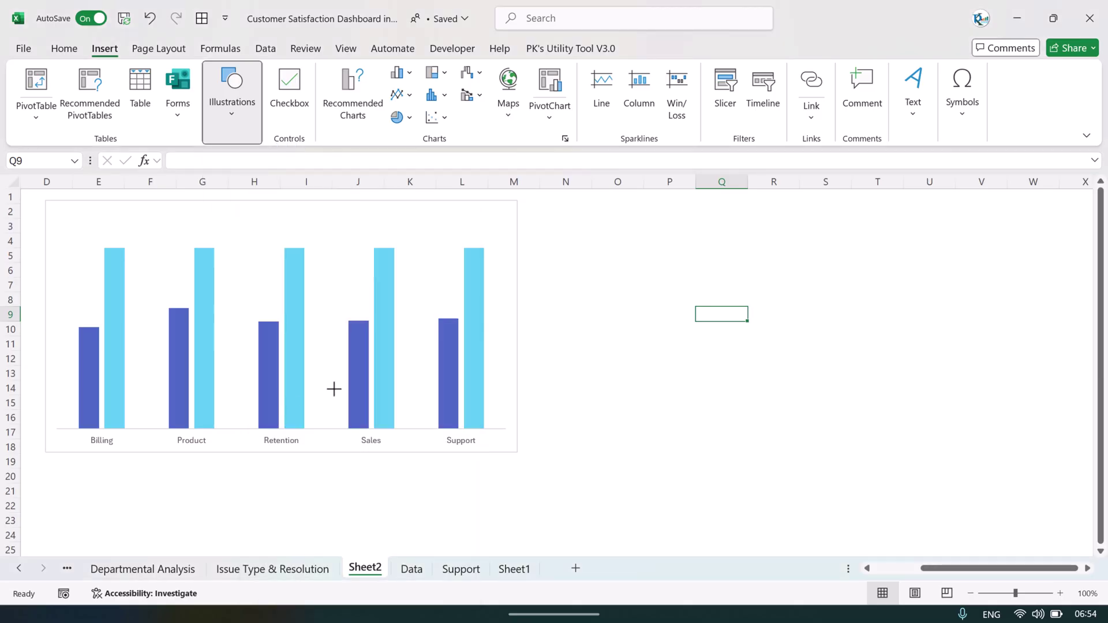
pyautogui.click(676, 241)
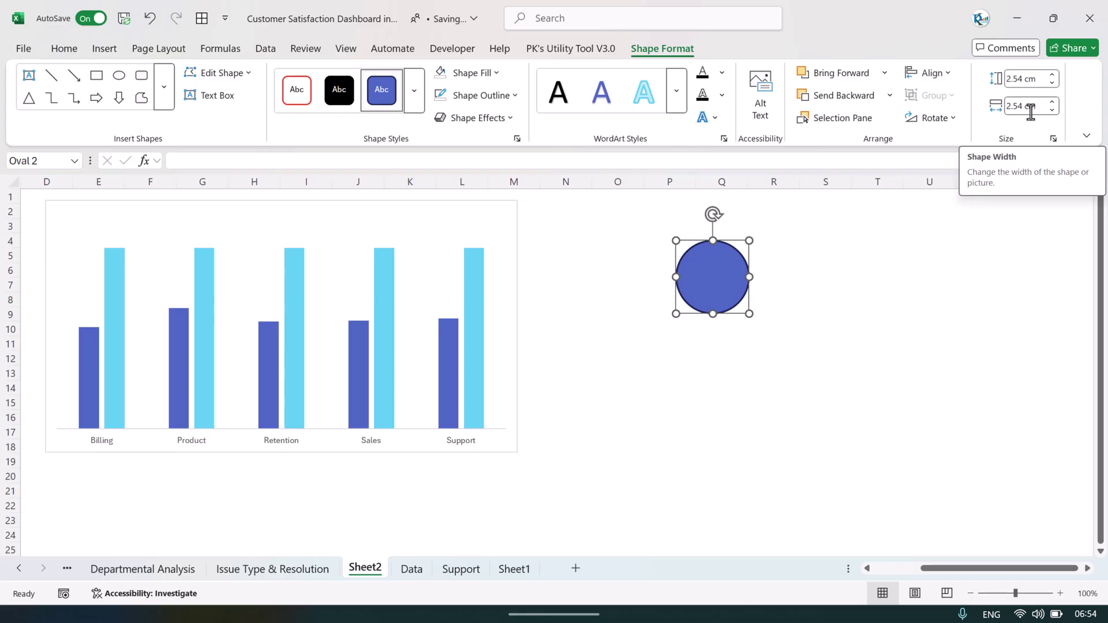
pyautogui.moveTo(710, 274); pyautogui.dragTo(654, 272)
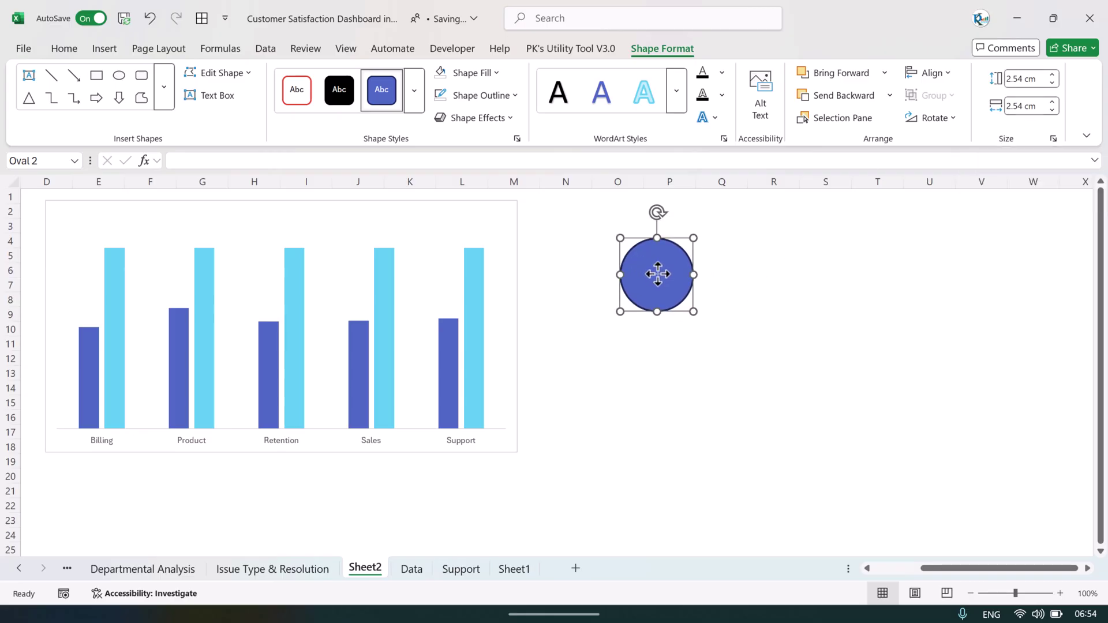
# Step: Give the circle a dark green theme fill and a matching dark green outline
pyautogui.click(468, 75)
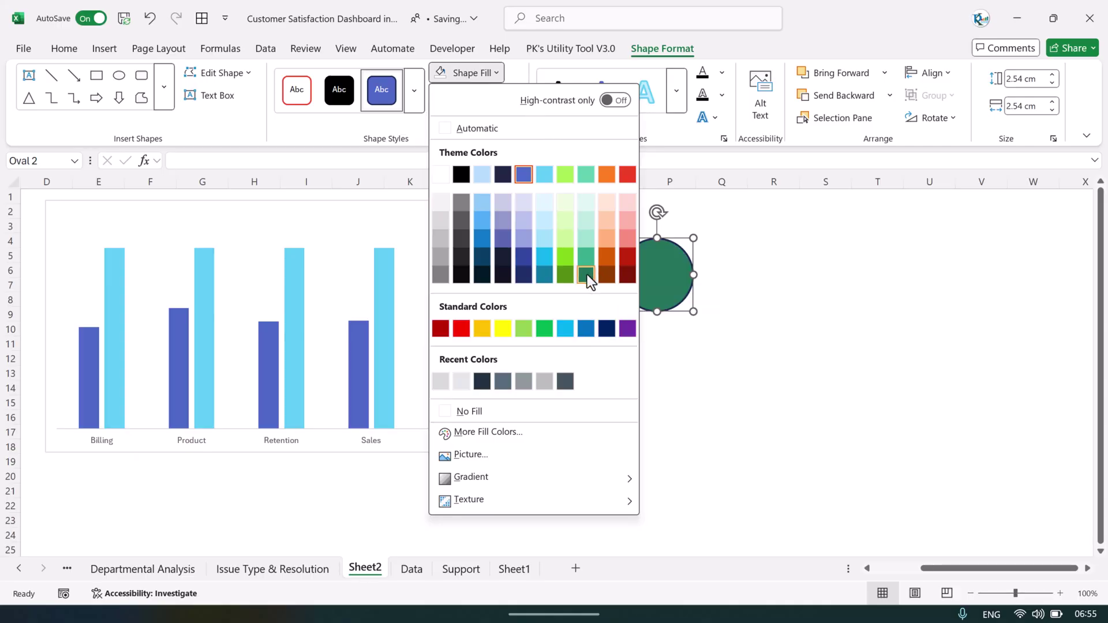
pyautogui.click(587, 275)
pyautogui.click(476, 95)
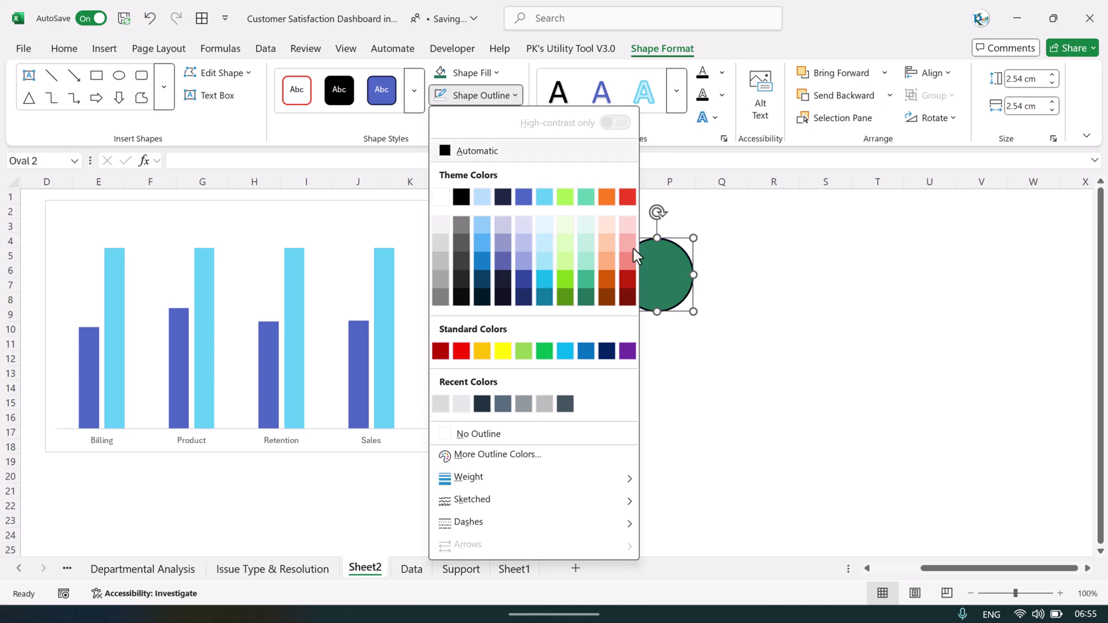
pyautogui.click(590, 293)
pyautogui.click(791, 286)
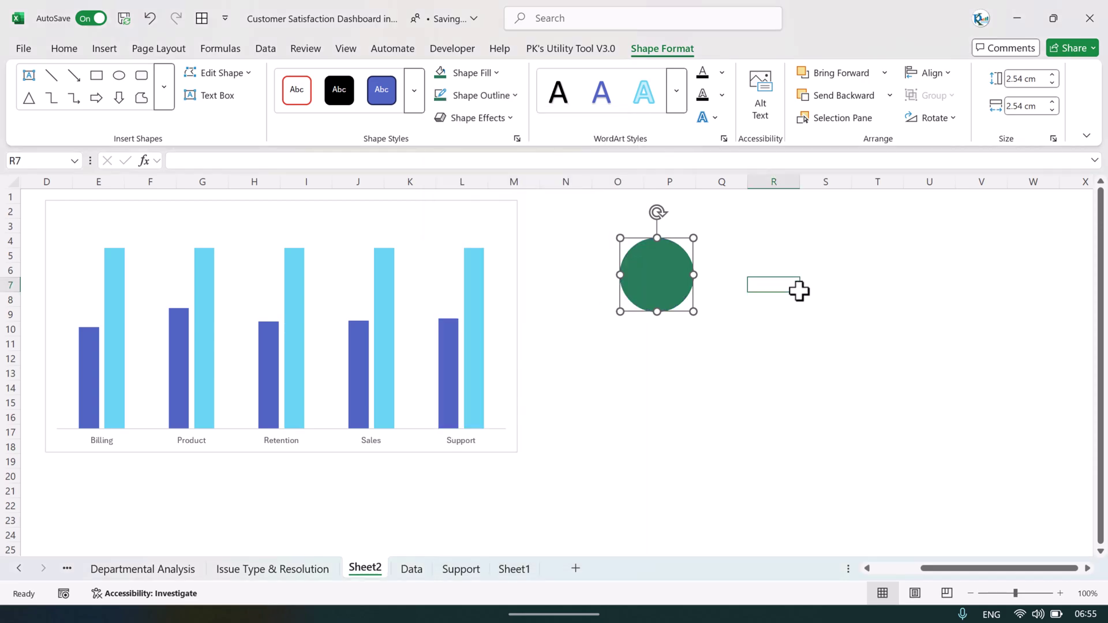
# Step: Apply the first top bevel preset to the green circle with 36 pt width and 36 pt height so it looks like a sphere
pyautogui.click(666, 282)
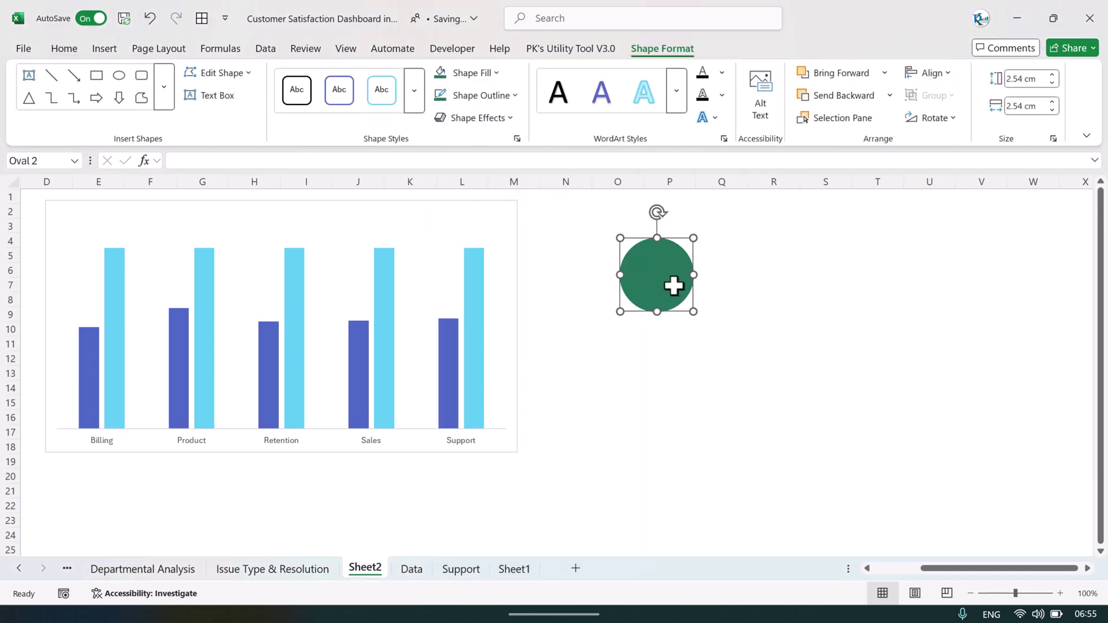
pyautogui.rightClick(654, 267)
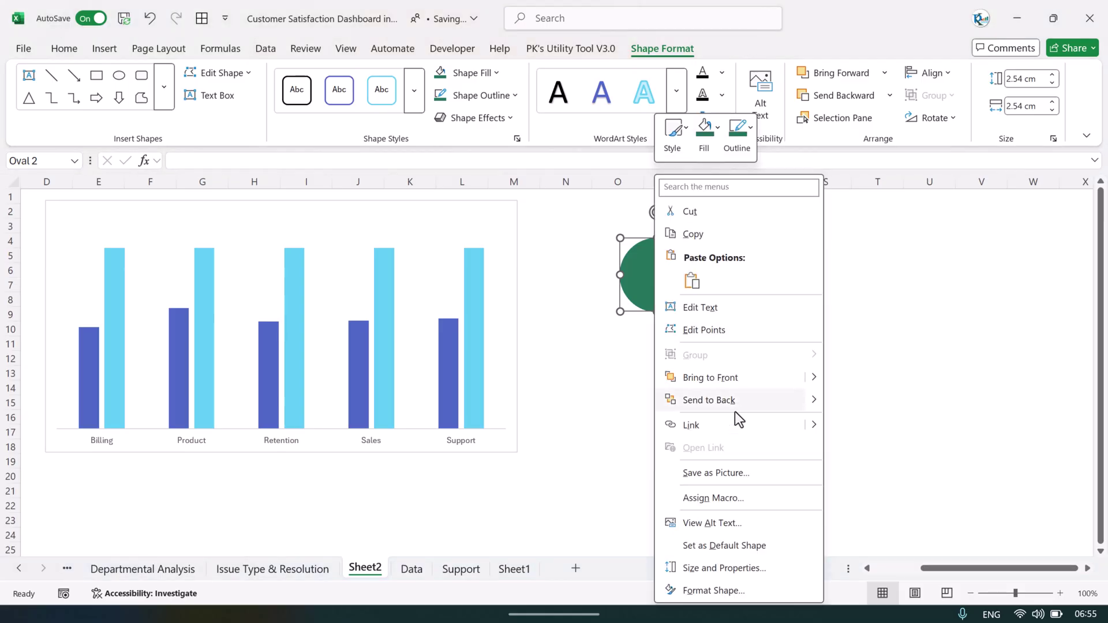
pyautogui.click(713, 590)
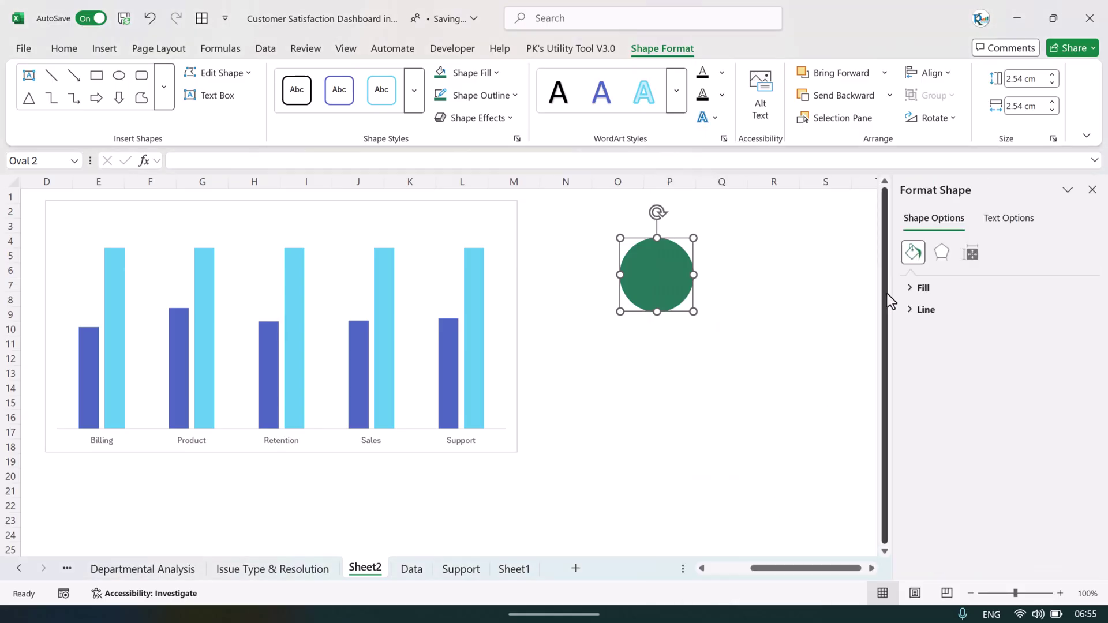
pyautogui.click(942, 254)
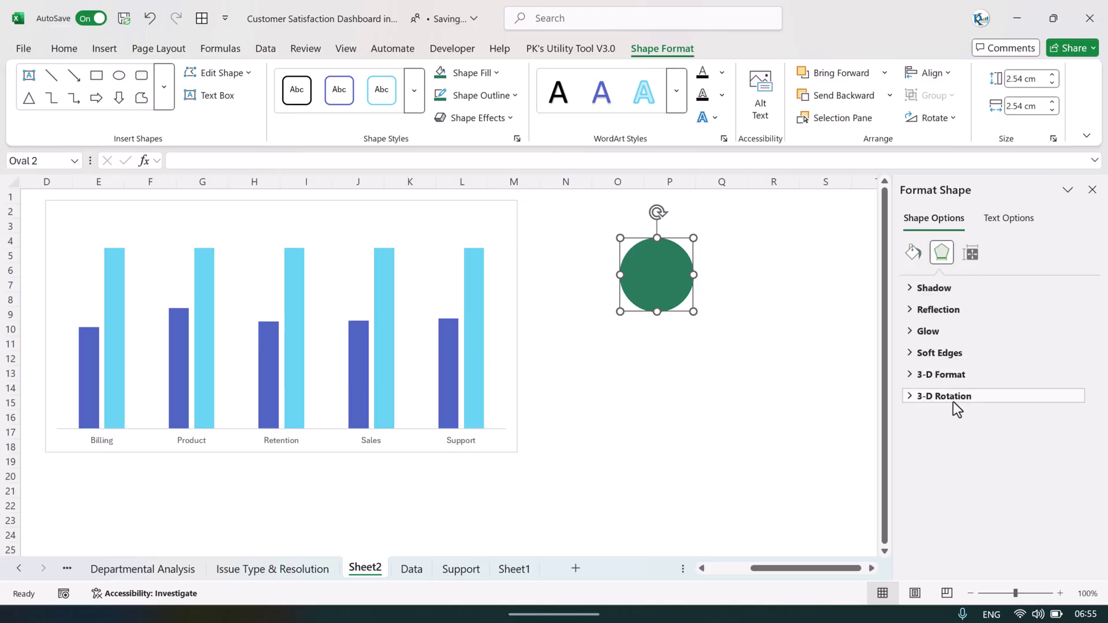
pyautogui.click(936, 375)
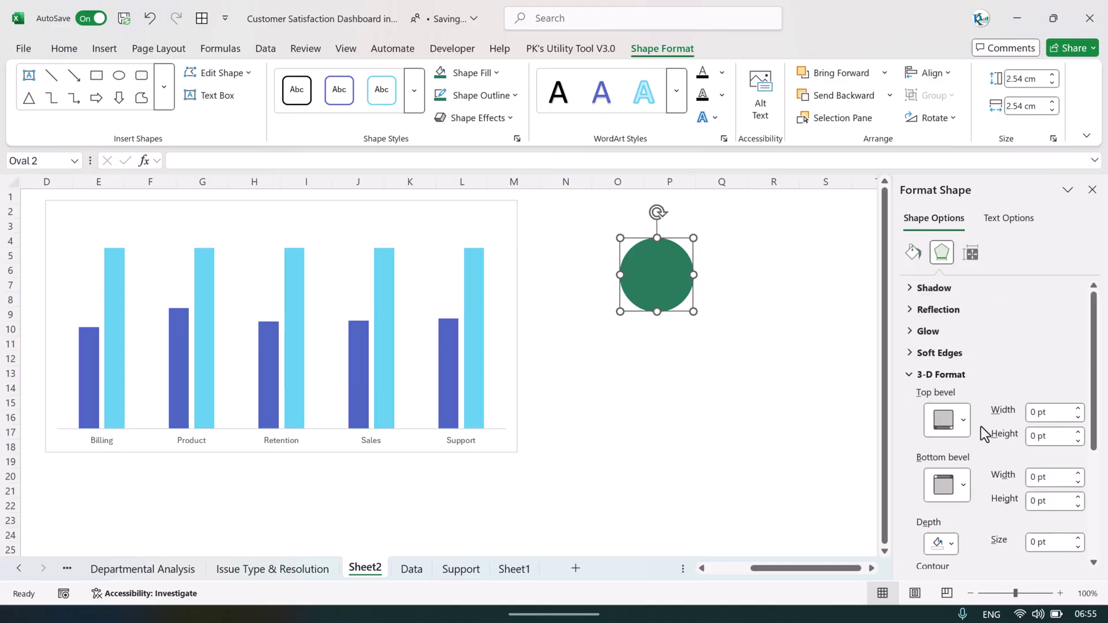
pyautogui.click(963, 422)
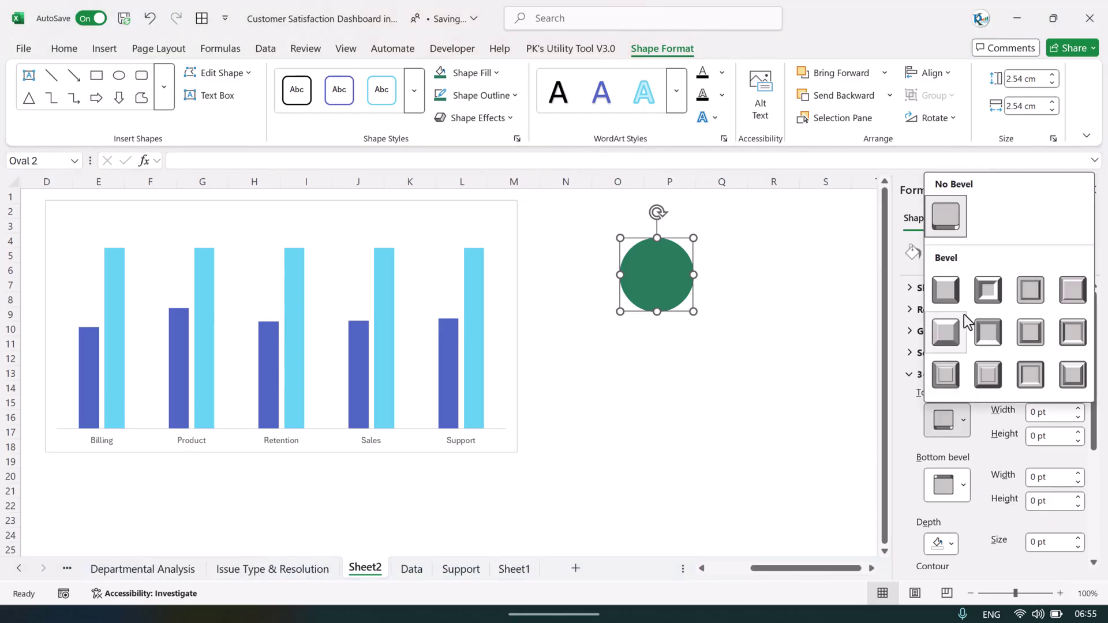
pyautogui.click(949, 295)
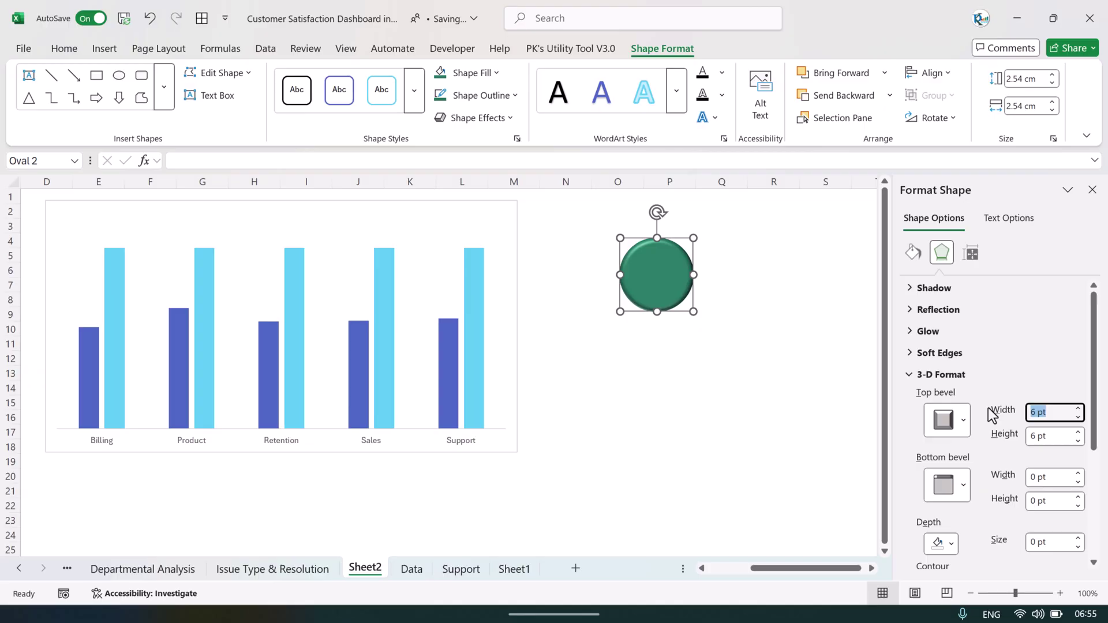
pyautogui.write('36')
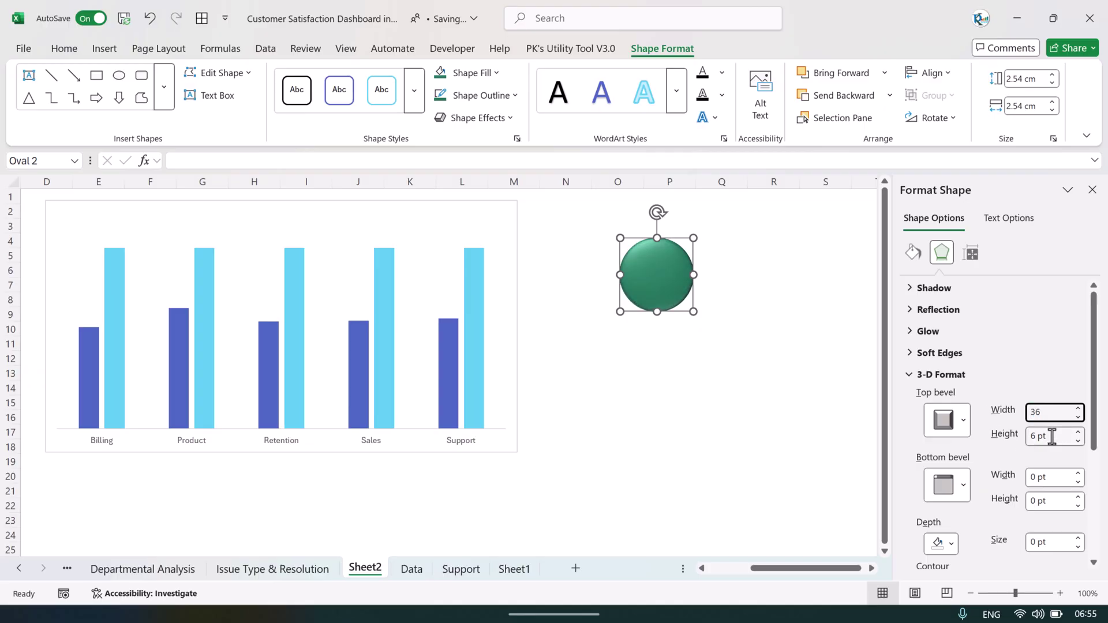
pyautogui.press('Tab')
pyautogui.write('36')
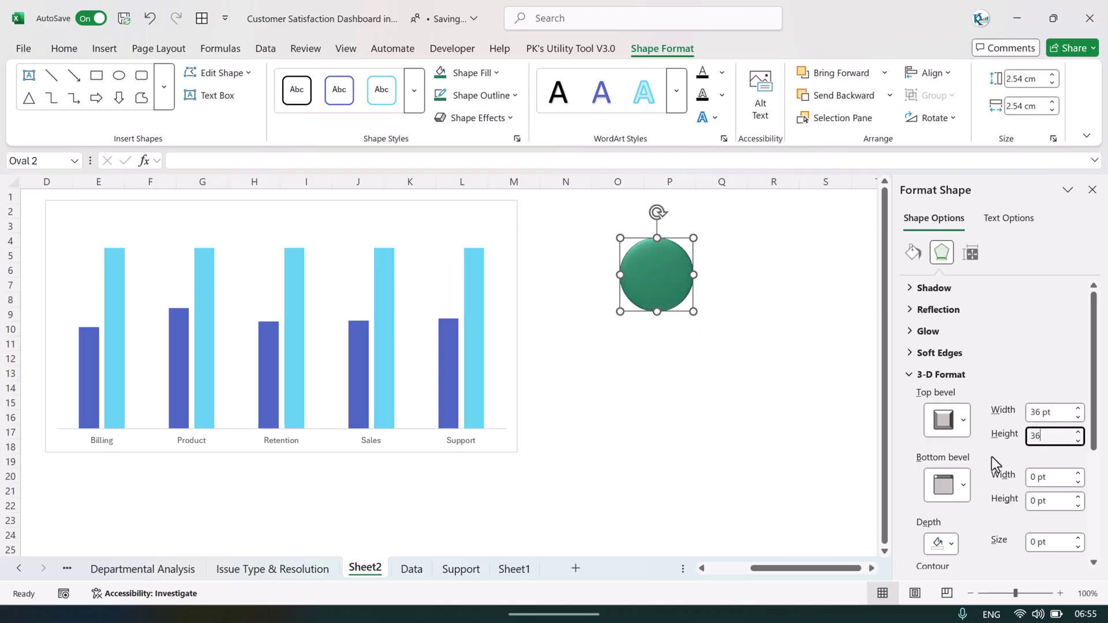
pyautogui.click(1060, 413)
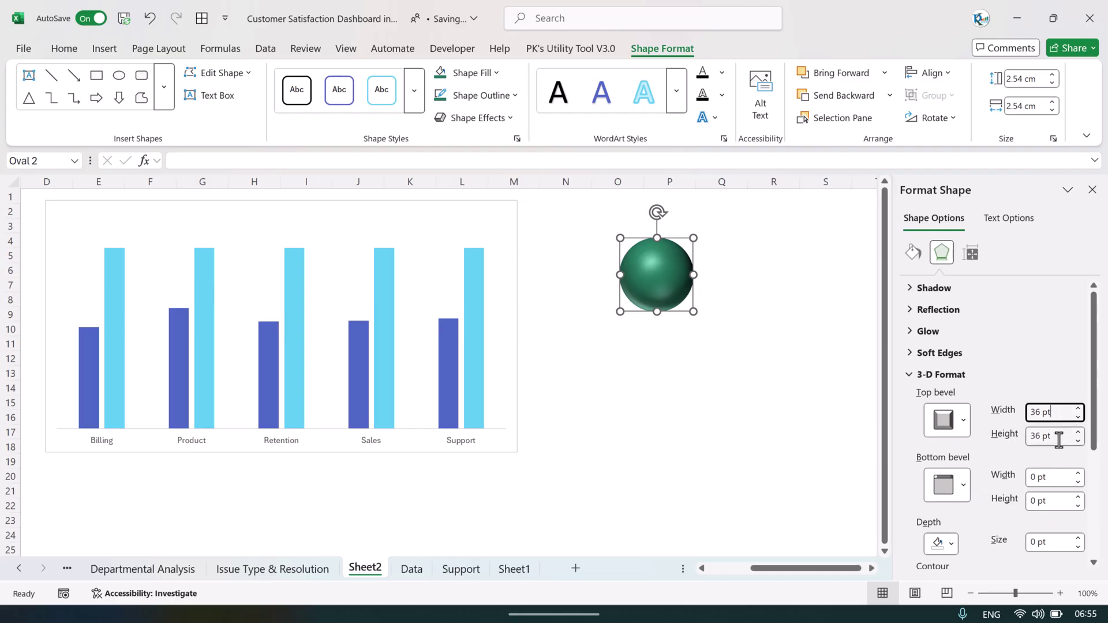
pyautogui.click(1092, 189)
pyautogui.click(812, 290)
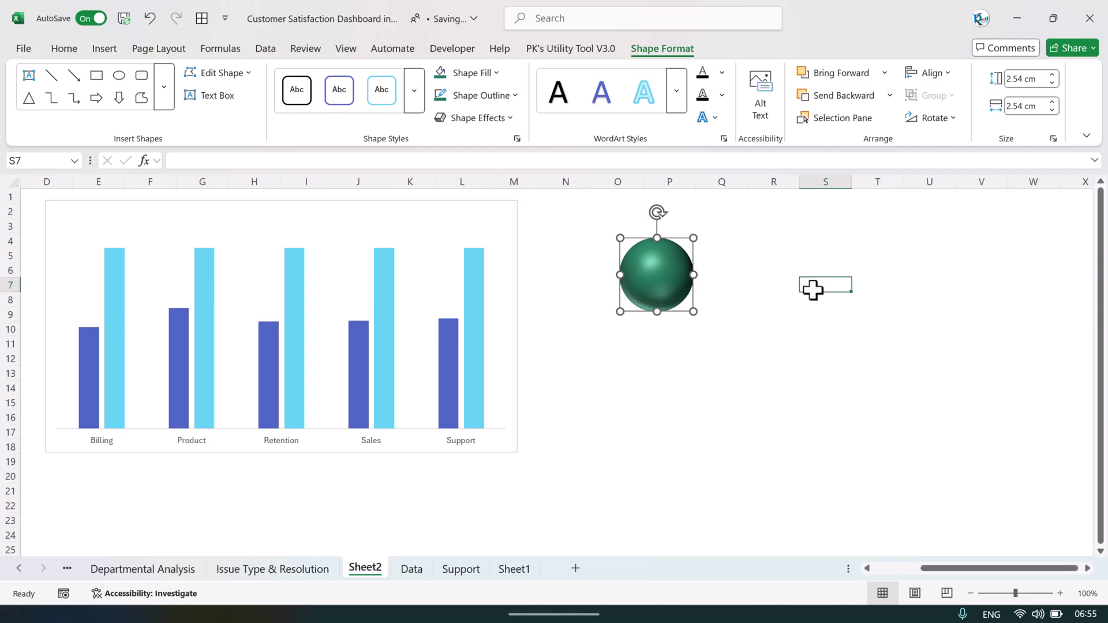
# Step: Shift the green sphere slightly, duplicate it, and place the copy beside the original over columns Q and R
pyautogui.moveTo(672, 290); pyautogui.dragTo(664, 289)
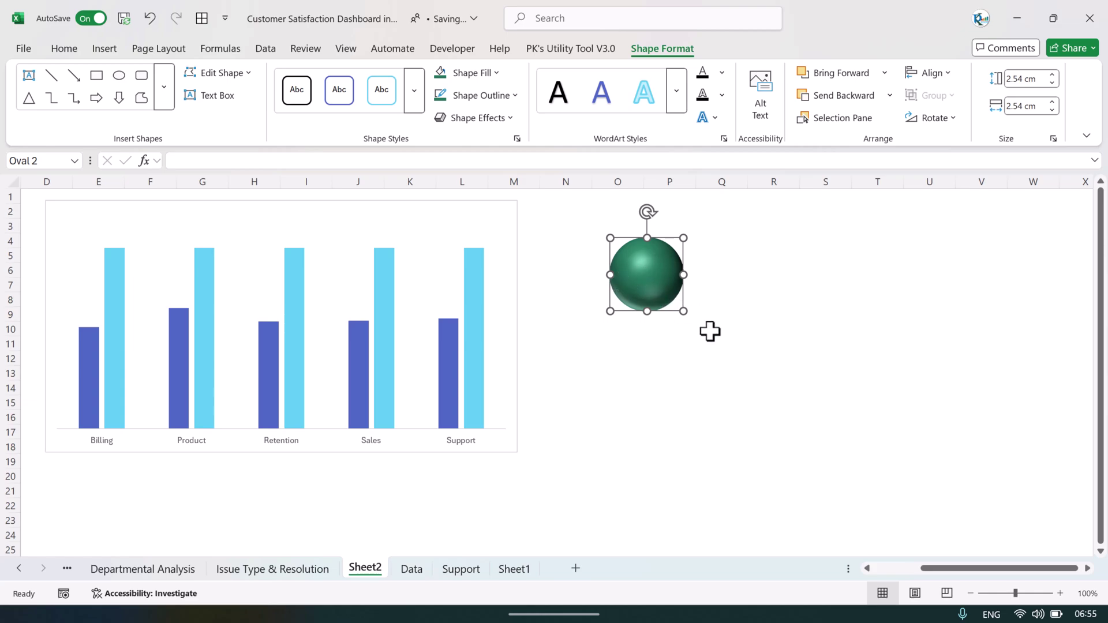
pyautogui.click(743, 332)
pyautogui.click(646, 282)
pyautogui.hotkey('ctrl', 'd')
pyautogui.moveTo(662, 294); pyautogui.dragTo(747, 284)
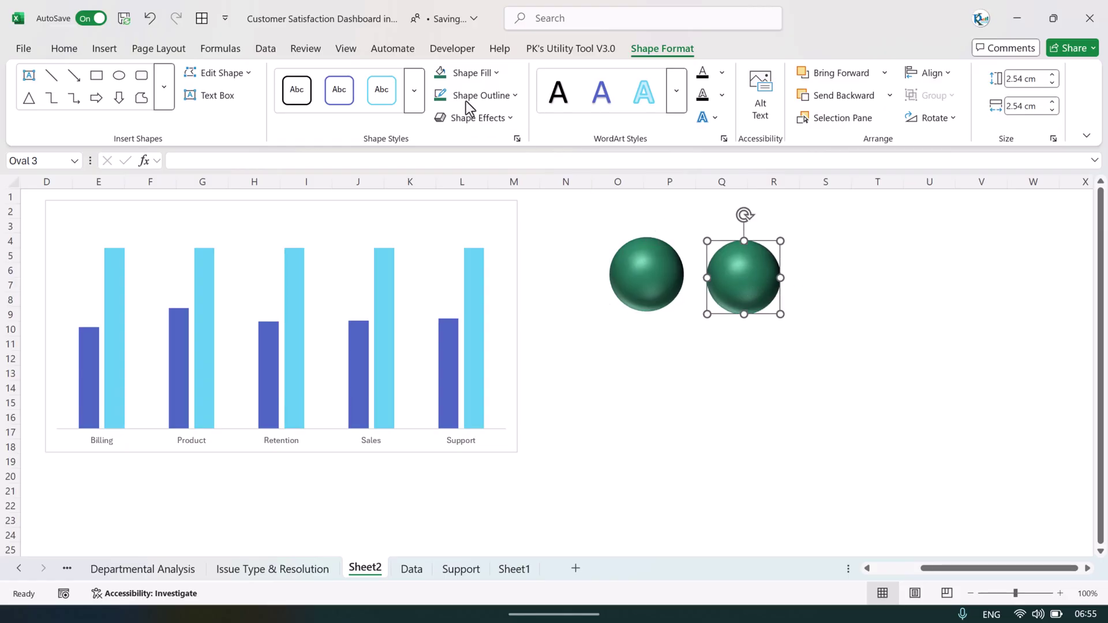
# Step: Remove the fill from the duplicated sphere so only its green outline is left
pyautogui.click(462, 77)
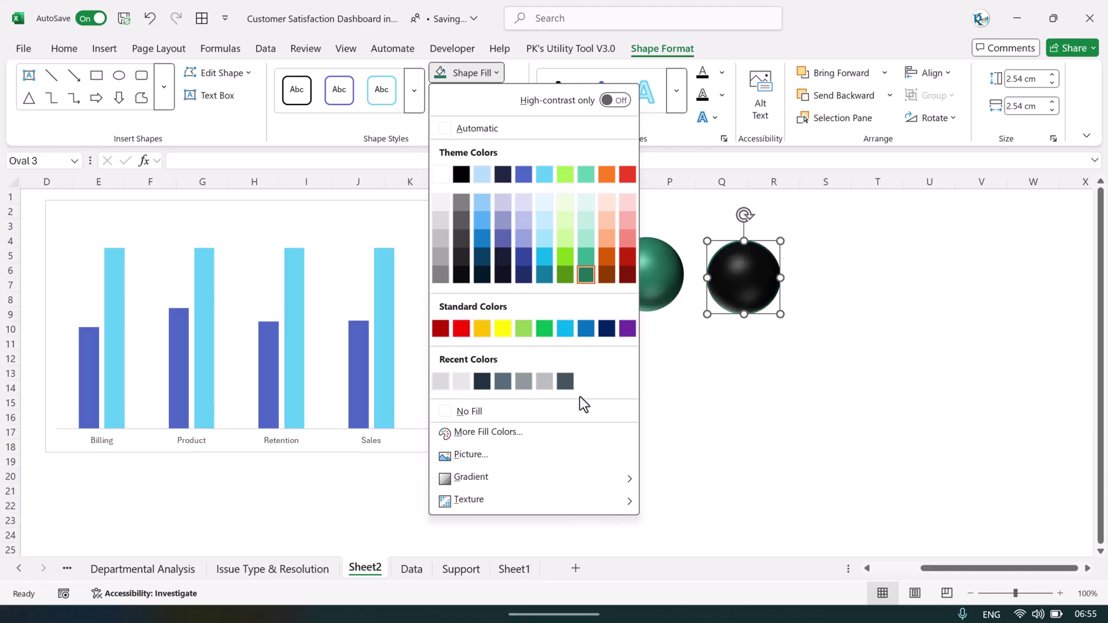
pyautogui.click(469, 411)
pyautogui.click(755, 384)
pyautogui.click(777, 260)
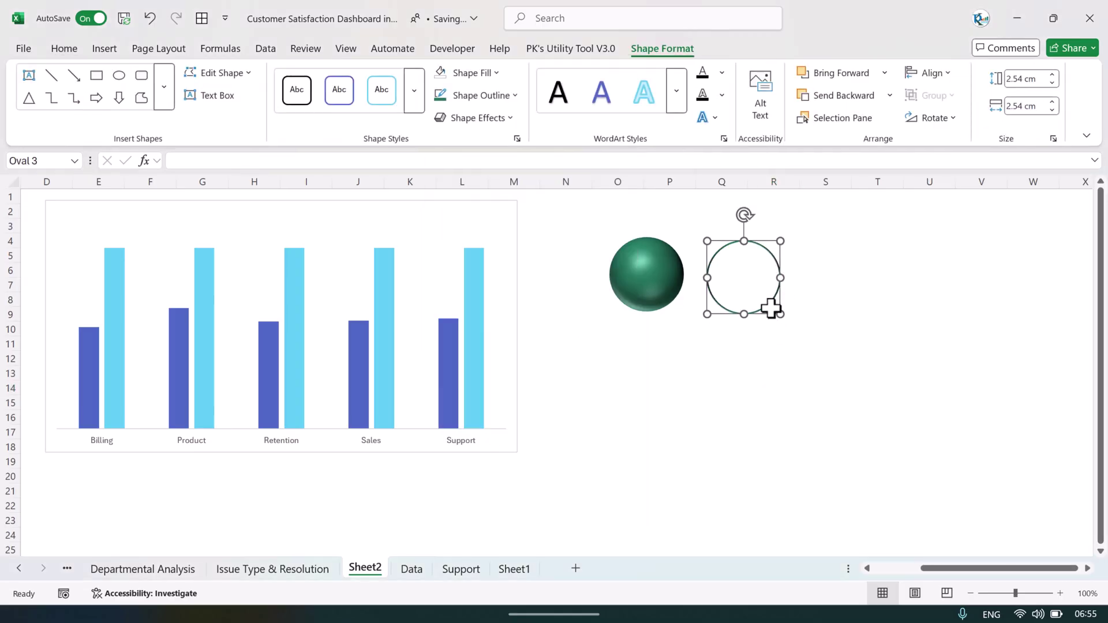
# Step: Scale the stacked hollow-circle picture fill of the Sum of Max SLA Breach % series to 0.2 units per picture
pyautogui.click(477, 316)
pyautogui.moveTo(987, 567); pyautogui.dragTo(951, 572)
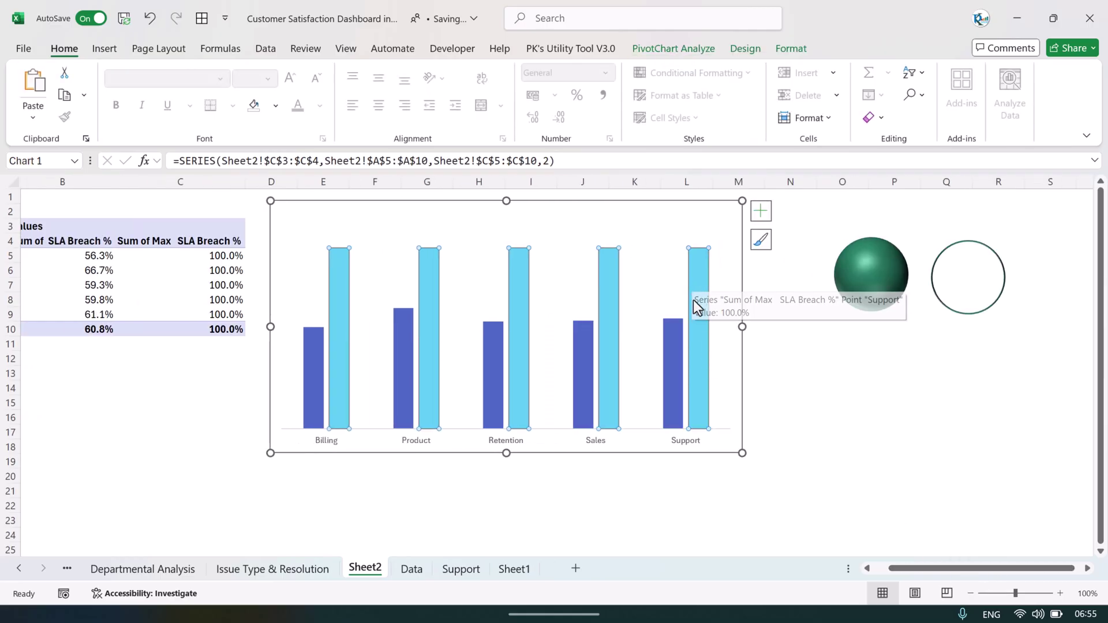
pyautogui.moveTo(697, 309)
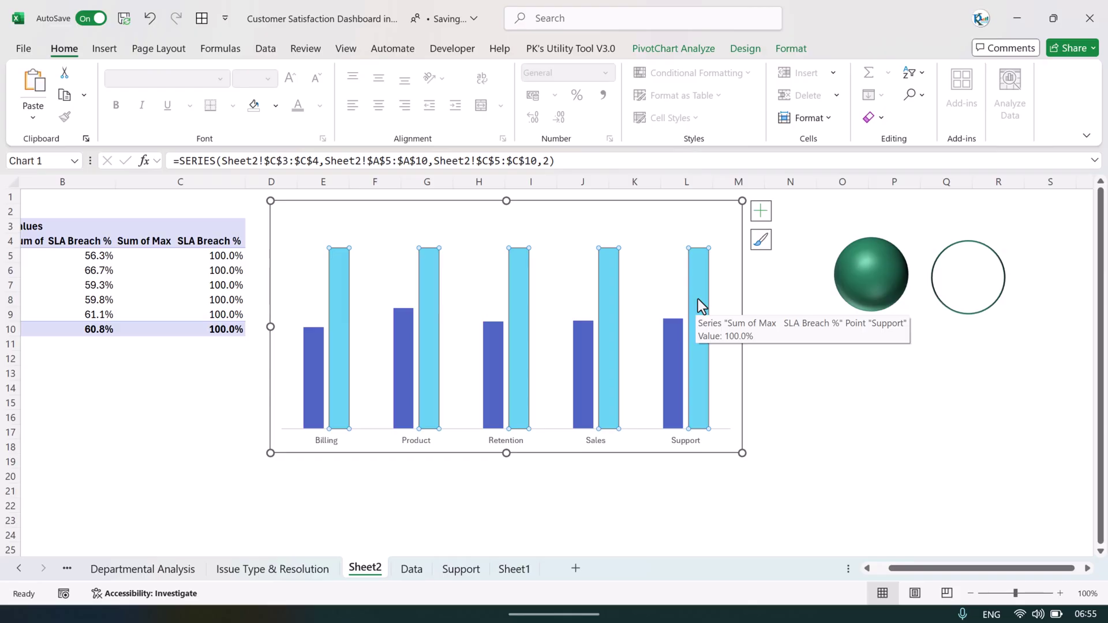
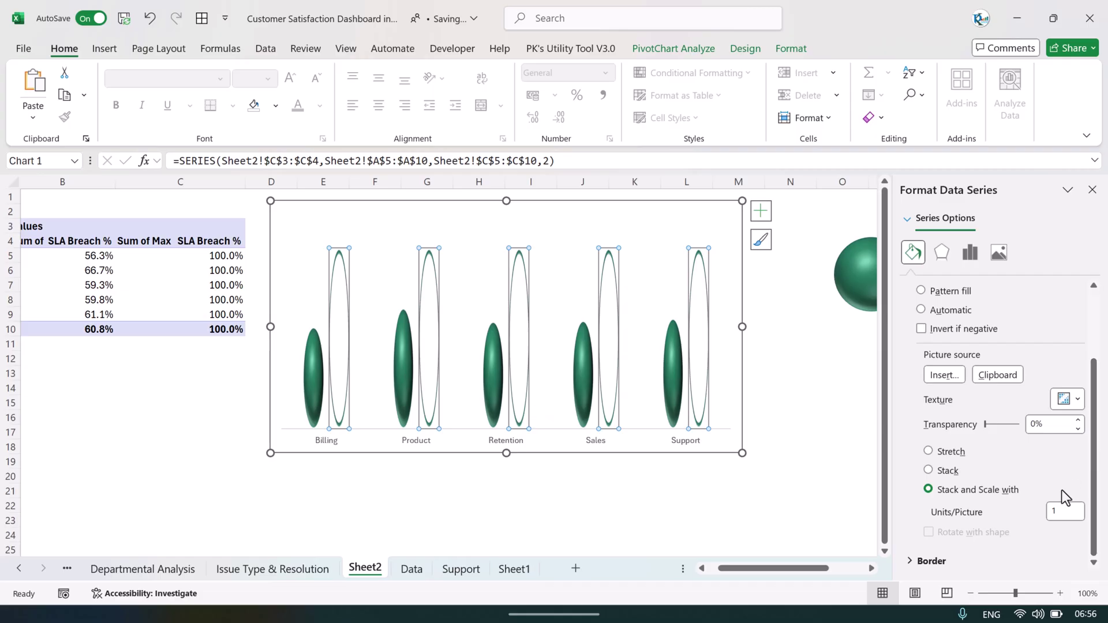
pyautogui.click(1065, 511)
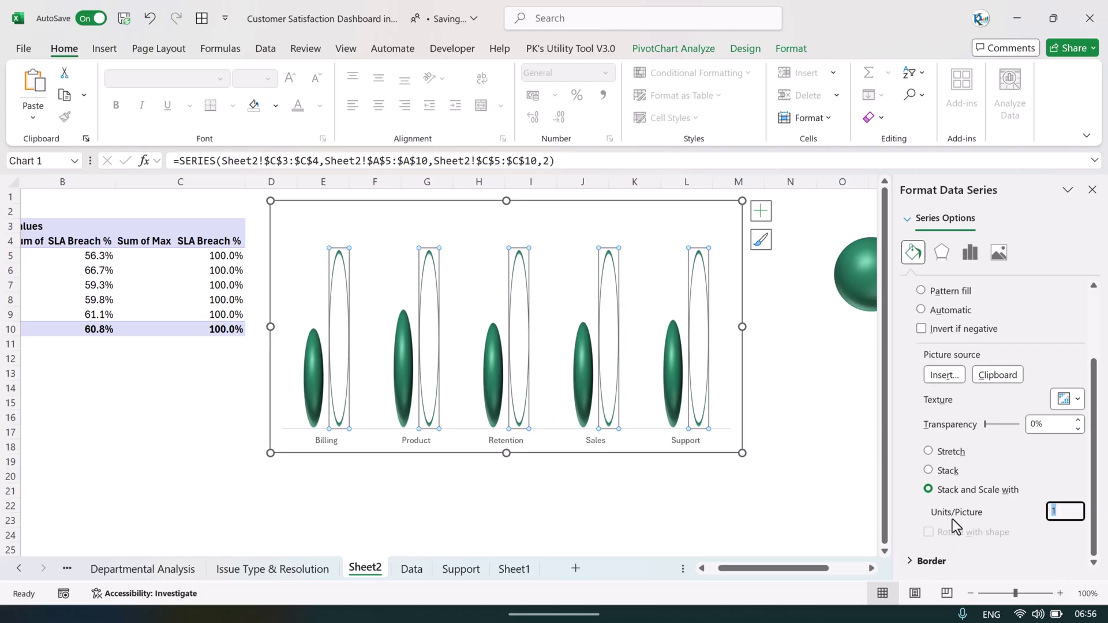
pyautogui.write('.2')
pyautogui.press('Tab')
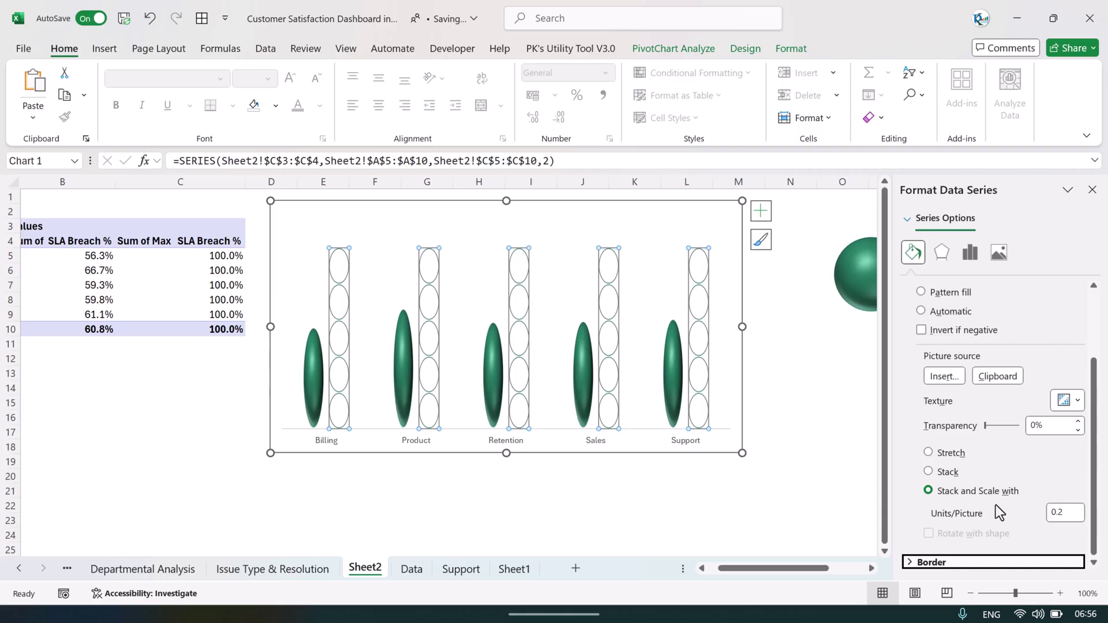
# Step: Set the Sum of SLA Breach % series' sphere picture fill to Stack and Scale with 0.2 units per picture
pyautogui.click(669, 366)
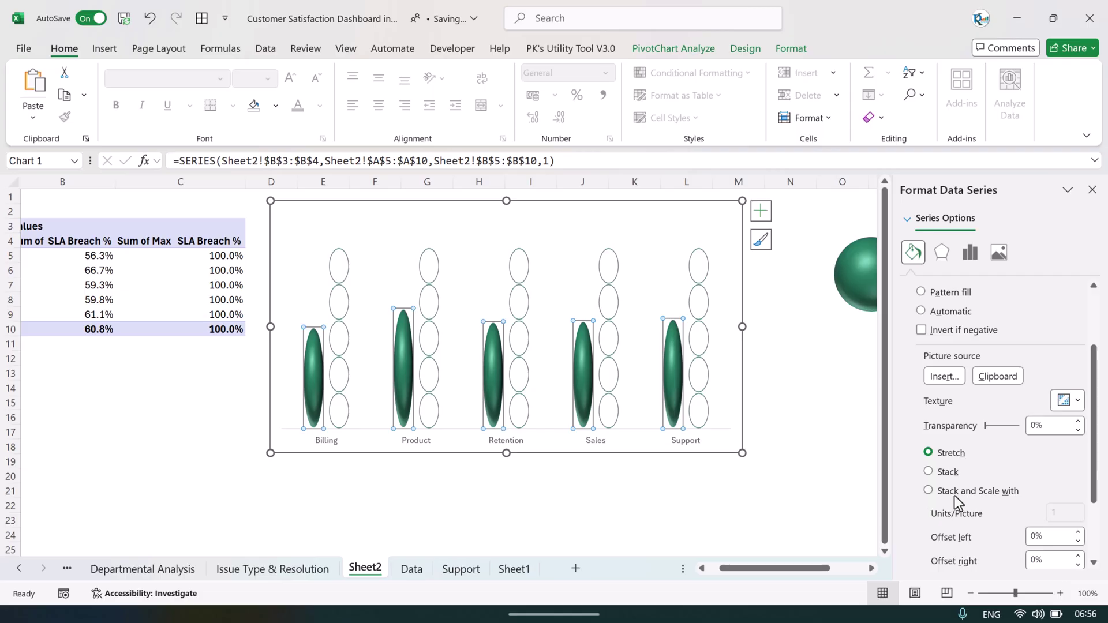
pyautogui.click(928, 491)
pyautogui.click(1055, 521)
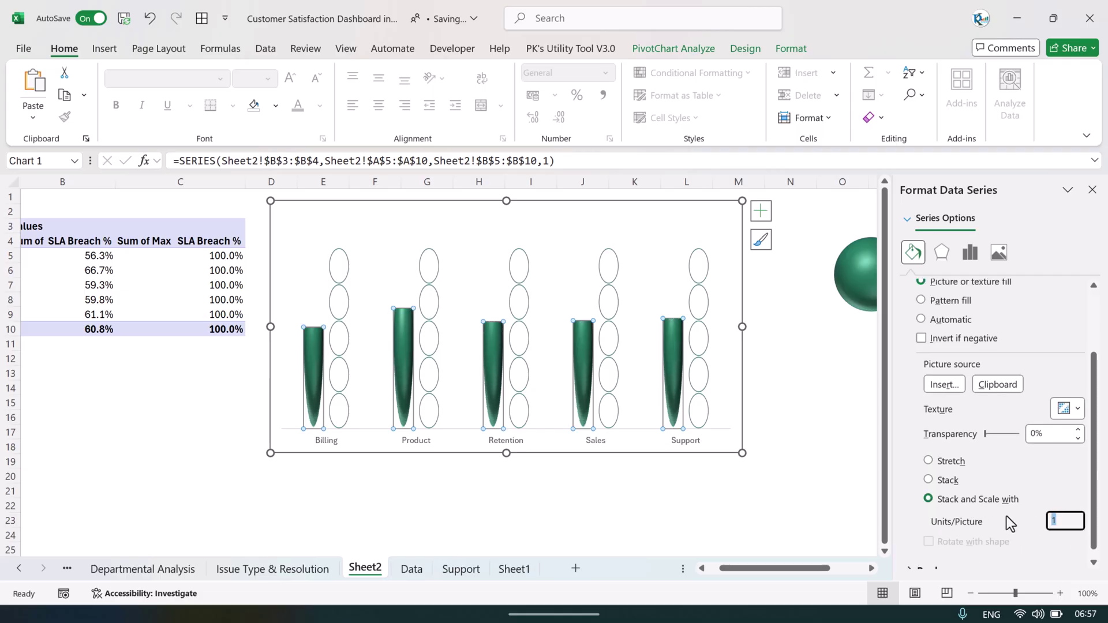
pyautogui.write('0.2')
pyautogui.press('Return')
pyautogui.click(1092, 190)
pyautogui.click(858, 373)
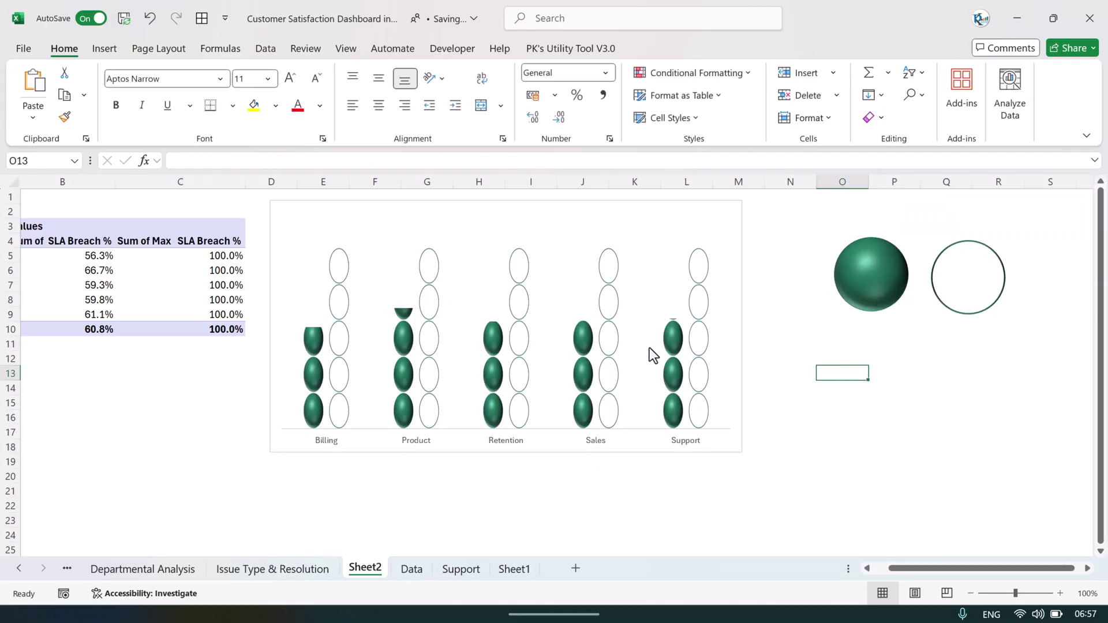
# Step: Set the chart's series overlap to 100% and the gap width to 134%
pyautogui.click(610, 329)
pyautogui.rightClick(611, 329)
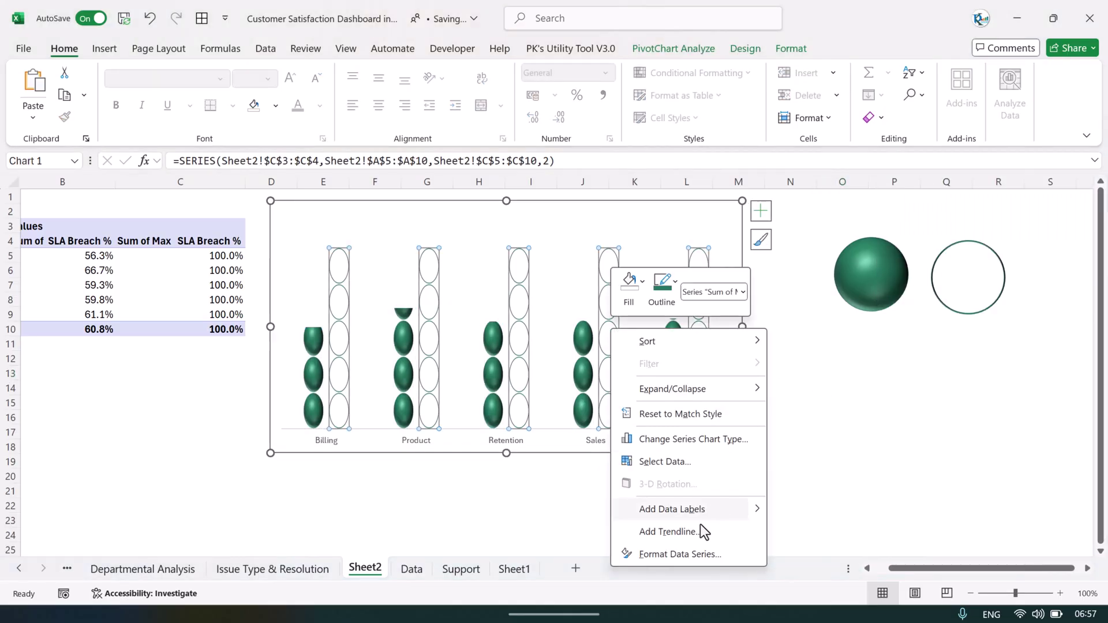
pyautogui.click(704, 555)
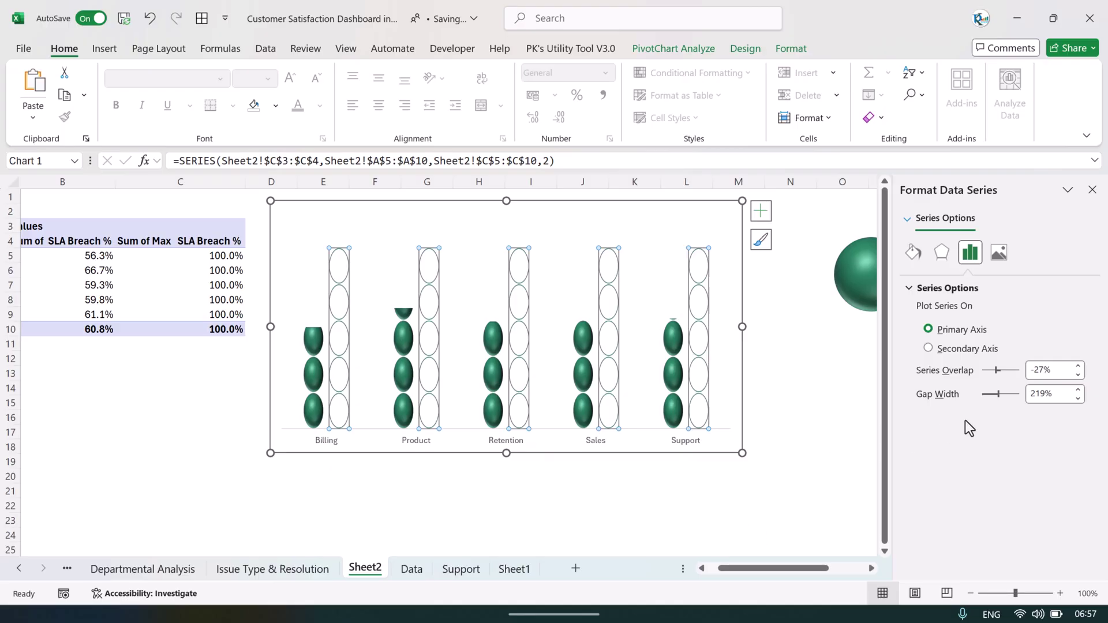
pyautogui.moveTo(998, 400)
pyautogui.mouseDown()
pyautogui.moveTo(986, 396)
pyautogui.moveTo(1025, 378)
pyautogui.moveTo(992, 401)
pyautogui.mouseUp()
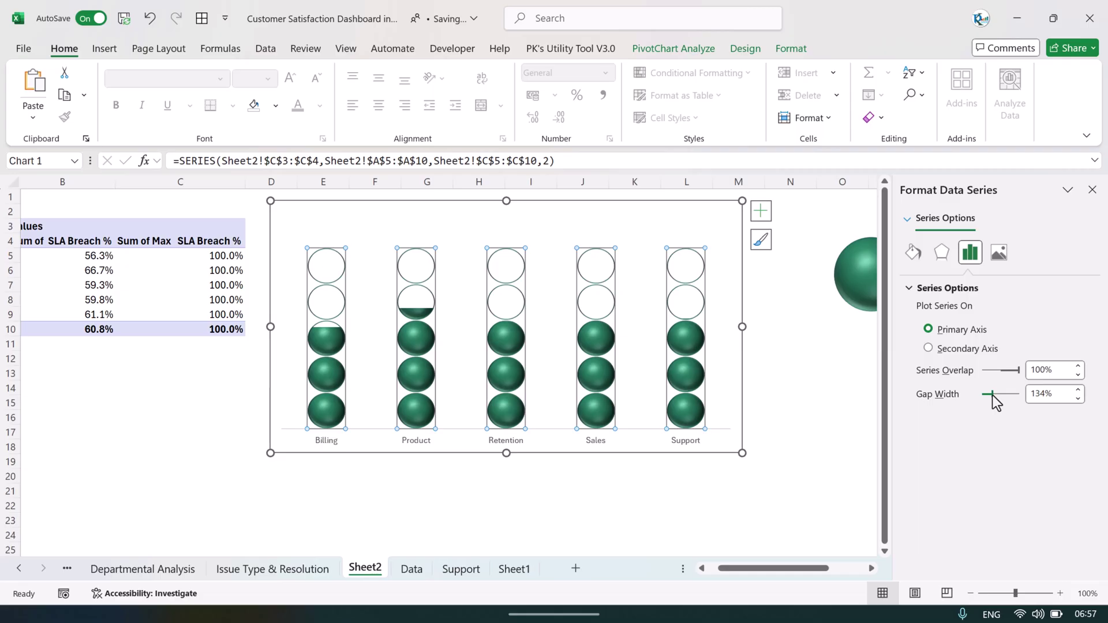
pyautogui.click(805, 375)
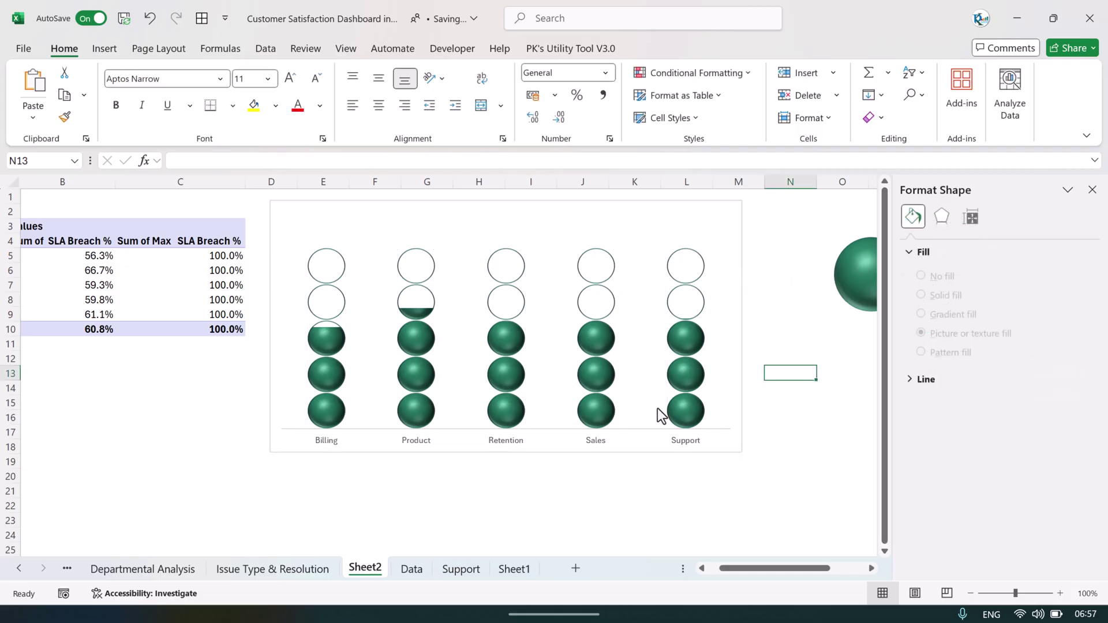
# Step: Add a chart title above the plot area of the PivotChart
pyautogui.click(741, 222)
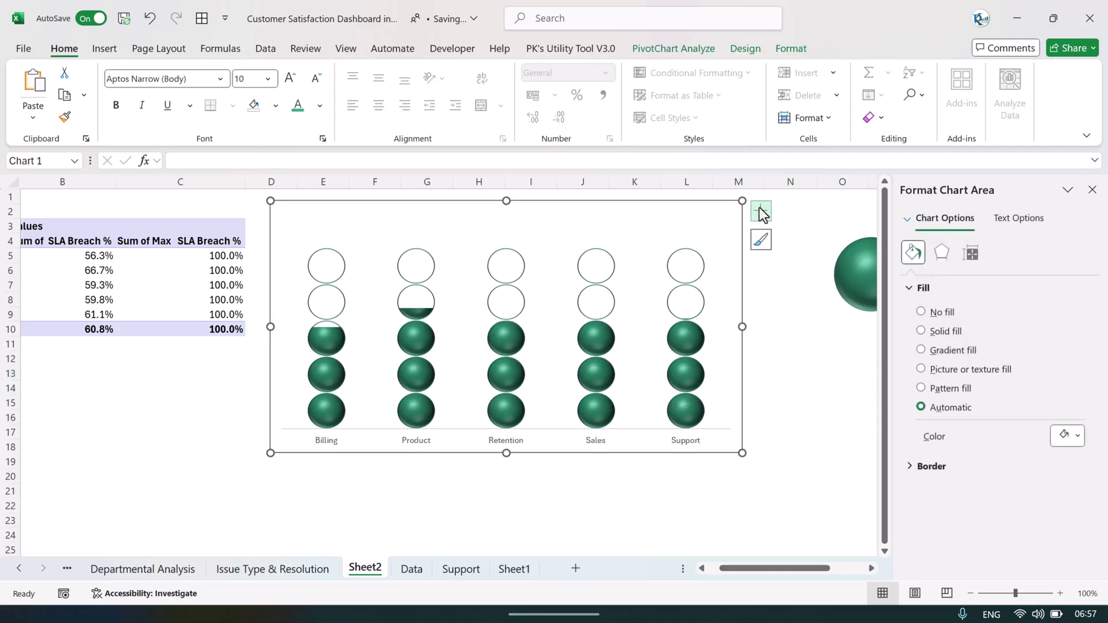
pyautogui.click(760, 211)
pyautogui.click(791, 279)
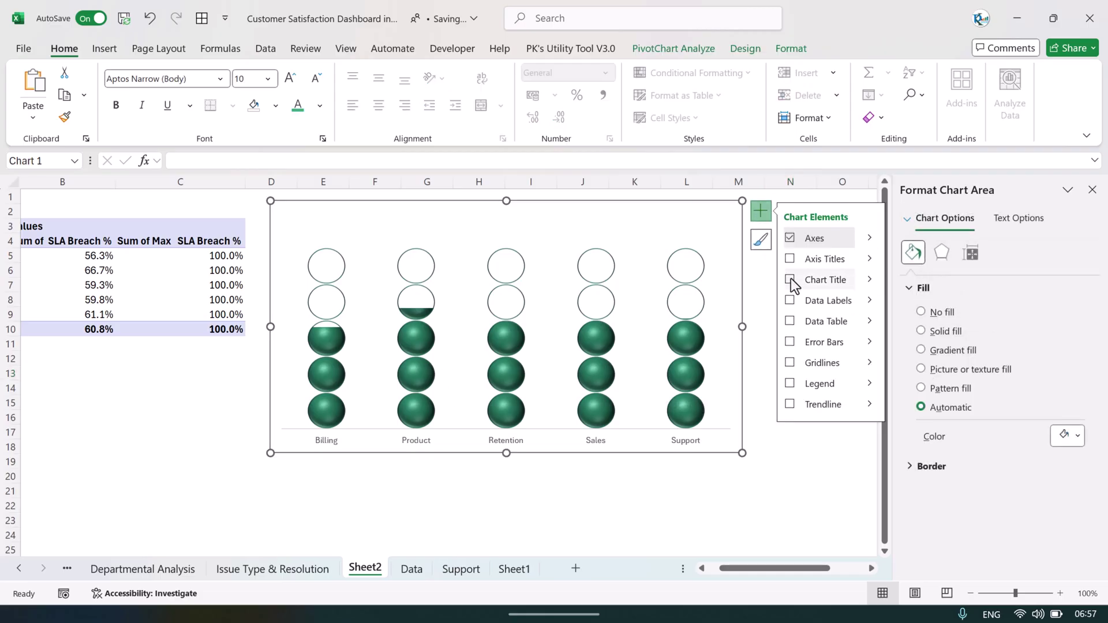
pyautogui.click(790, 508)
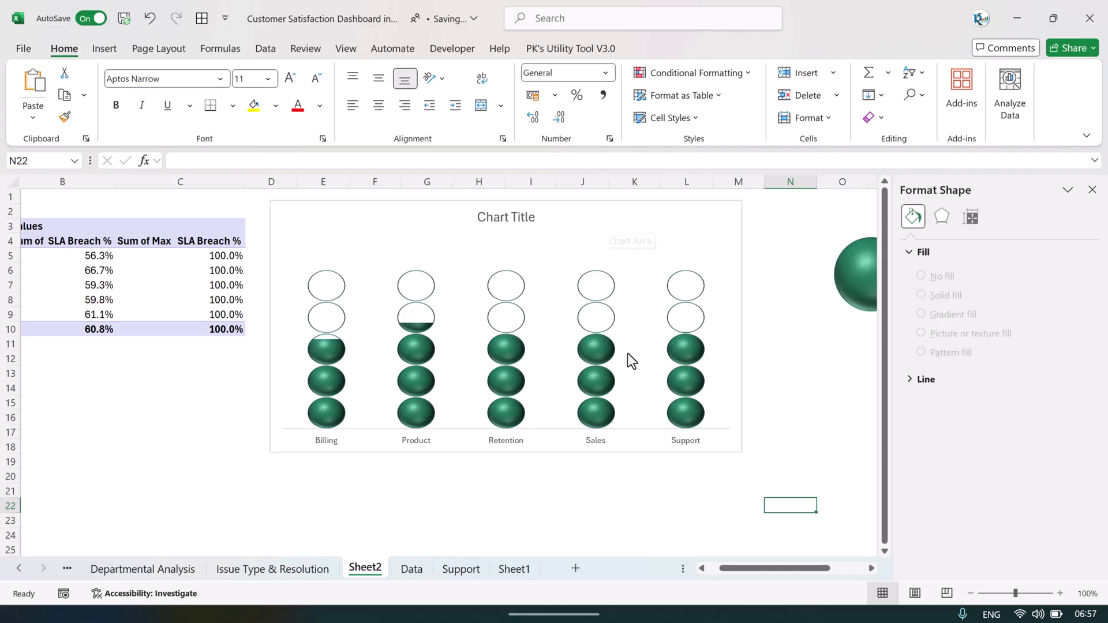
# Step: Add data labels to the Sum of SLA Breach % series of the PivotChart
pyautogui.click(507, 353)
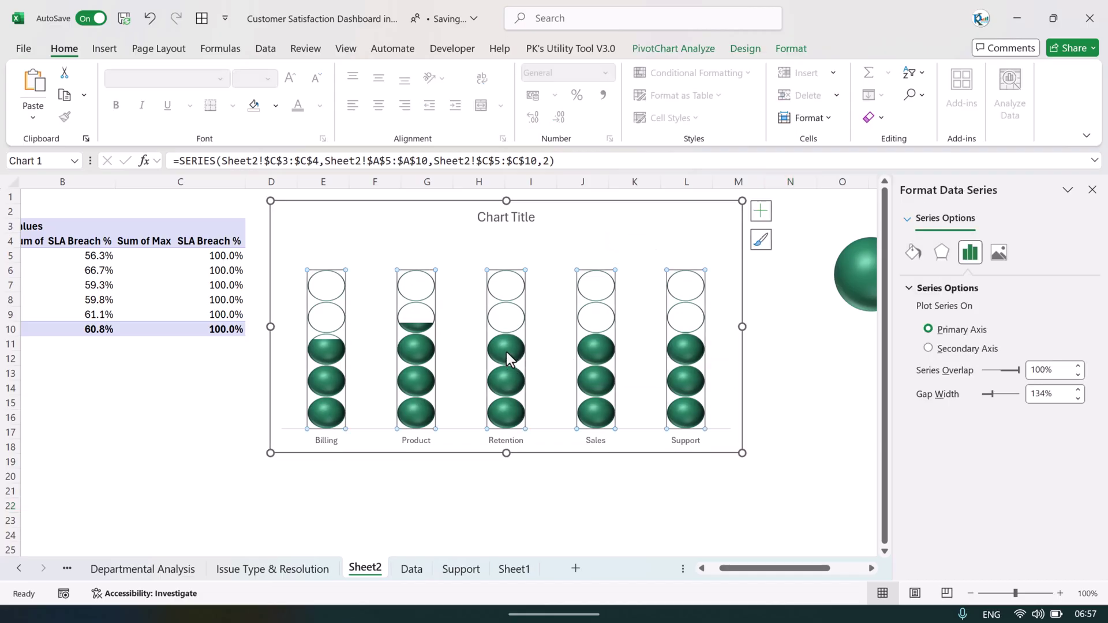
pyautogui.click(909, 219)
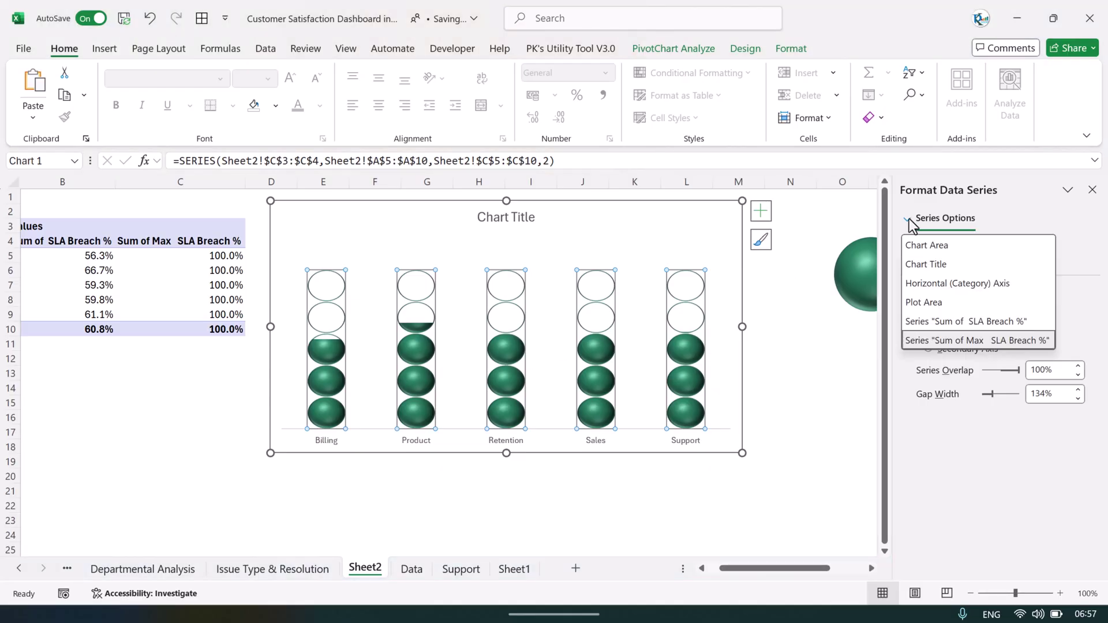
pyautogui.click(757, 56)
pyautogui.click(753, 50)
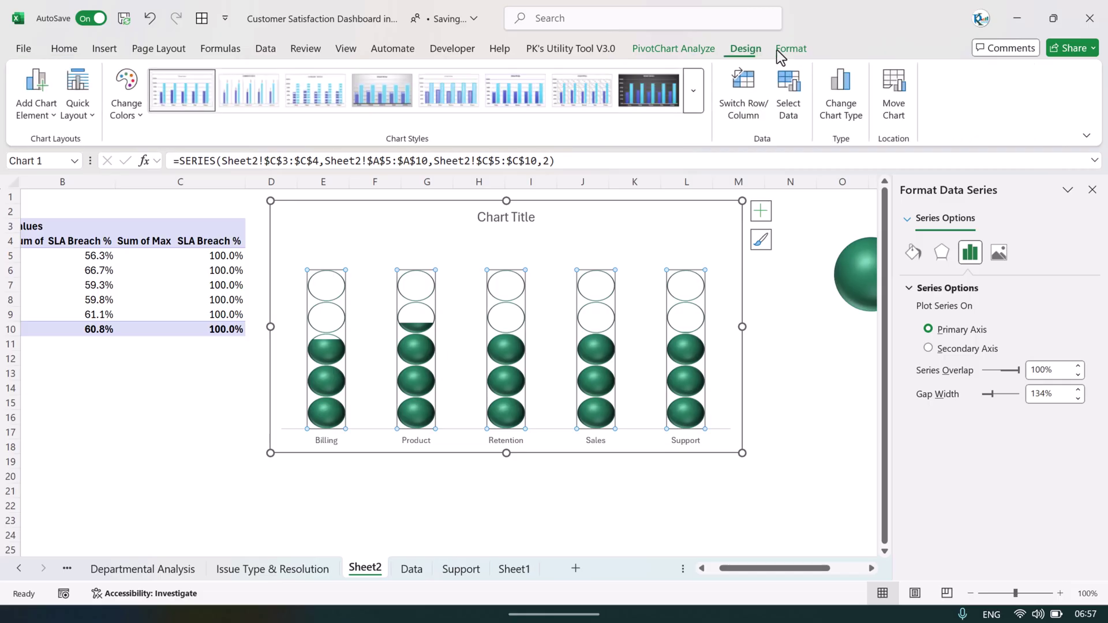
pyautogui.click(781, 51)
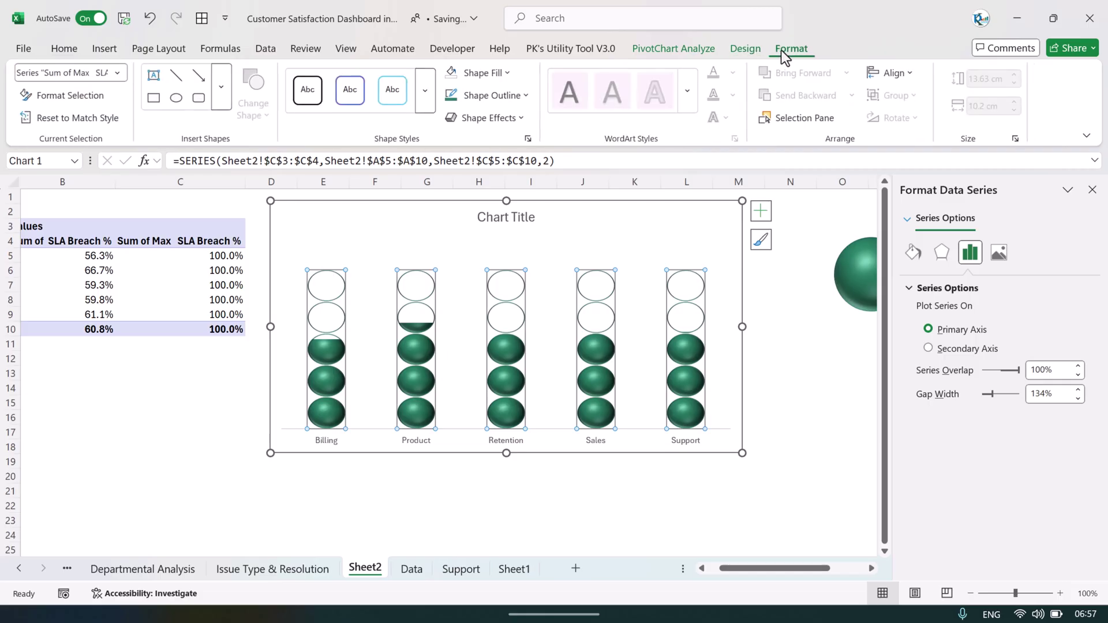
pyautogui.click(118, 73)
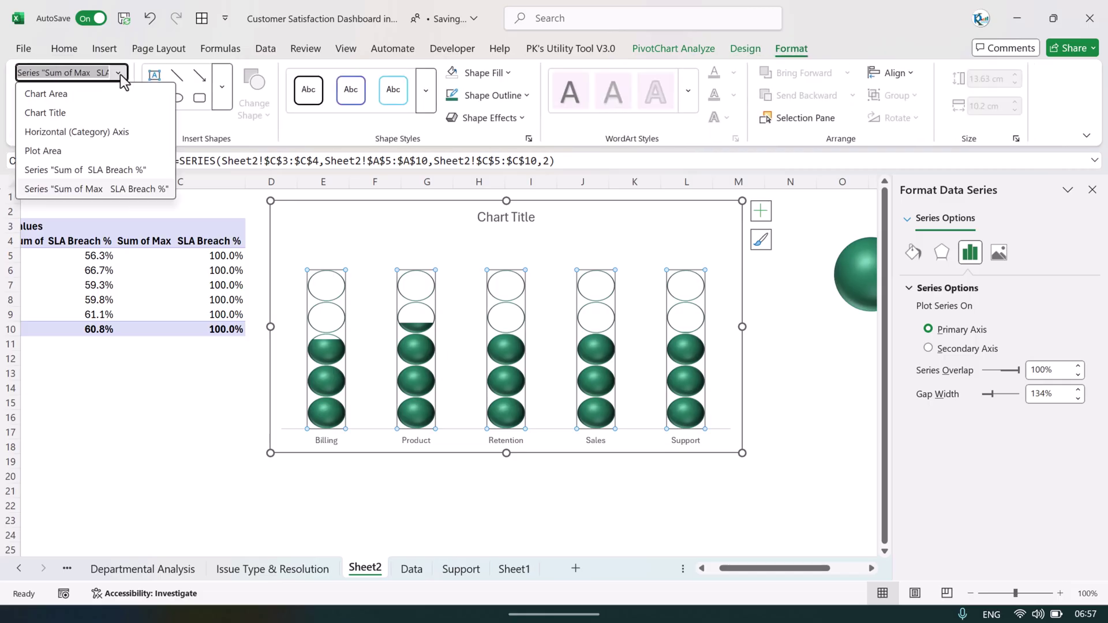
pyautogui.click(115, 172)
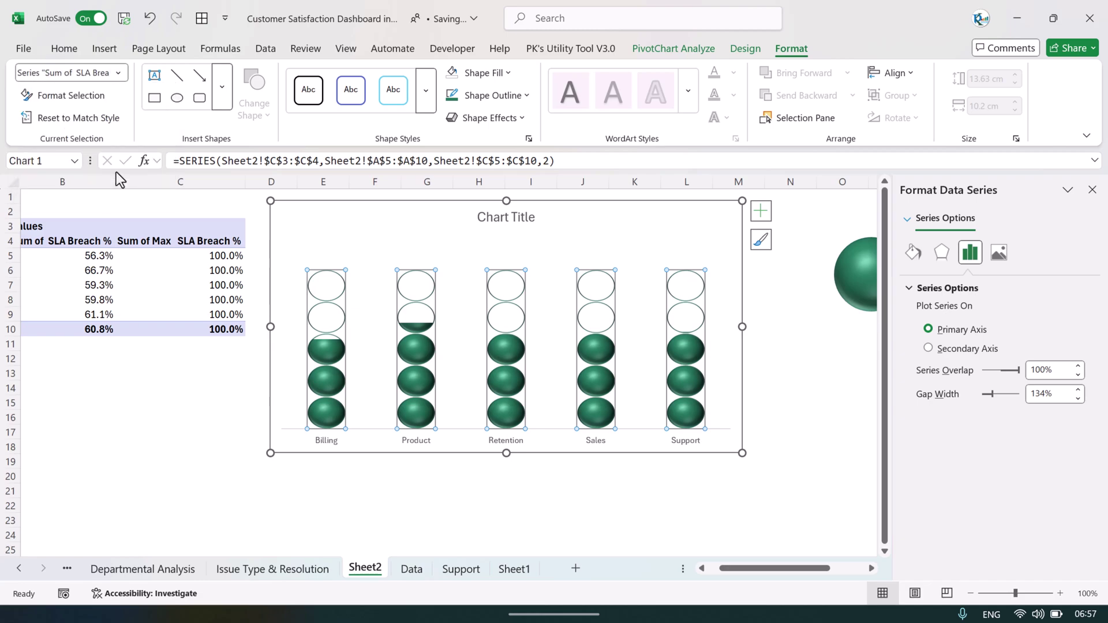
pyautogui.rightClick(522, 353)
pyautogui.press('Escape')
pyautogui.click(761, 211)
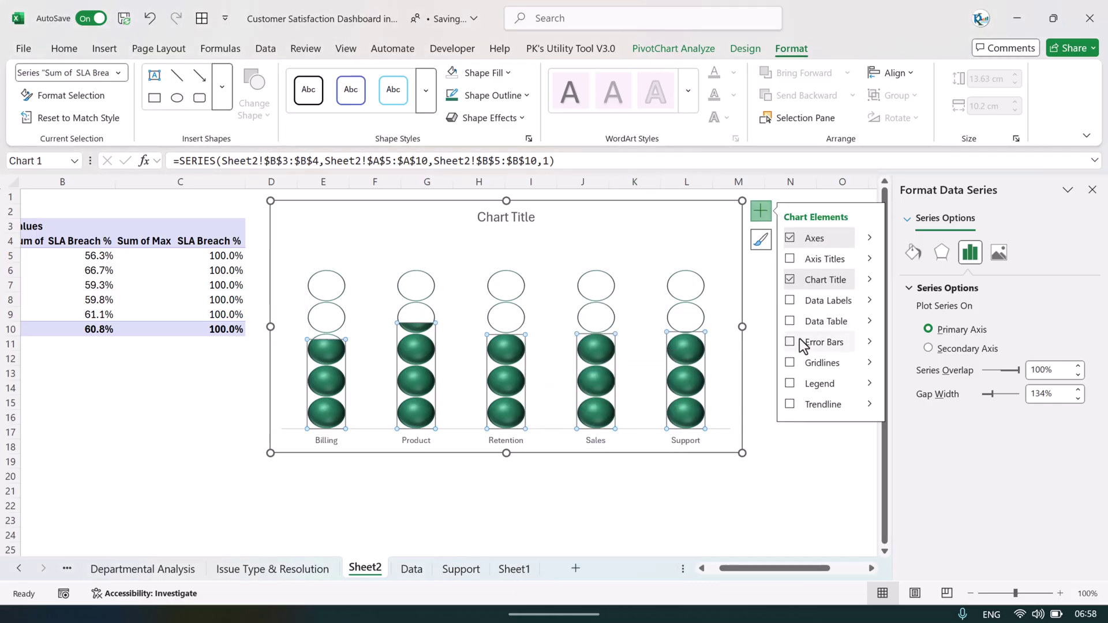
pyautogui.click(790, 301)
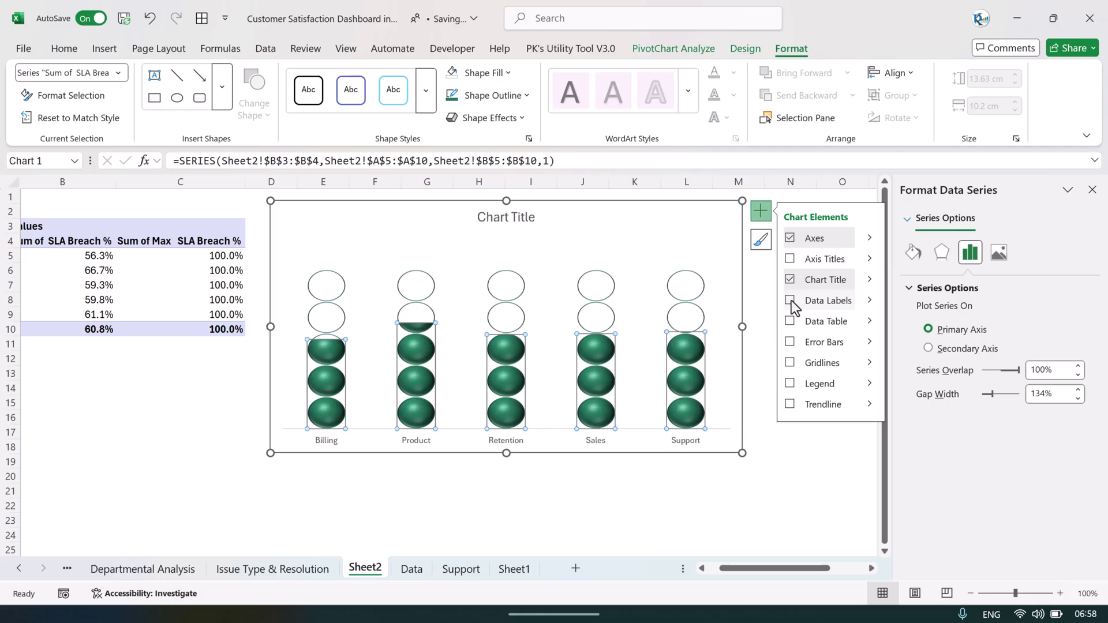
pyautogui.click(784, 469)
# Step: Make the Sum of SLA Breach % data labels bold and close the formatting pane
pyautogui.click(557, 322)
pyautogui.click(506, 324)
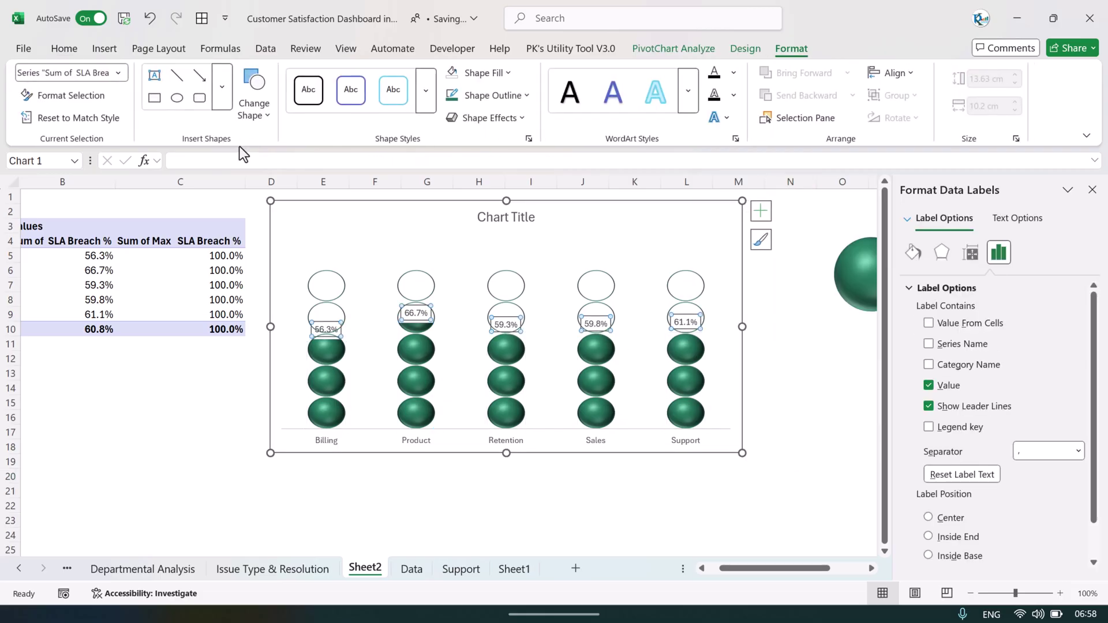
pyautogui.click(62, 49)
pyautogui.click(319, 105)
pyautogui.press('Escape')
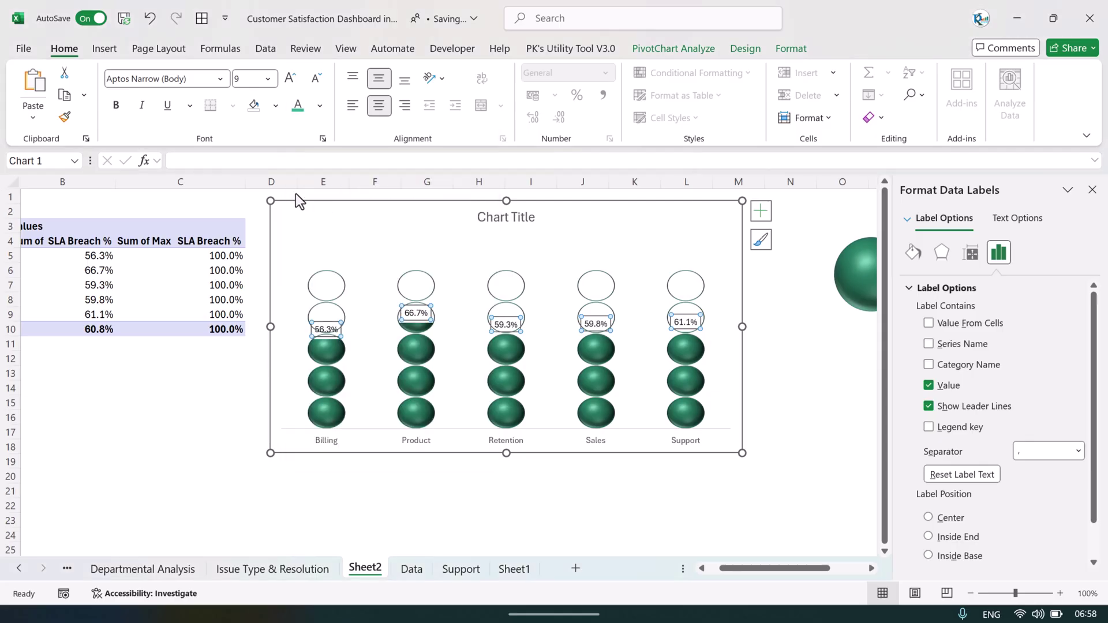
pyautogui.click(116, 105)
pyautogui.click(780, 358)
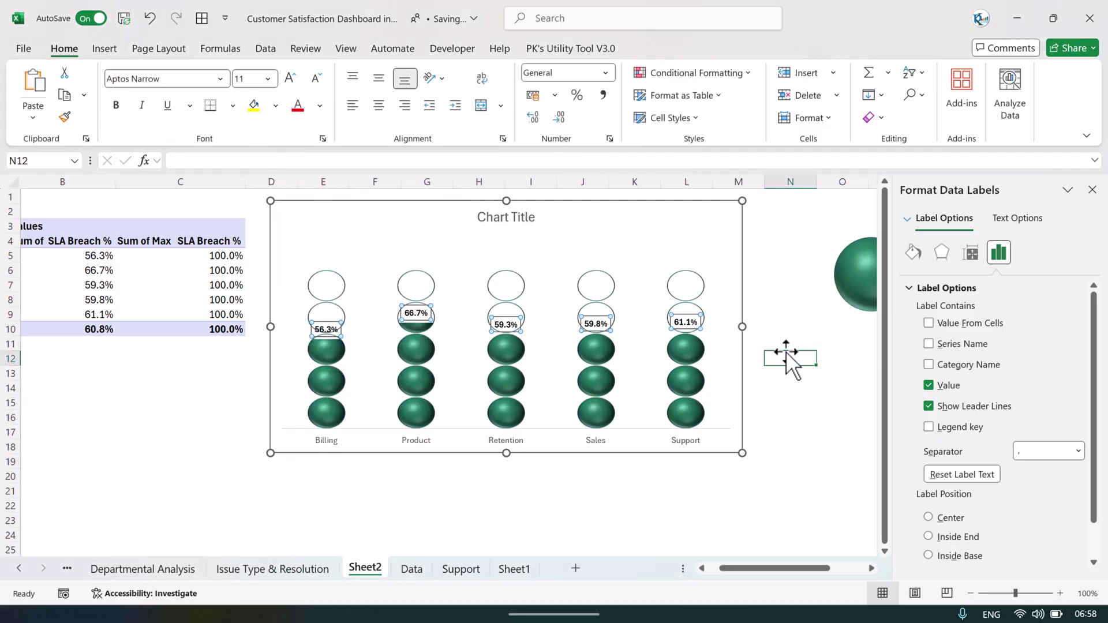
pyautogui.click(802, 392)
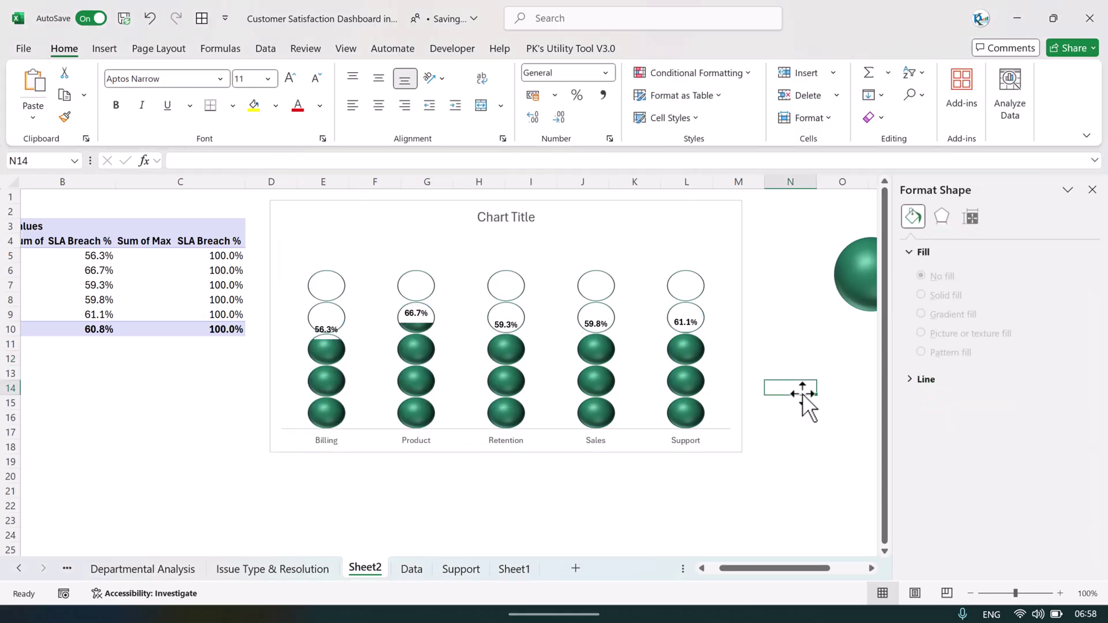
pyautogui.click(1092, 189)
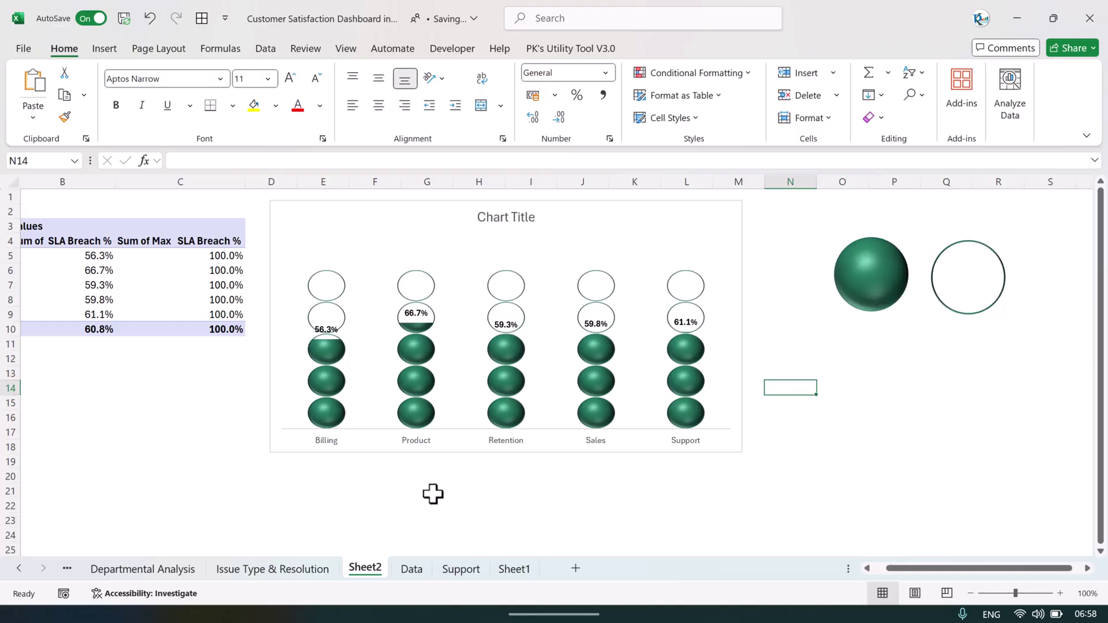
# Step: Review the SLA Breach charts on the Departmental Analysis, Regional Insights and Overview sheets
pyautogui.click(267, 571)
pyautogui.click(174, 570)
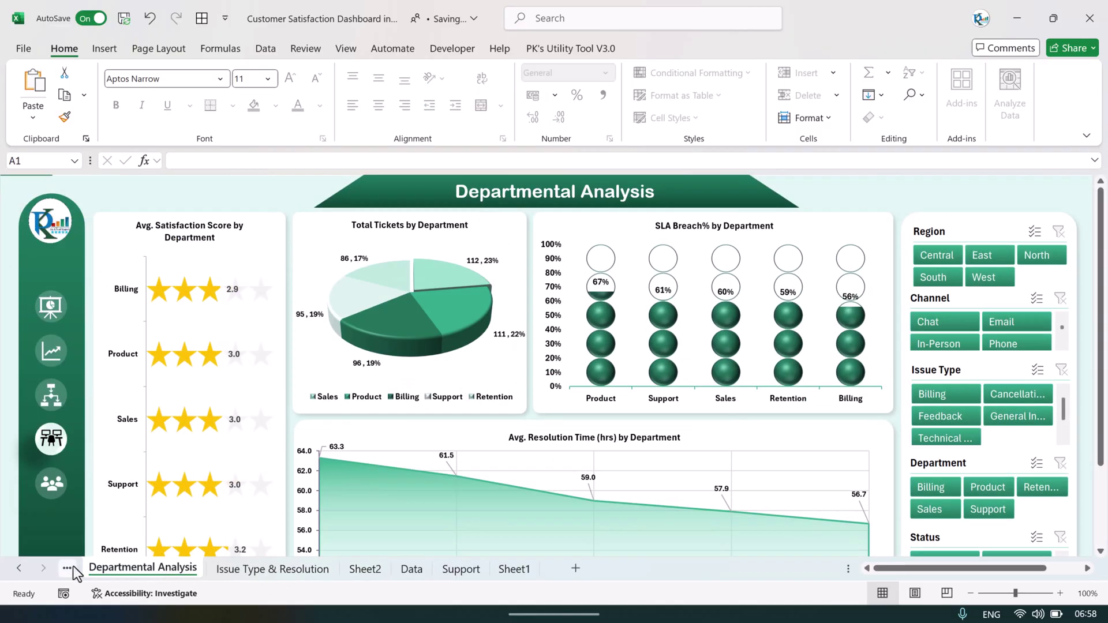
pyautogui.click(19, 569)
pyautogui.click(309, 570)
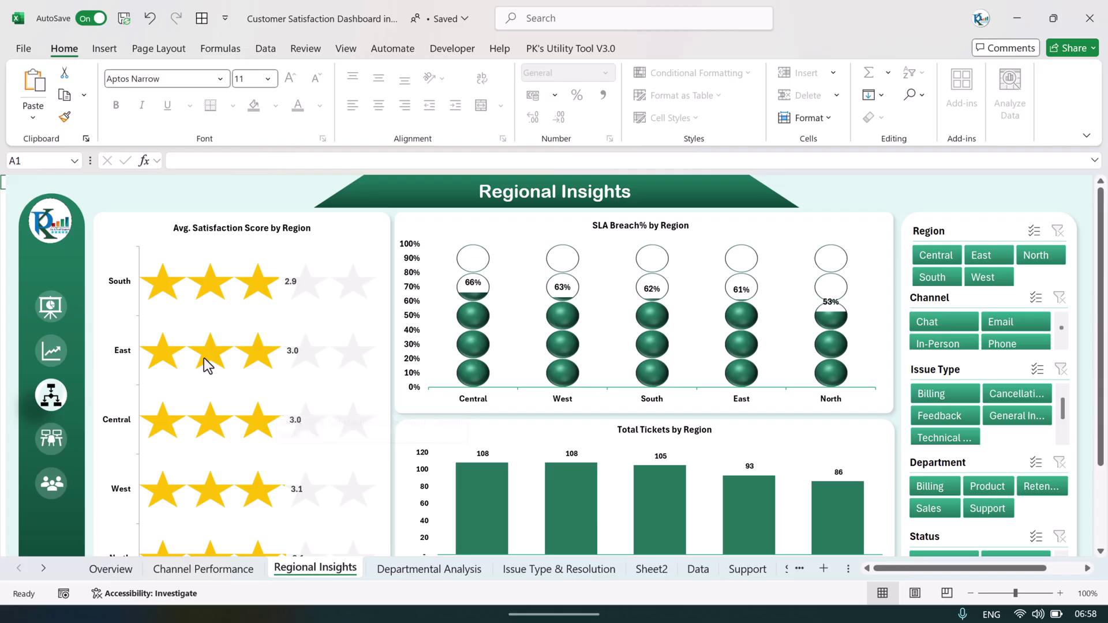
pyautogui.click(111, 569)
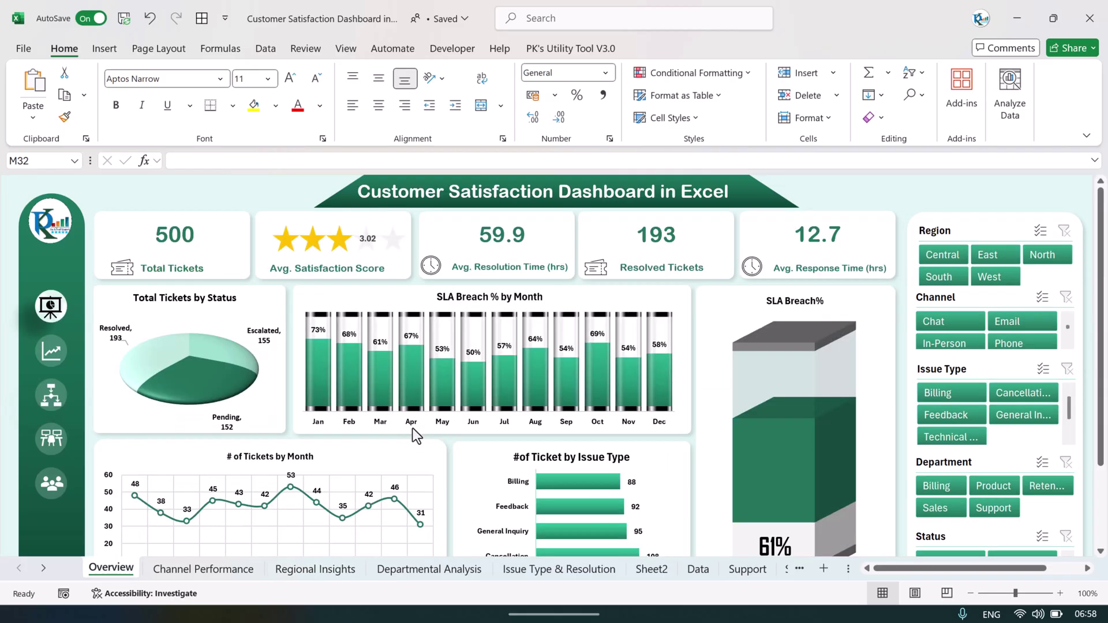
pyautogui.scroll(-1, 586, 360)
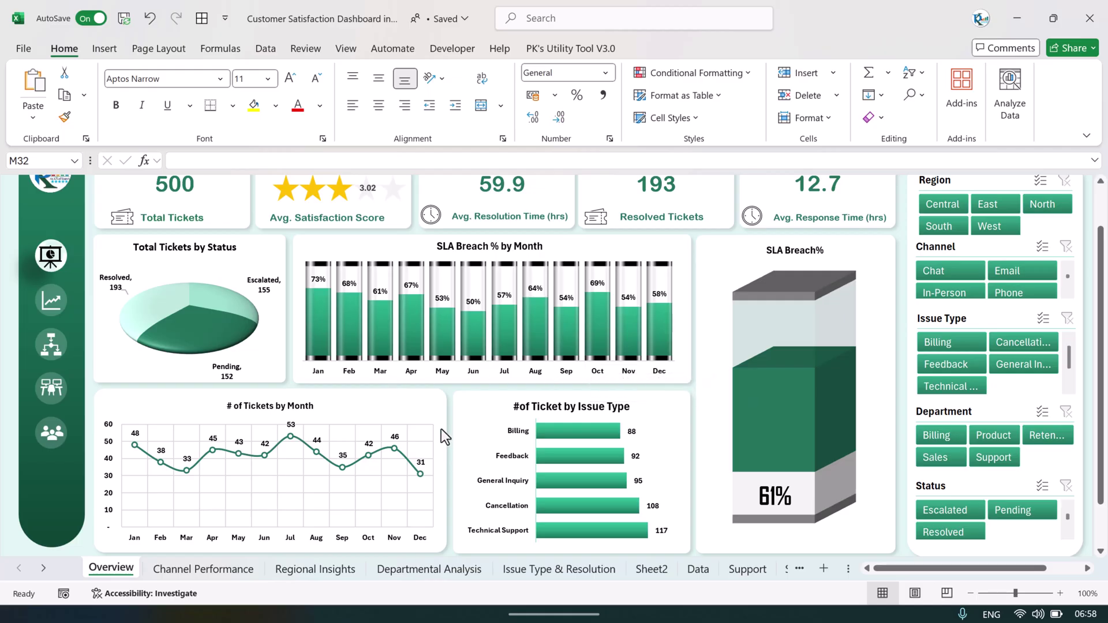
pyautogui.scroll(1, 382, 395)
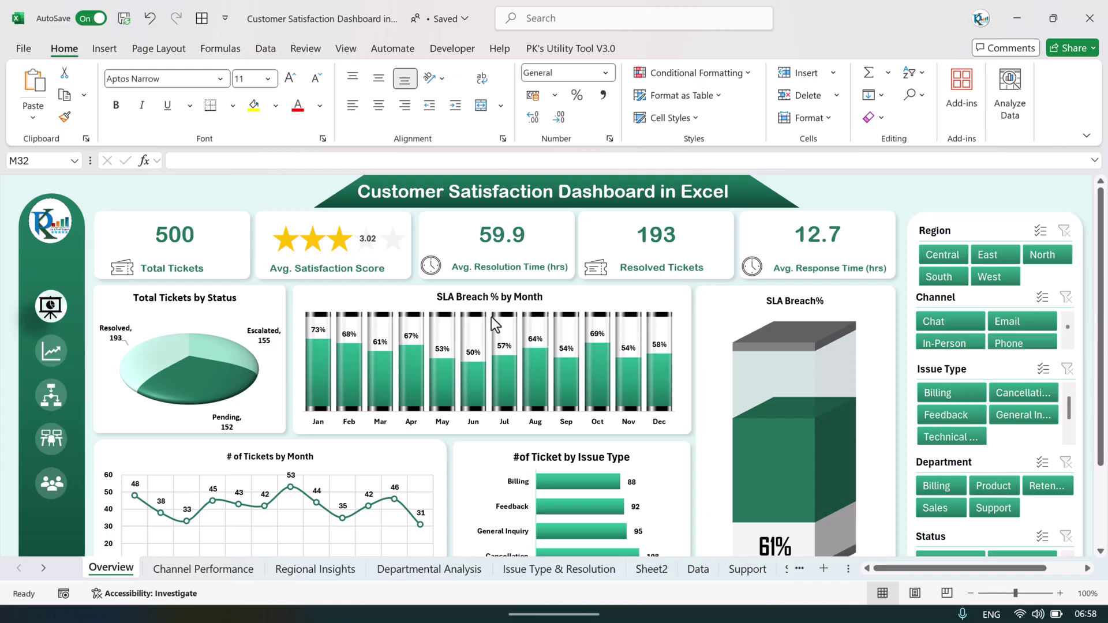
pyautogui.moveTo(491, 317)
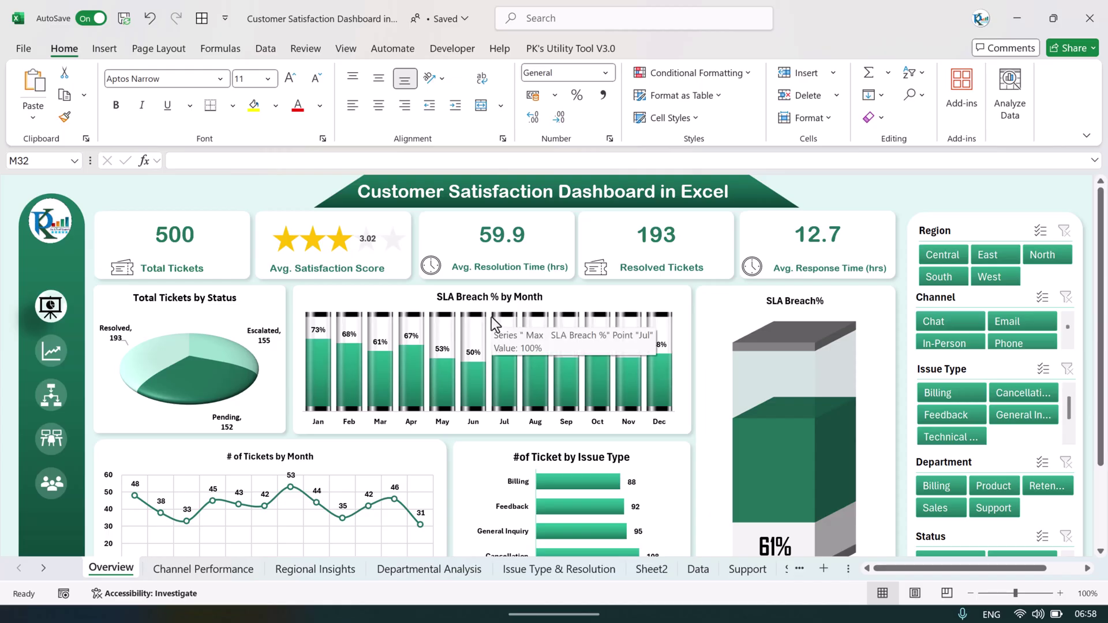